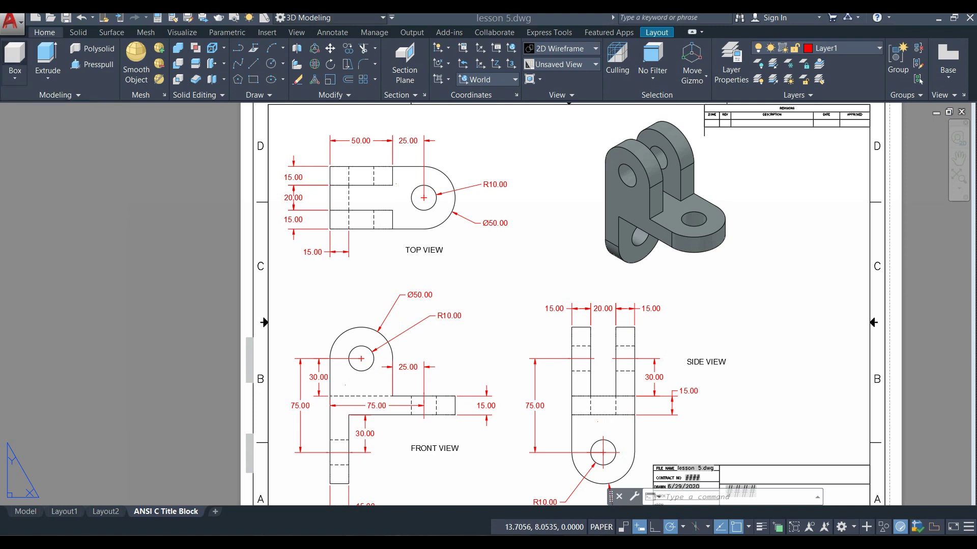
Create a new drawing from the acad3D template
click(15, 23)
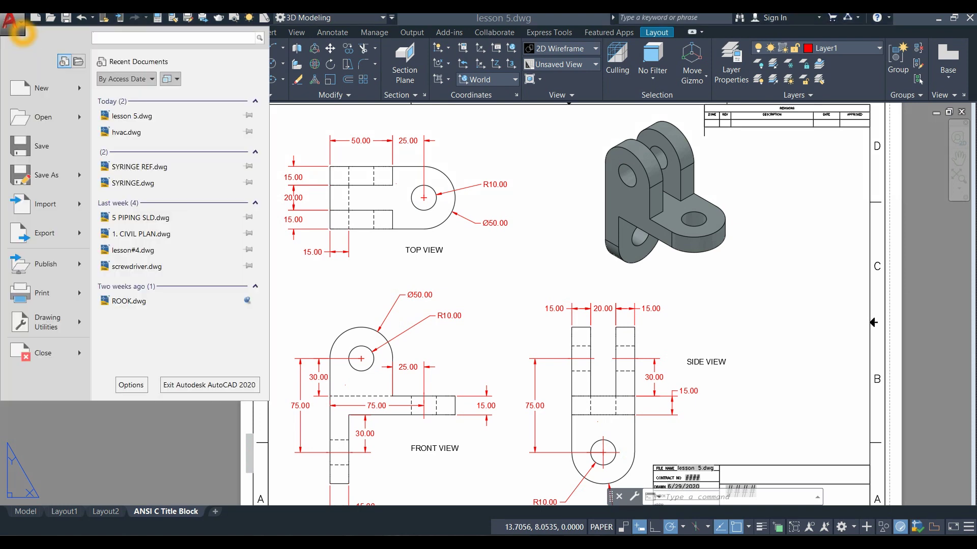
click(41, 87)
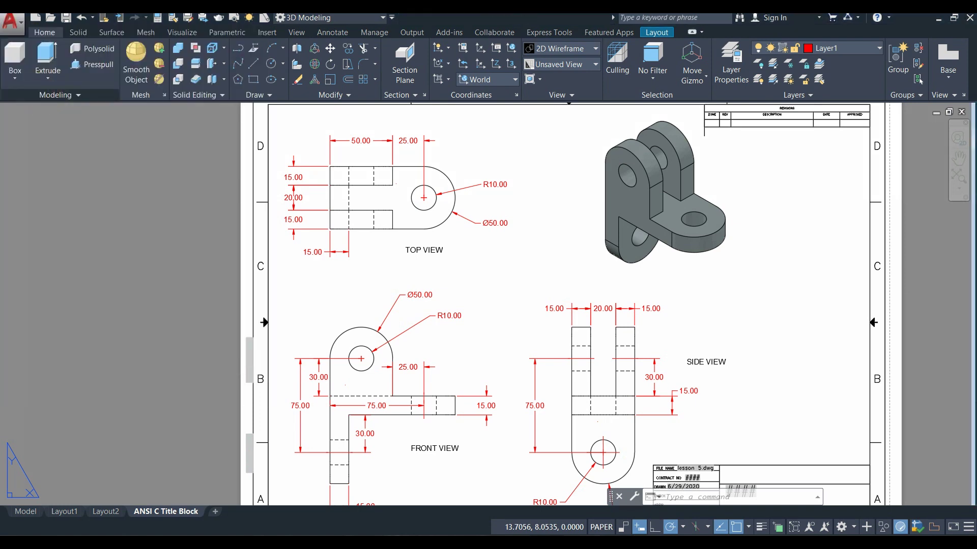
click(416, 239)
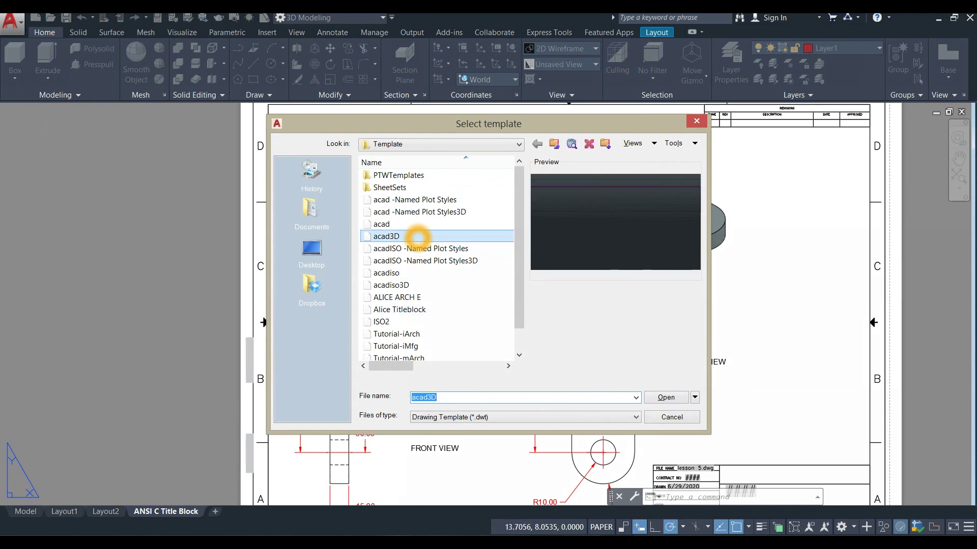
click(417, 238)
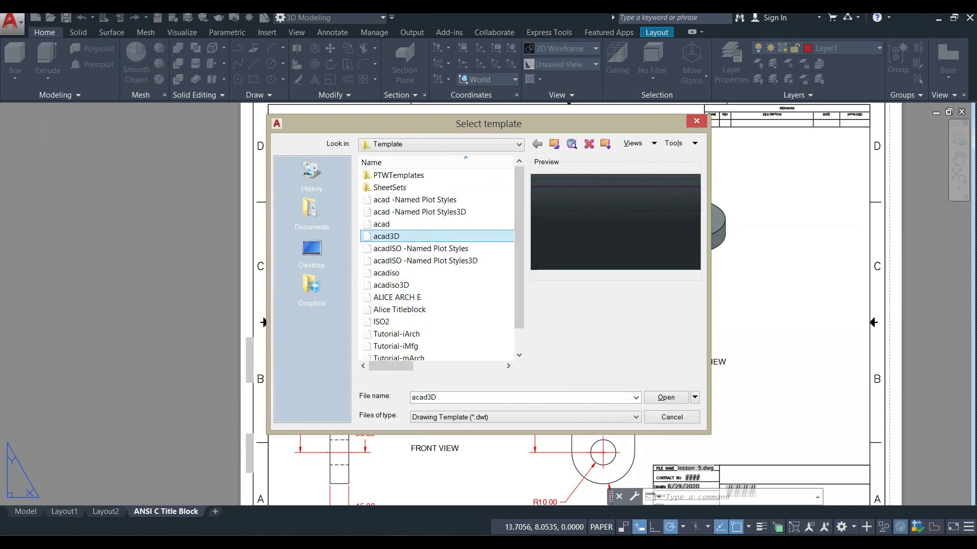
click(663, 398)
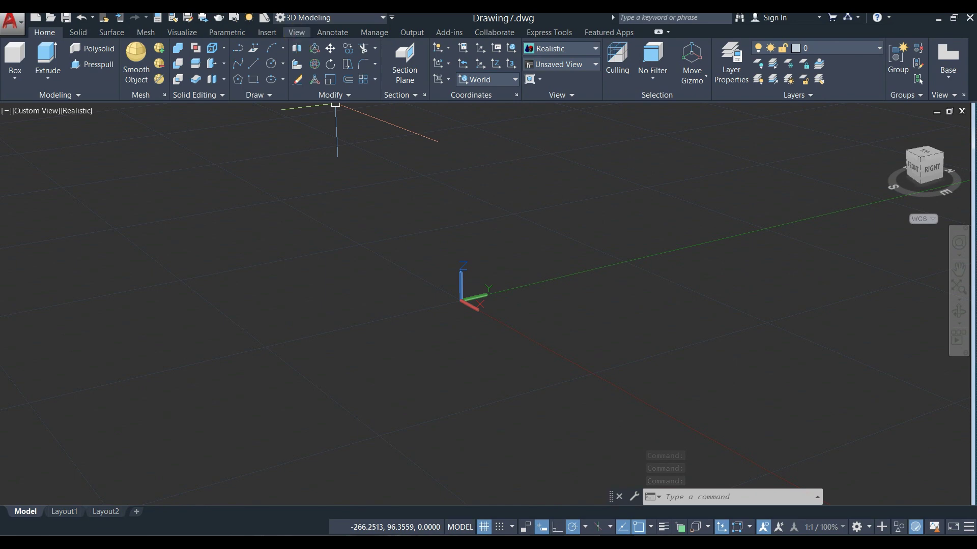
Tile the two open drawings vertically, with lesson 5.dwg to the left of the new drawing
click(296, 32)
click(653, 65)
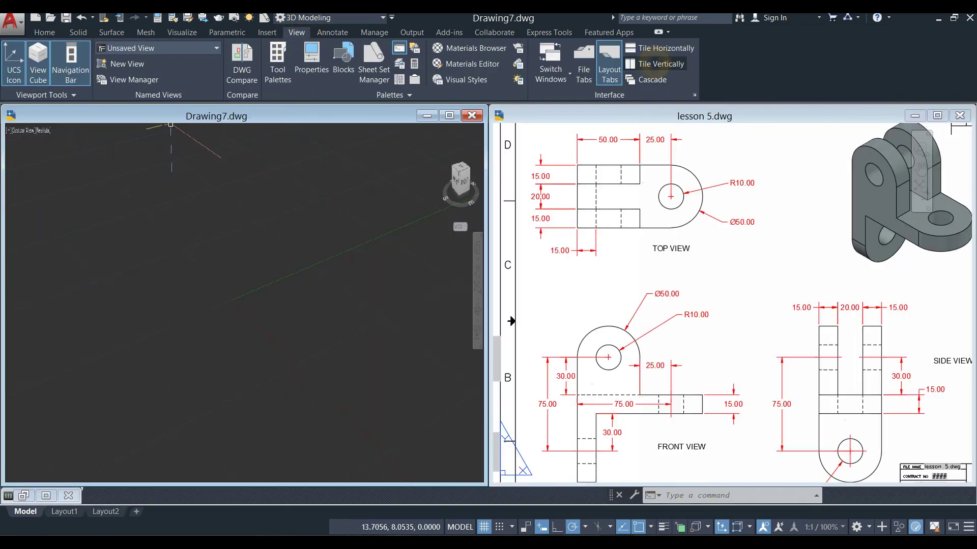
click(653, 114)
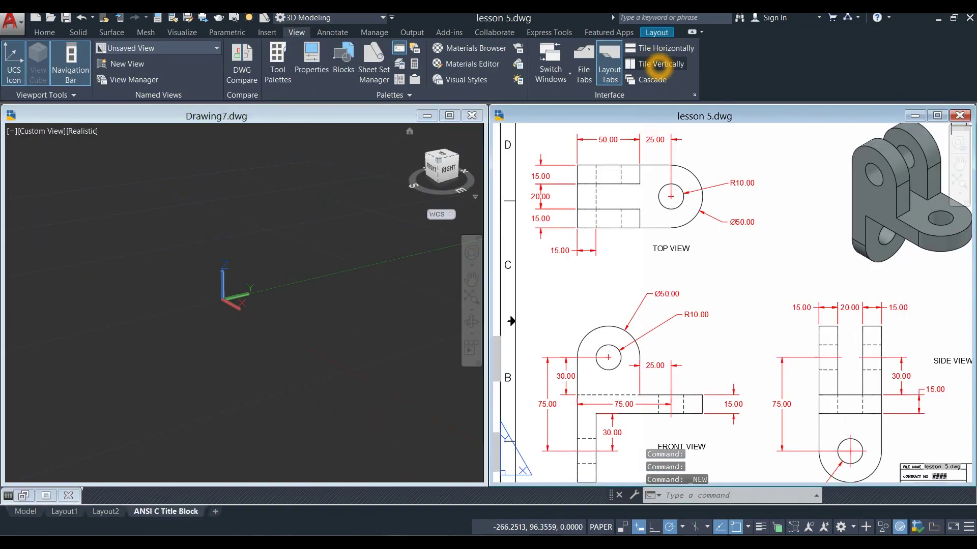
click(656, 64)
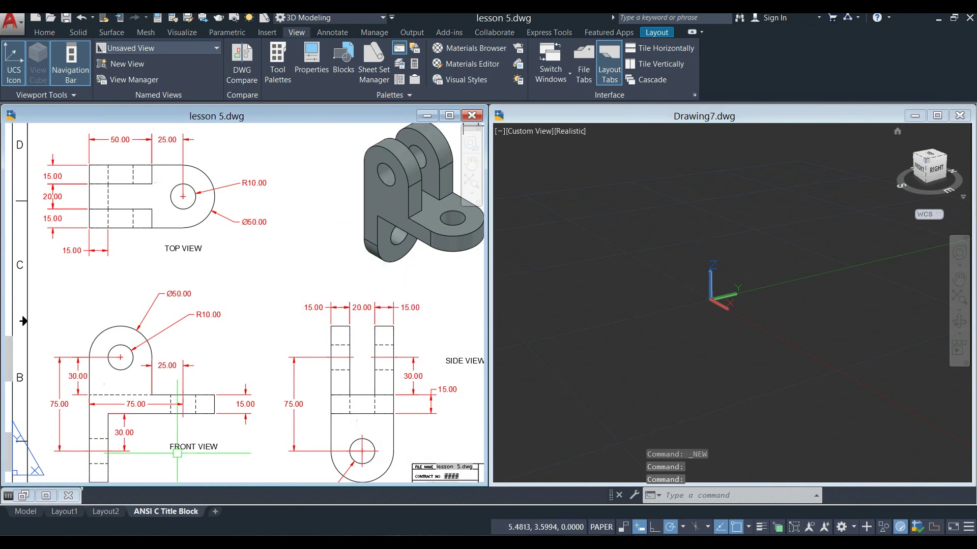
Resize the tiled windows so the reference drawing is narrower, the new drawing wider, and both extend farther down
drag(112, 487, 112, 503)
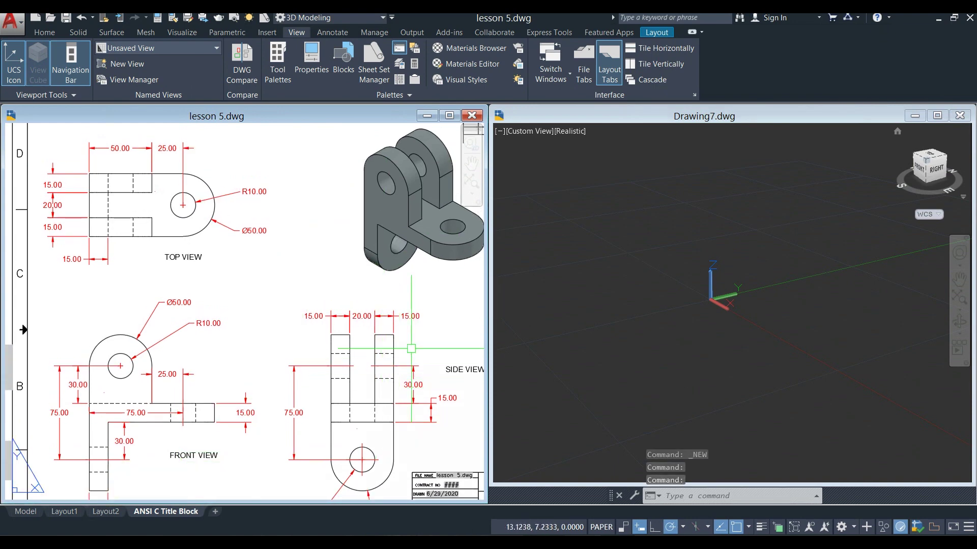
drag(487, 316, 399, 316)
drag(490, 314, 405, 327)
click(506, 473)
click(505, 486)
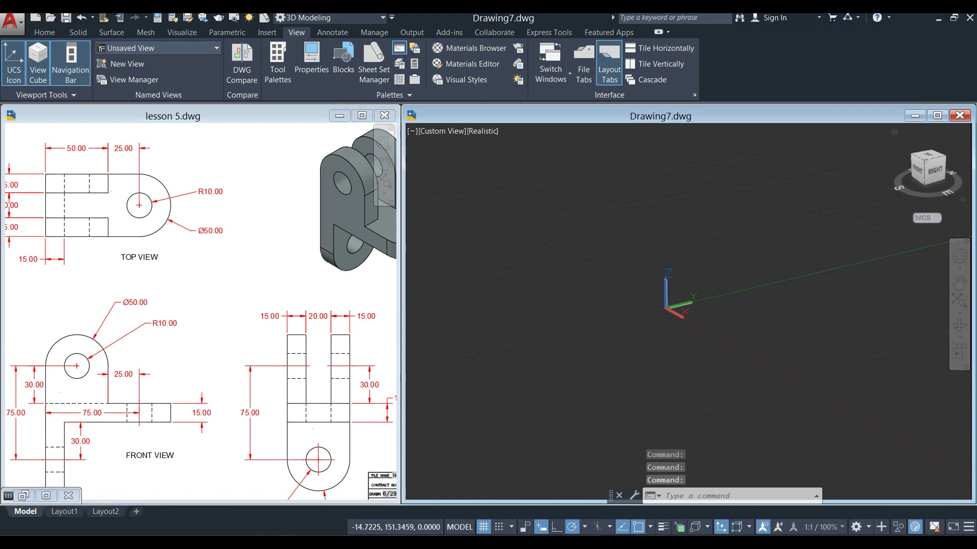
Switch the new drawing to parallel projection and set its view to Top
click(897, 221)
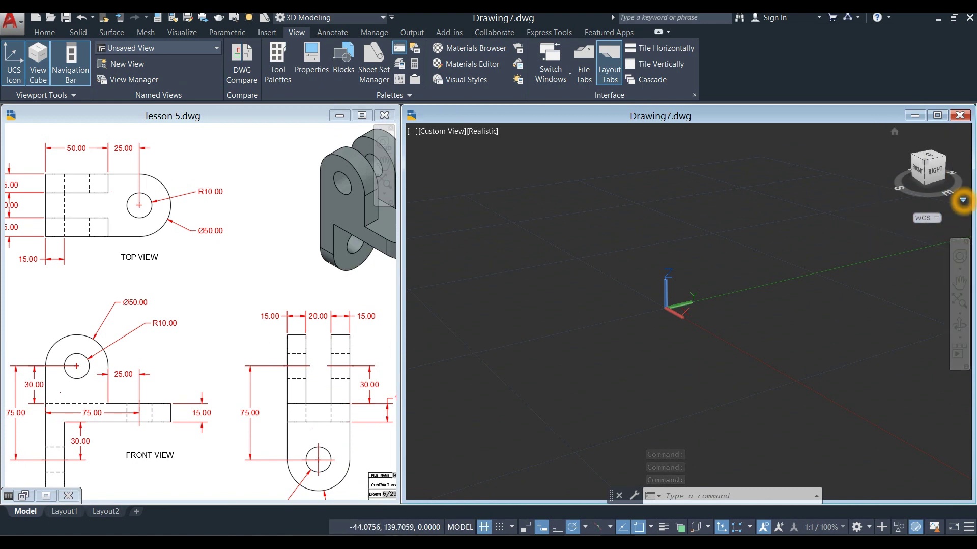
click(962, 200)
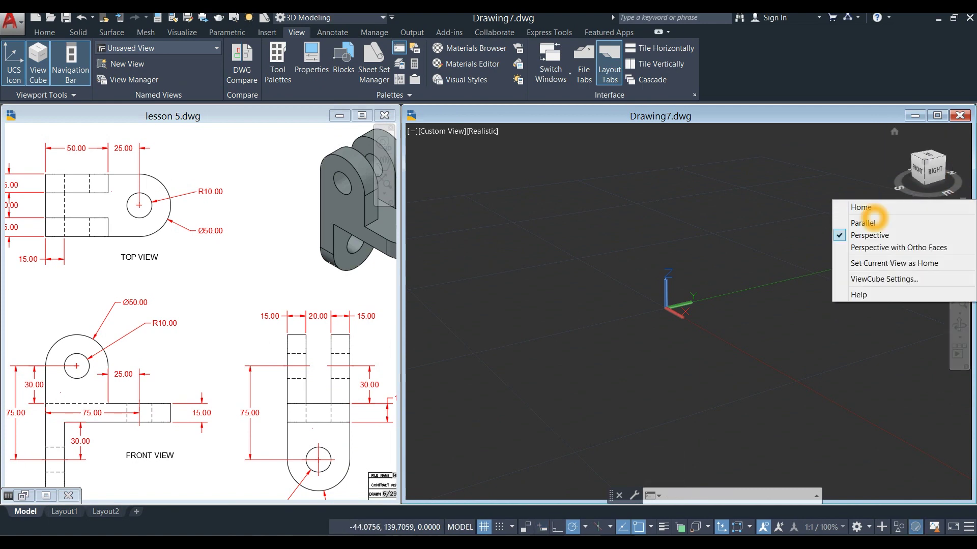
click(867, 221)
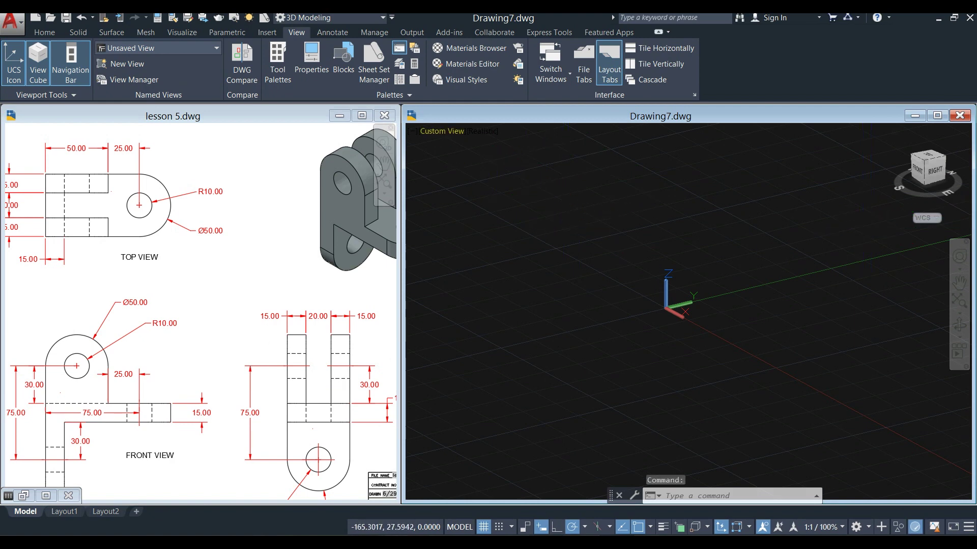
click(442, 131)
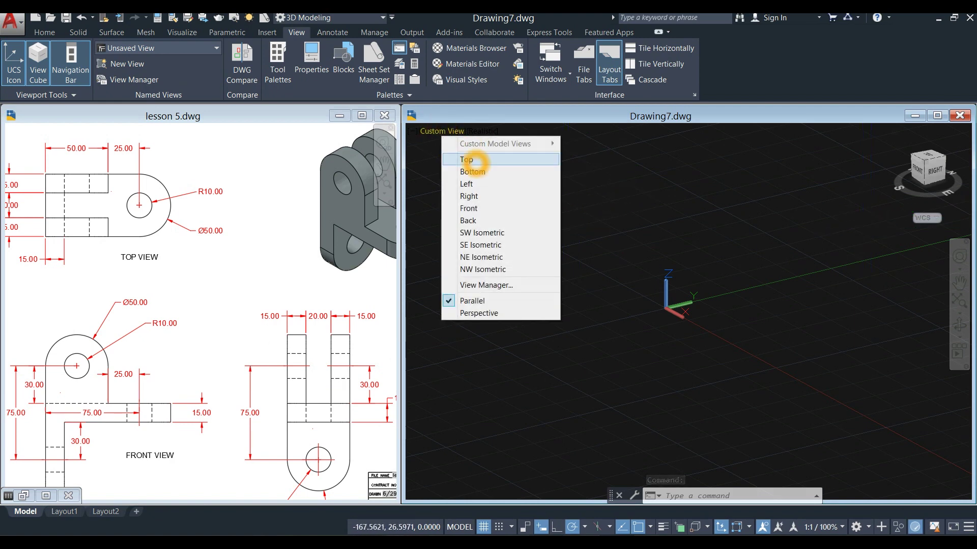
click(466, 159)
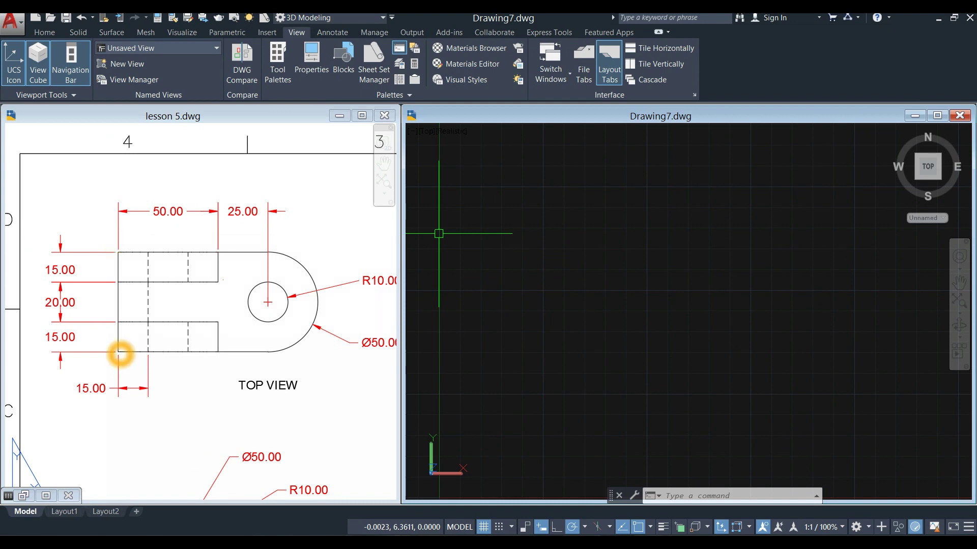
Draw a vertical line 50 units upward from a point near the origin as the base profile's left side
click(45, 32)
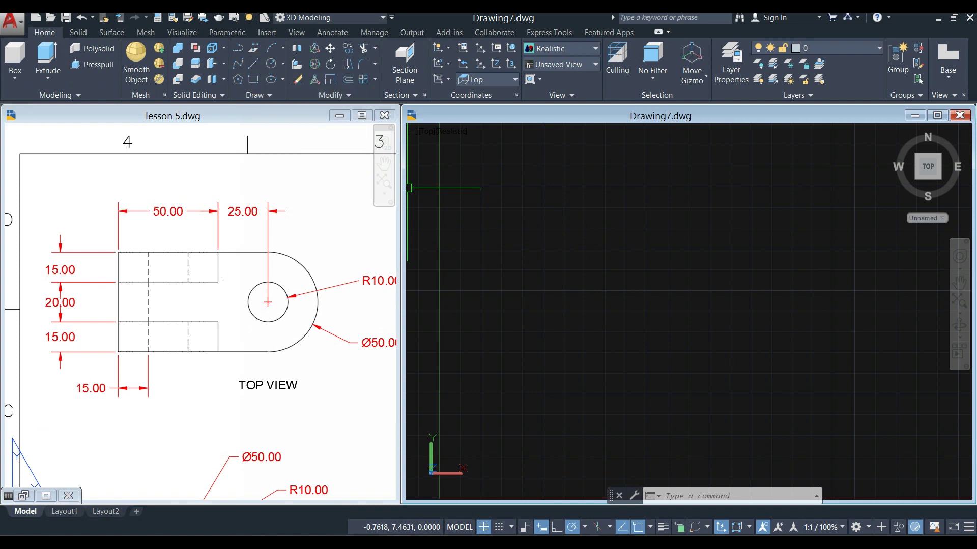
text(l)
key(Return)
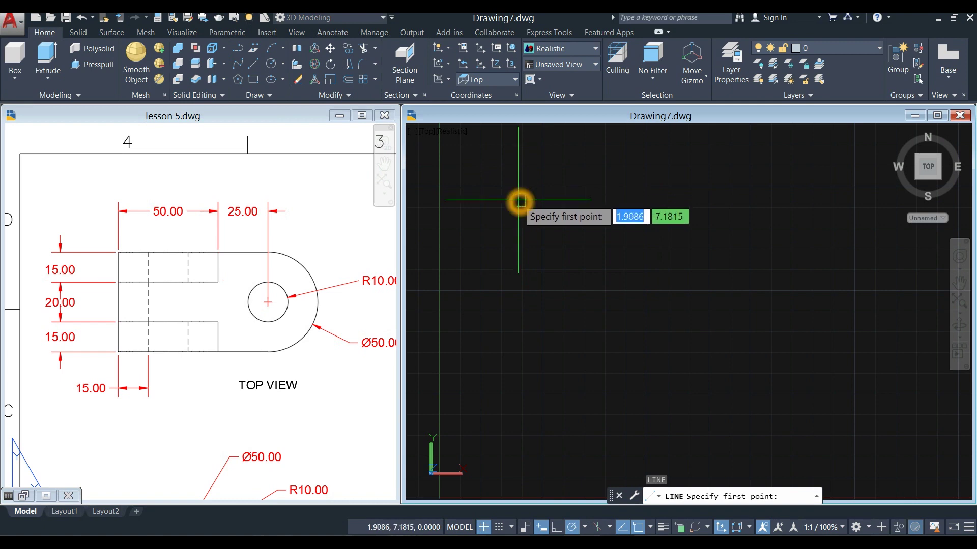
click(506, 341)
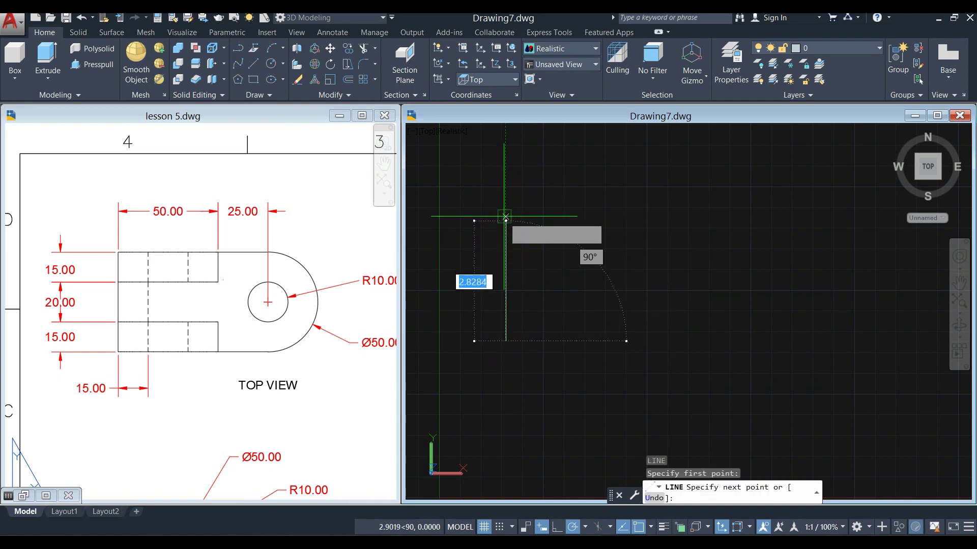
middle_drag(506, 213, 505, 283)
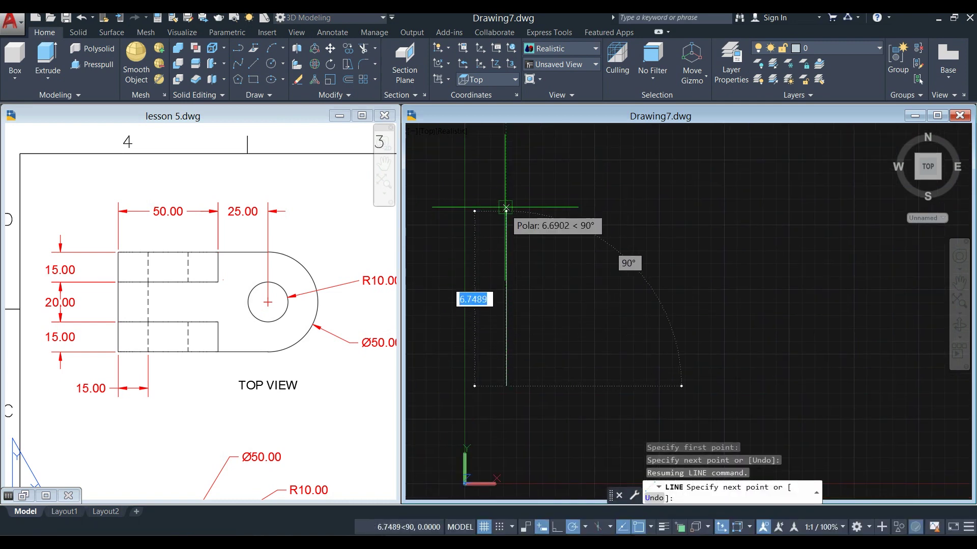
click(506, 178)
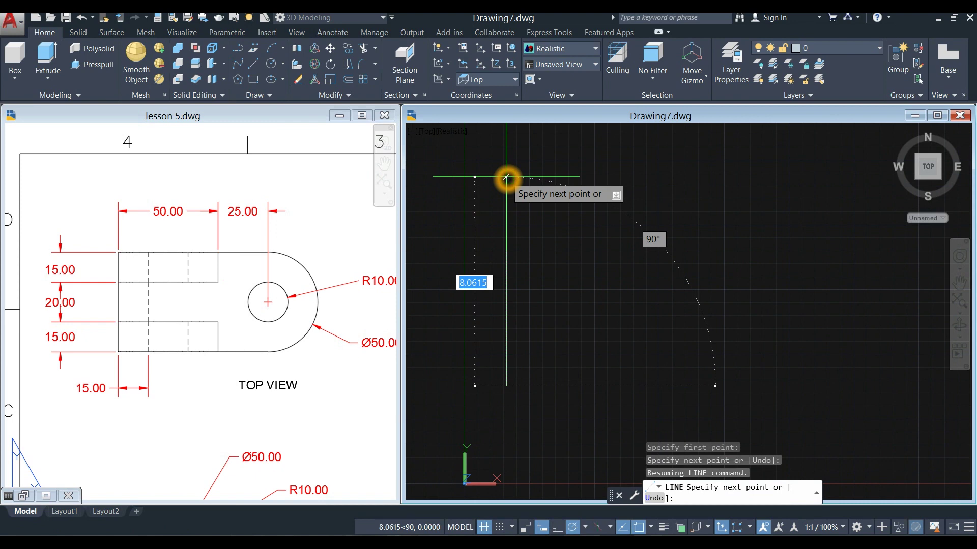
text(50)
key(Return)
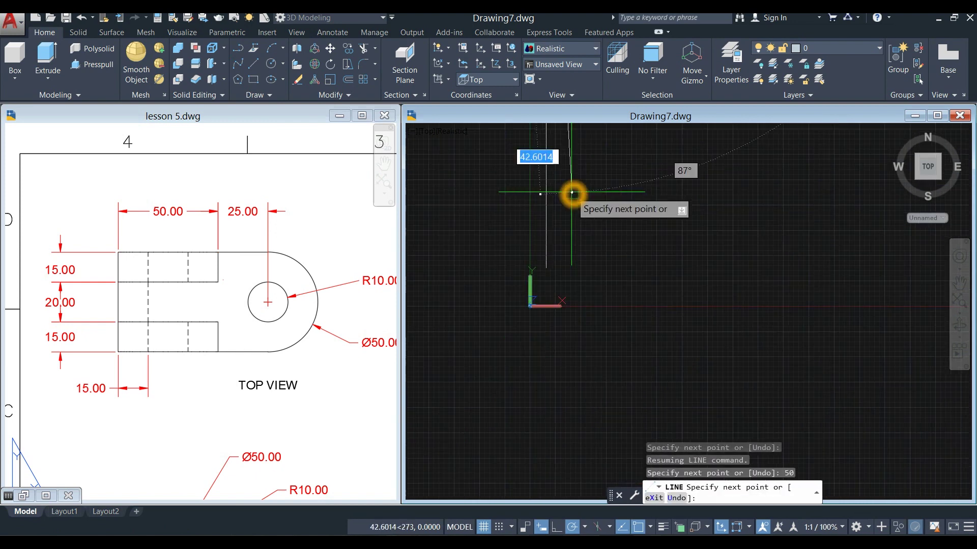
Continue the line 50 units horizontally to the right to form the profile's upper side
middle_drag(524, 233, 536, 185)
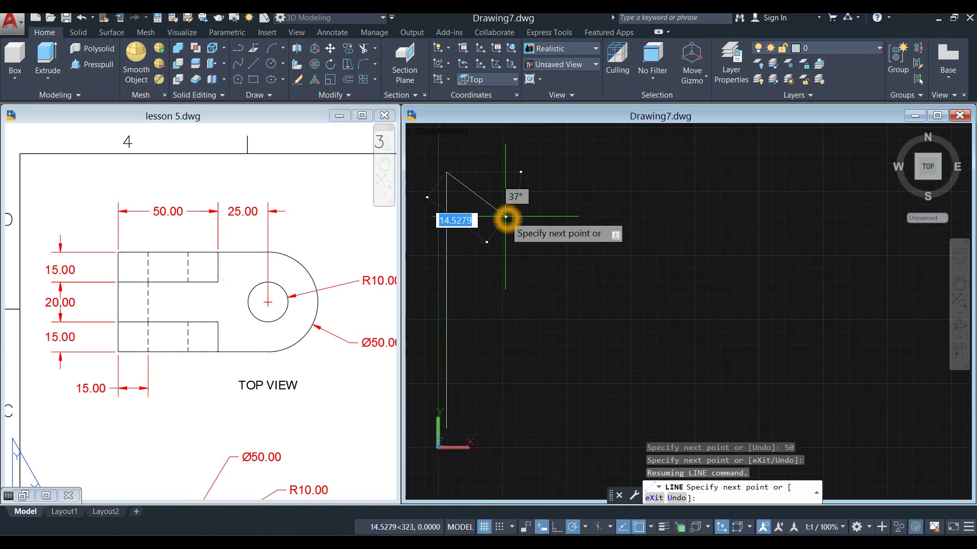
middle_drag(507, 219, 610, 231)
scroll(614, 219, down, 5)
scroll(616, 218, up, 3)
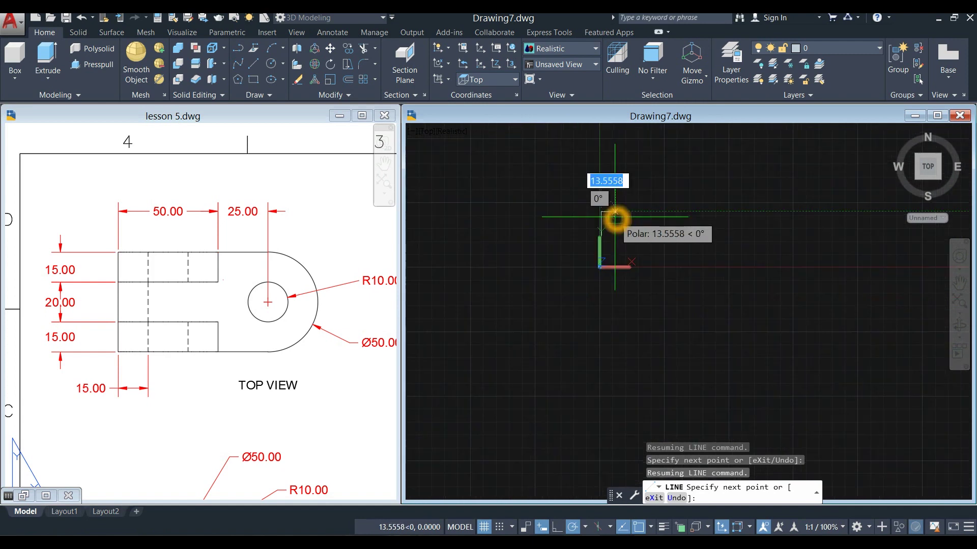
scroll(545, 236, up, 2)
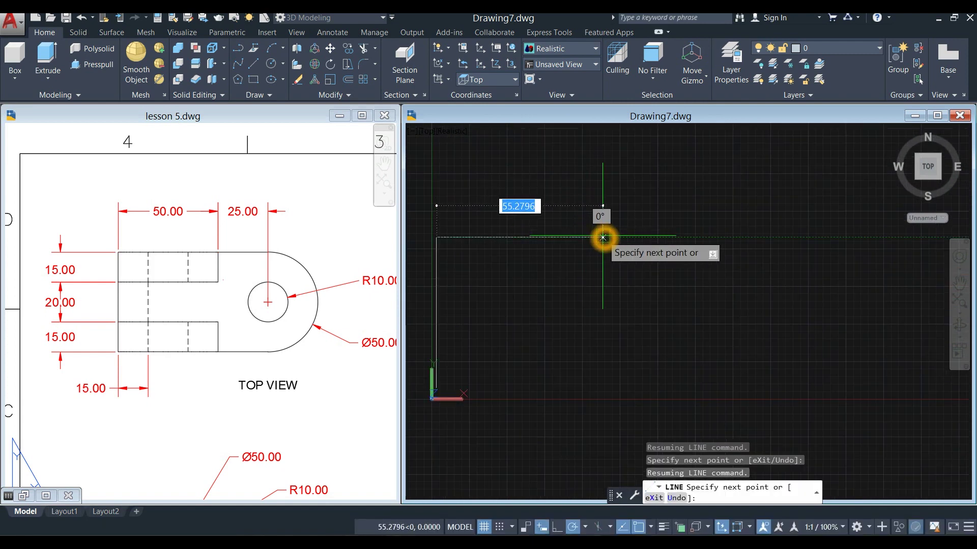
key(Return)
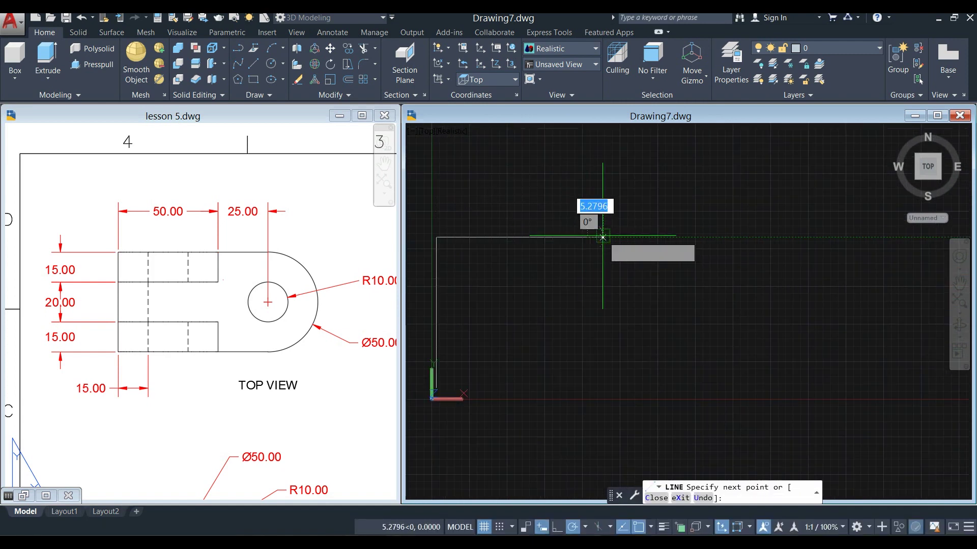
Draw the right side 50 units downward and close the square back at its starting point
scroll(624, 282, down, 4)
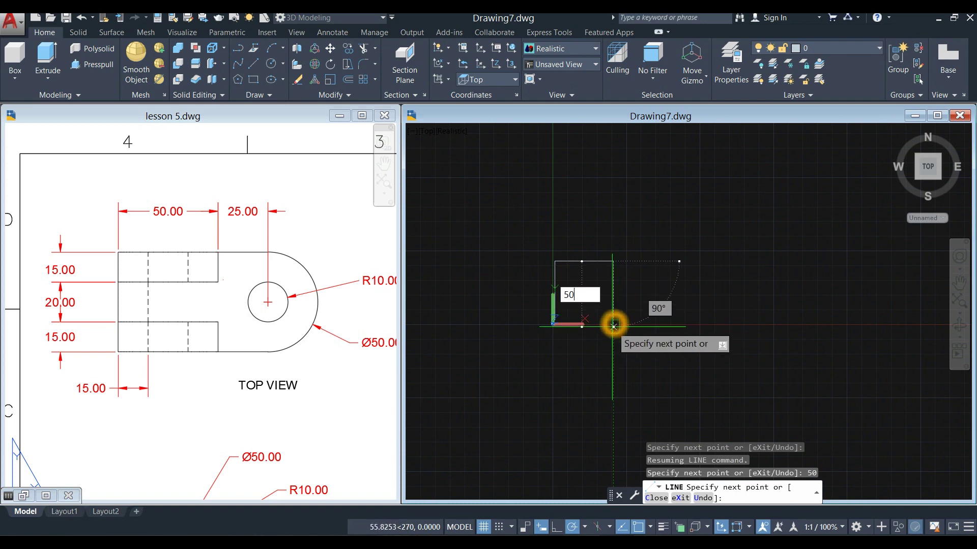
text(50)
key(Return)
scroll(590, 310, up, 5)
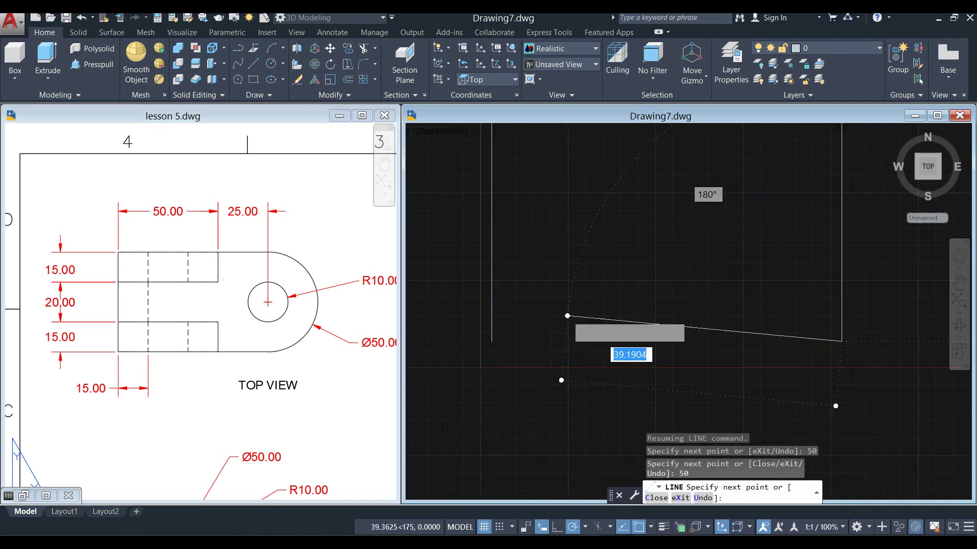
click(493, 341)
right_click(557, 259)
click(580, 271)
Move the whole square up and to the right, clear of the origin
scroll(539, 297, down, 4)
click(475, 157)
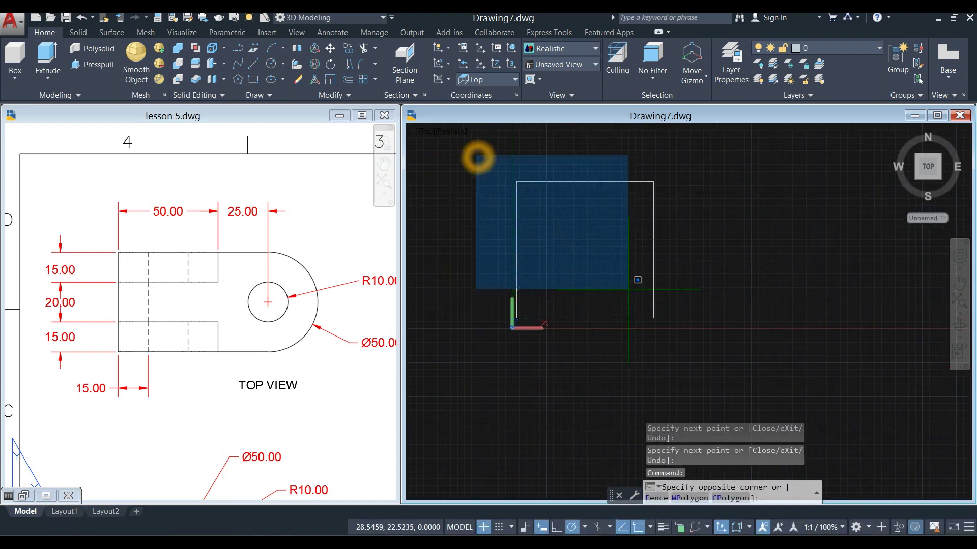
click(708, 345)
right_click(696, 203)
click(719, 283)
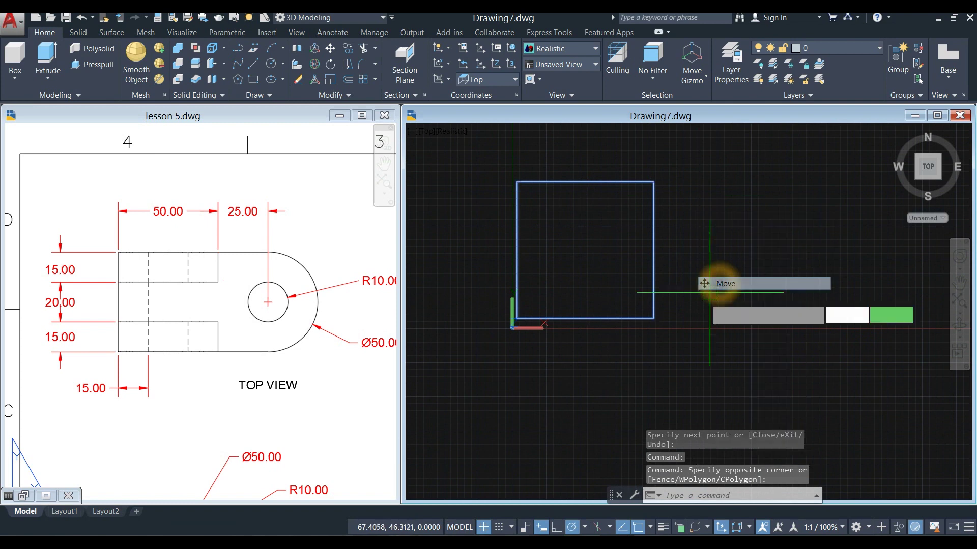
click(671, 348)
middle_drag(729, 291, 599, 343)
click(680, 309)
middle_drag(710, 264, 676, 342)
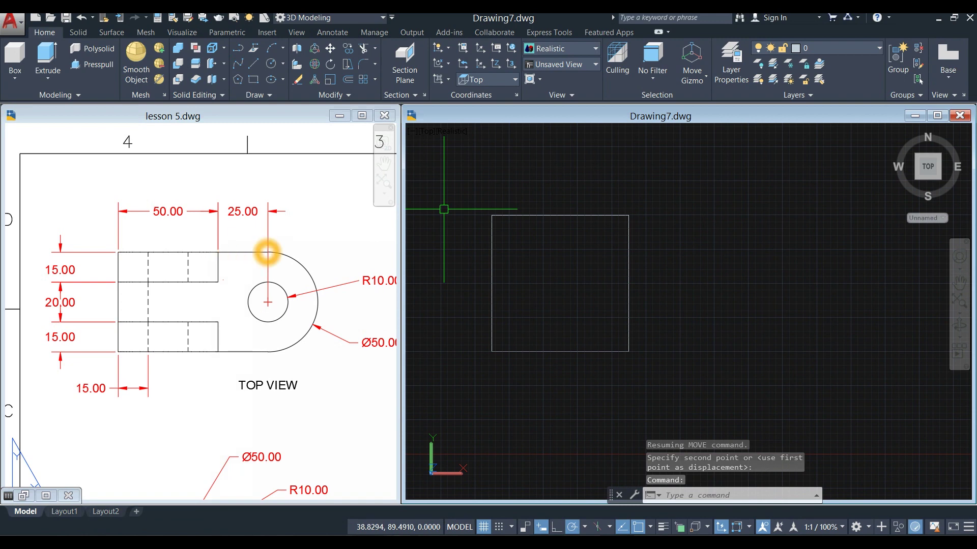
Draw a rectangle 25 units wide and 50 units high with lines, adjoining the right side of the square
click(659, 202)
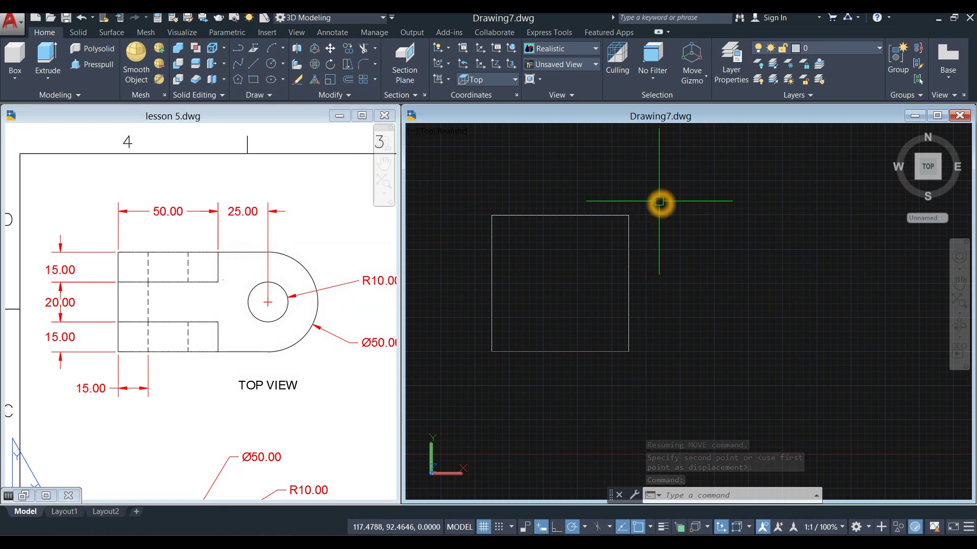
text(l)
key(Return)
click(630, 216)
key(Return)
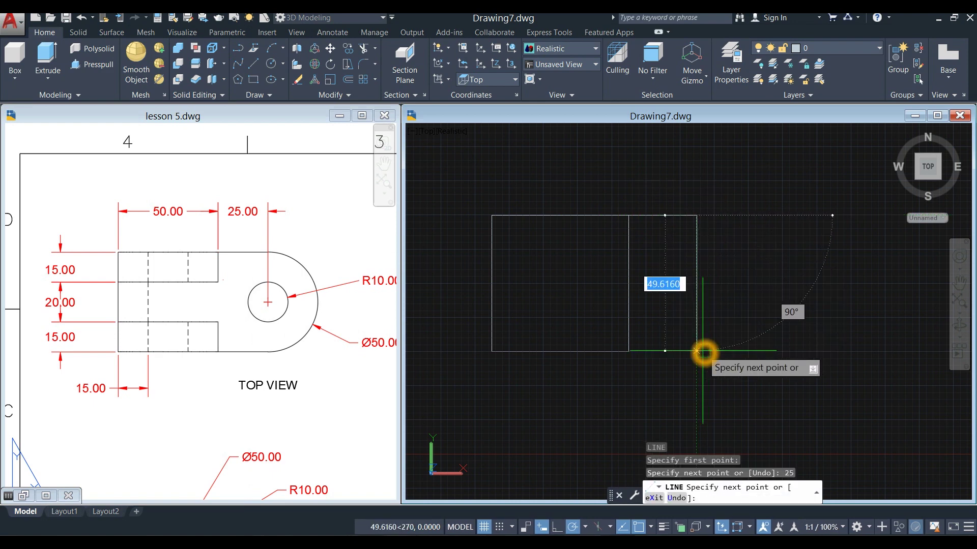
click(696, 351)
text(5)
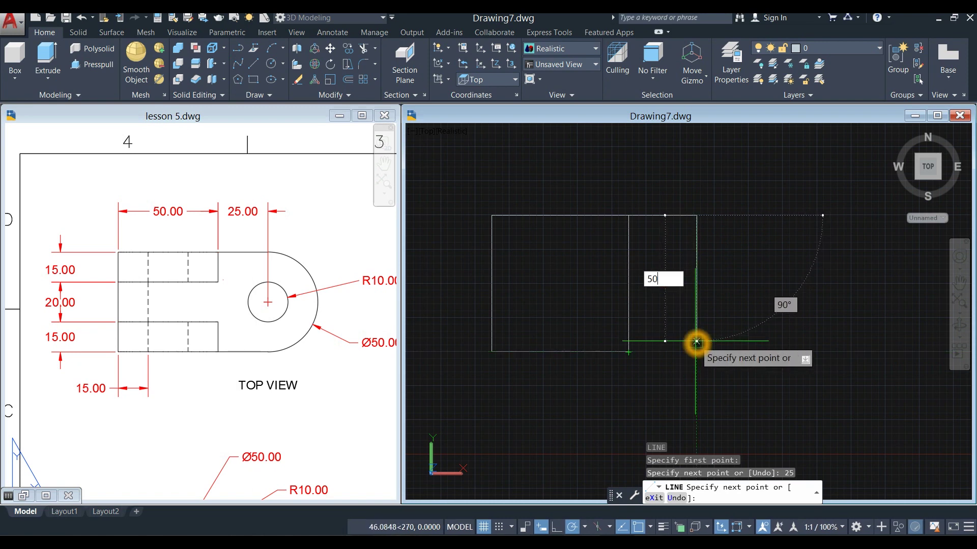
text(0)
key(Return)
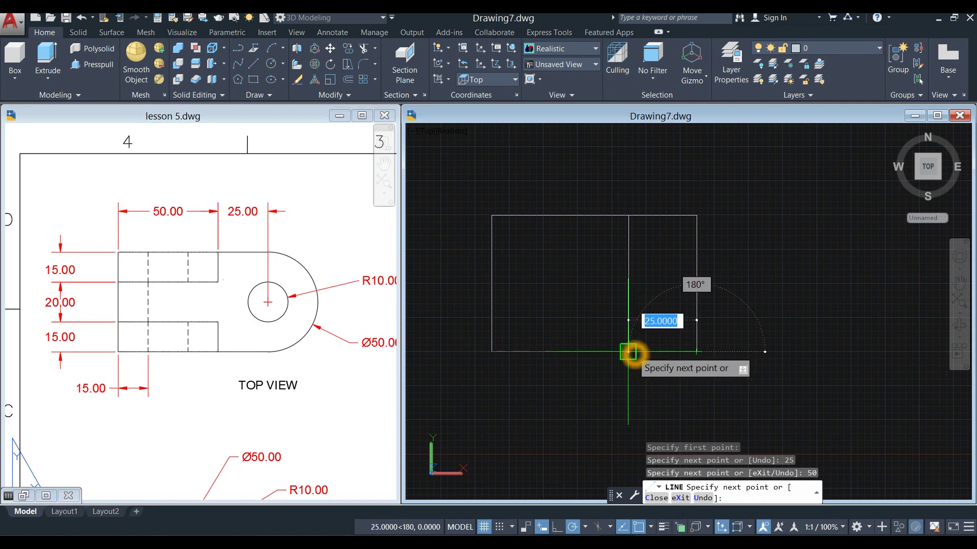
right_click(647, 283)
click(661, 288)
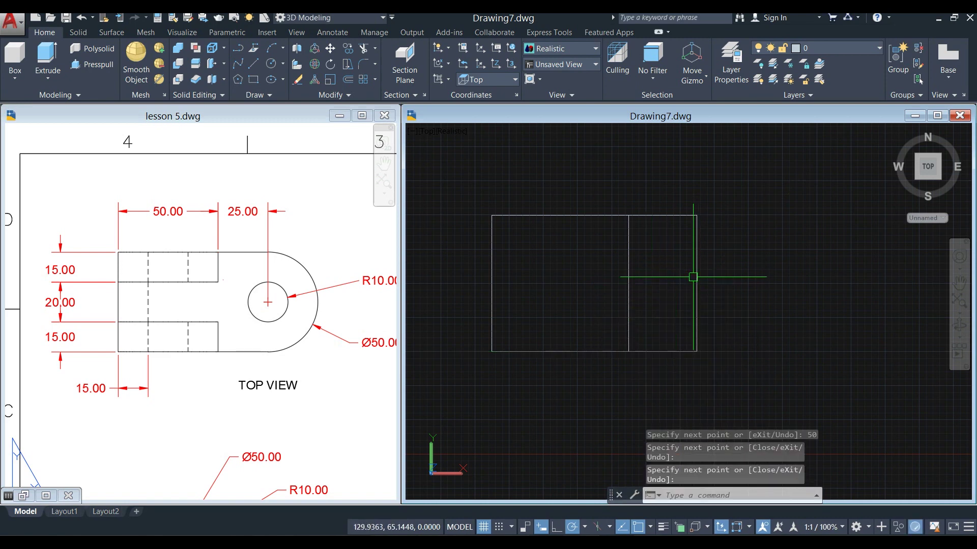
Draw a circle of radius 25 centred on the midpoint of the profile's right edge, reaching its upper corner
click(560, 185)
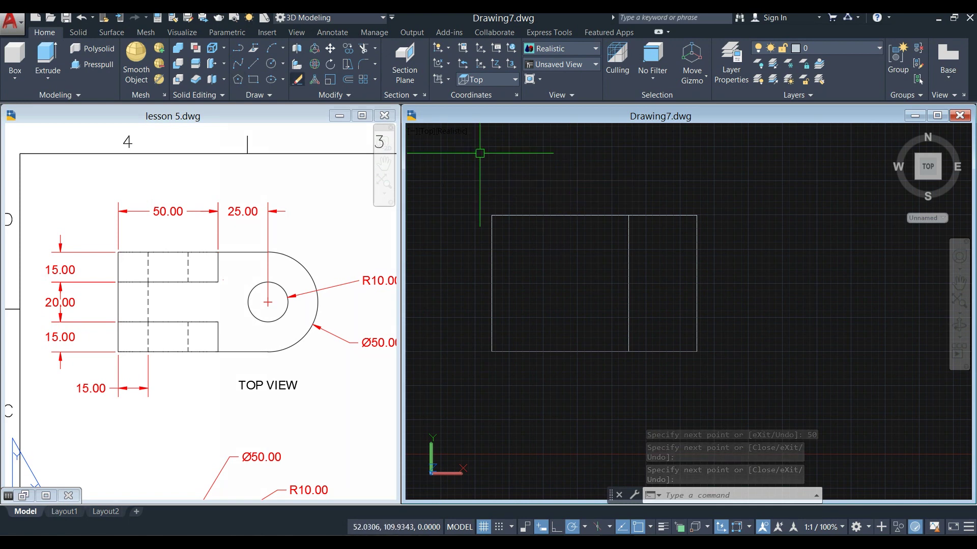
click(271, 63)
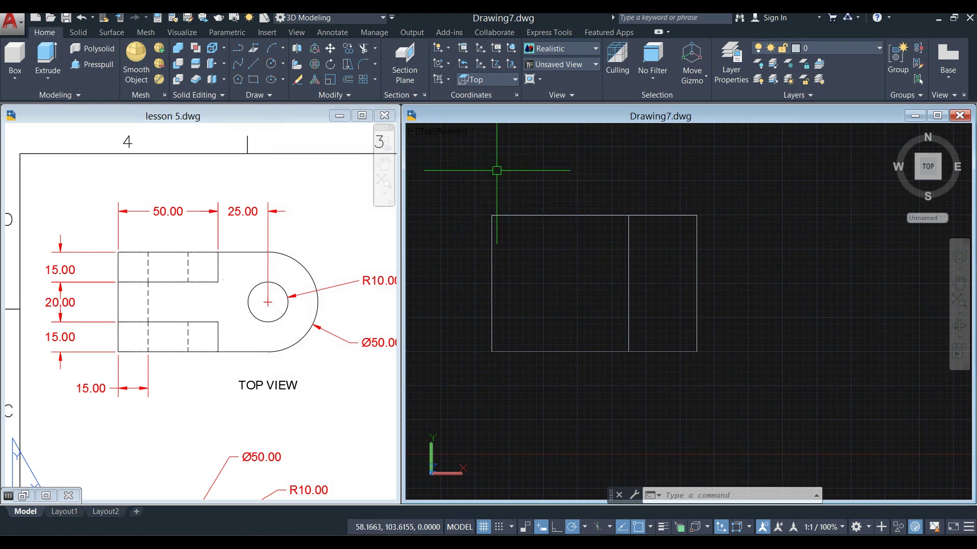
key(Return)
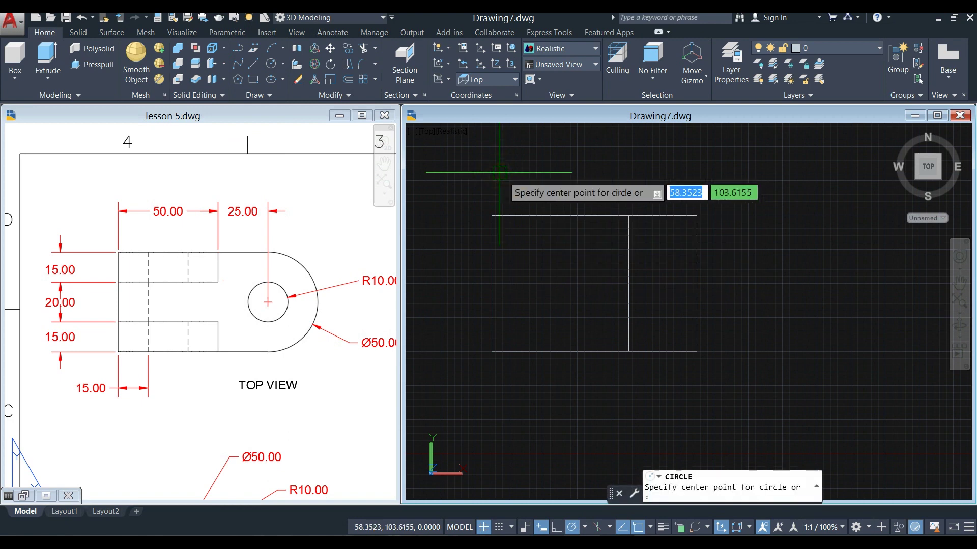
click(696, 284)
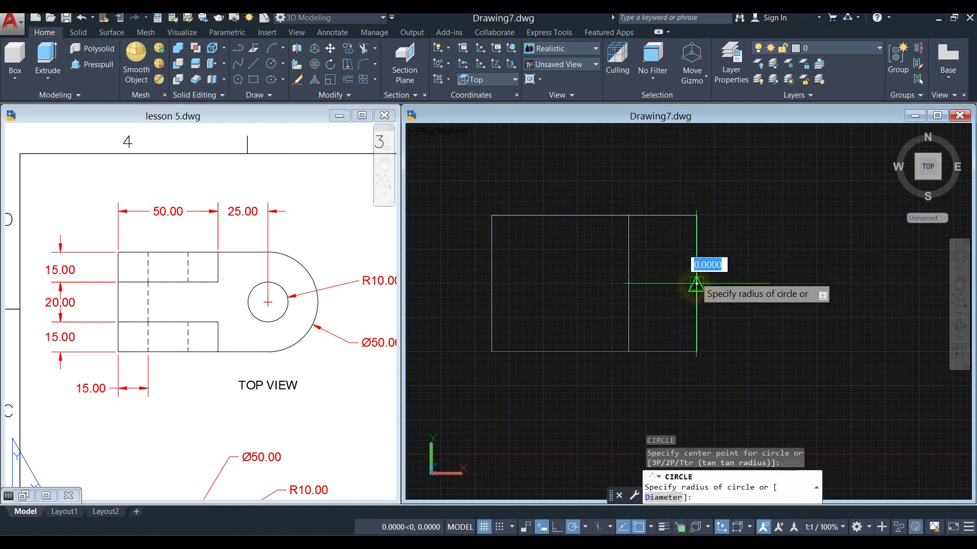
click(696, 215)
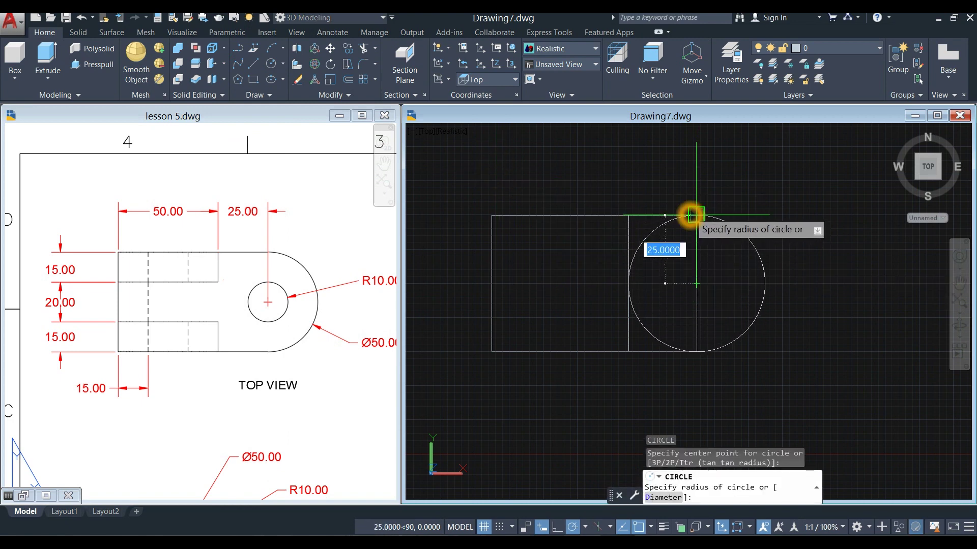
Trim away the left half of the circle and delete the vertical line joining the ends of the remaining arc
scroll(625, 184, down, 3)
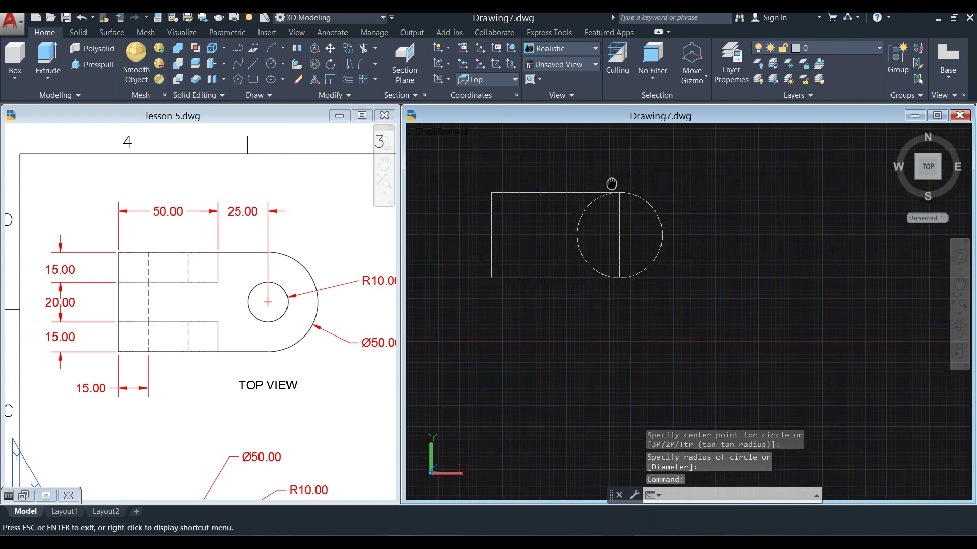
middle_drag(613, 181, 606, 202)
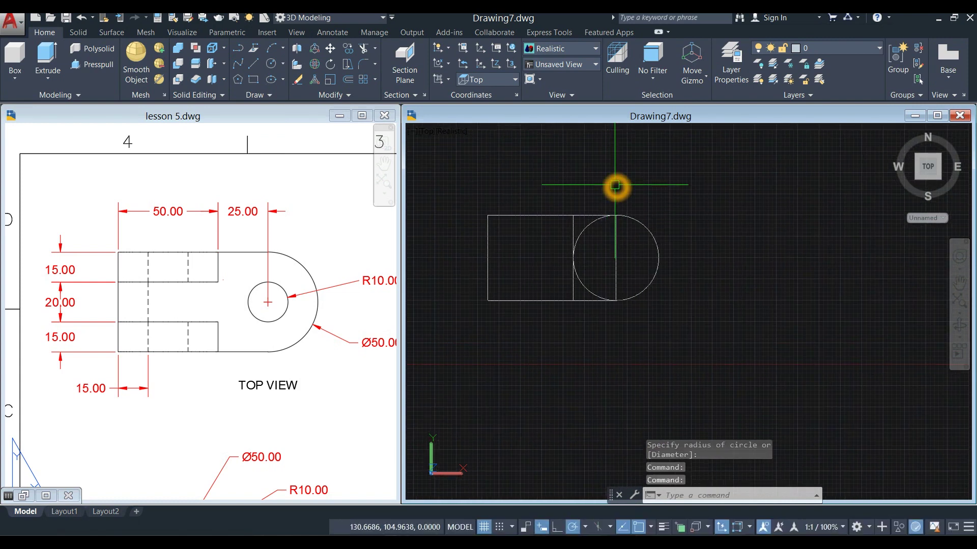
text(r)
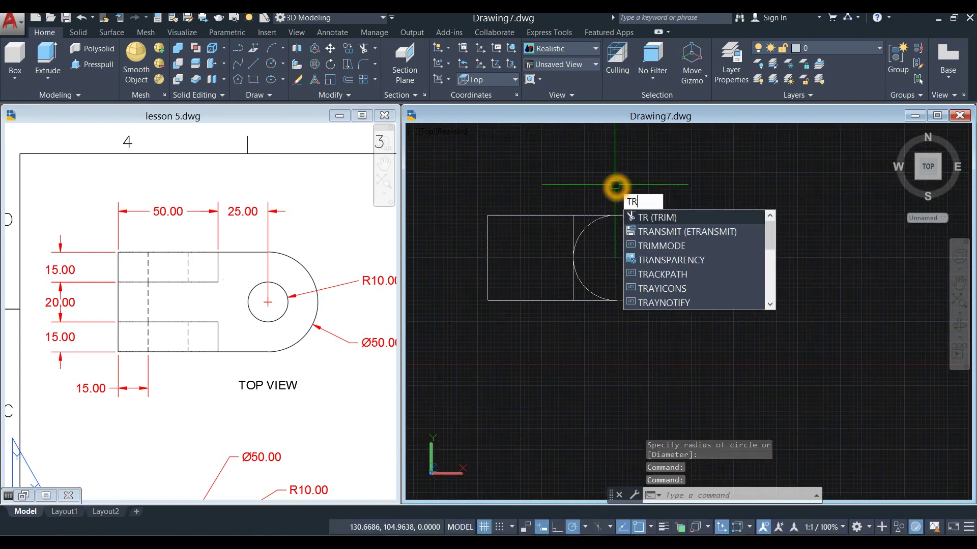
key(Return)
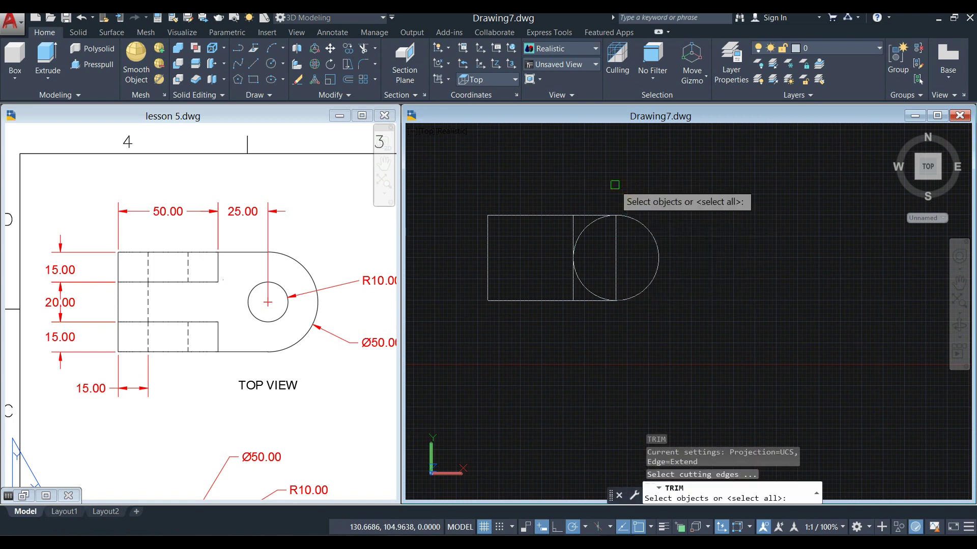
key(Return)
scroll(599, 212, up, 3)
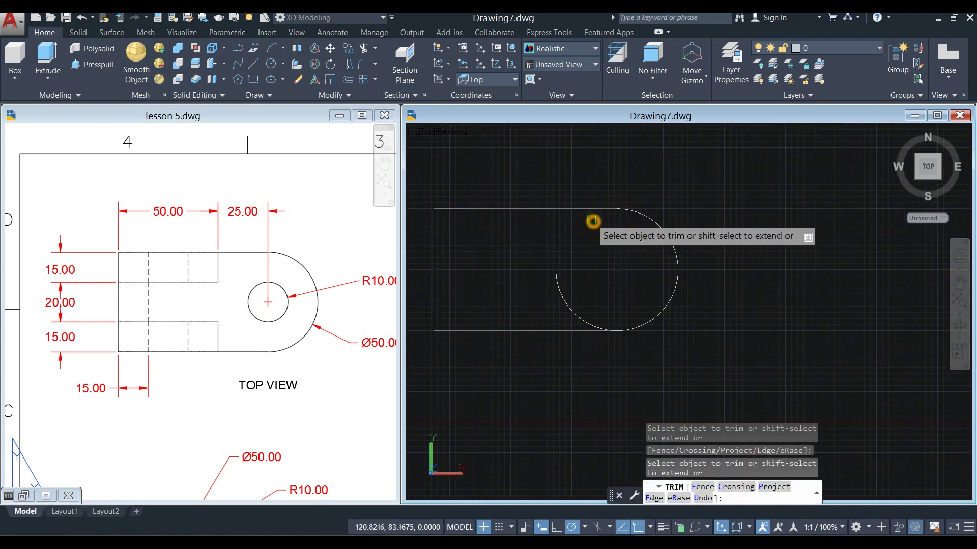
click(593, 322)
right_click(640, 258)
click(649, 260)
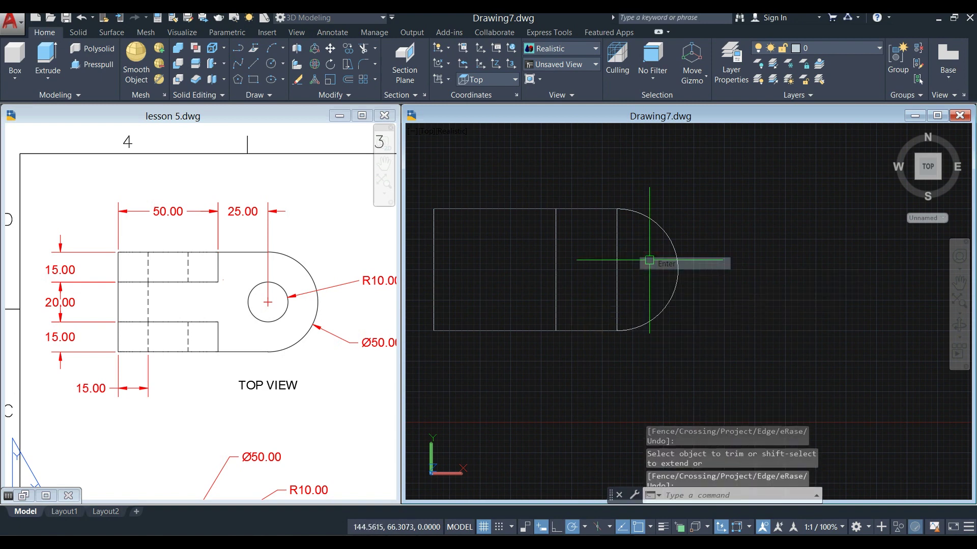
click(616, 253)
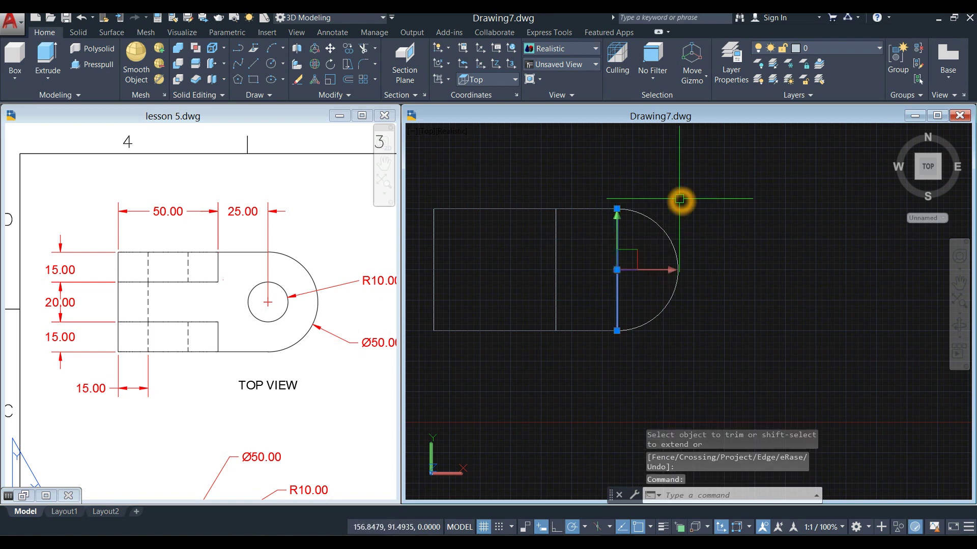
key(Delete)
click(653, 221)
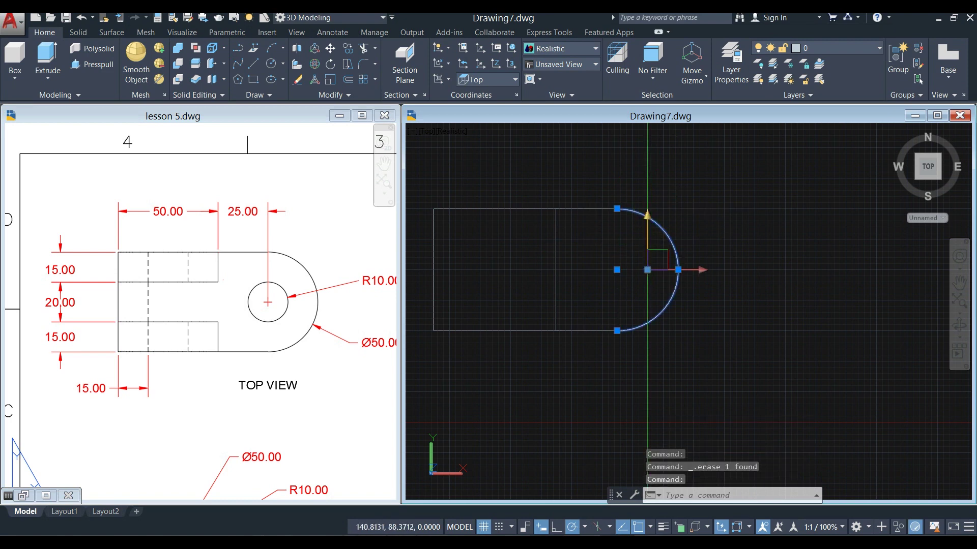
click(587, 209)
click(534, 209)
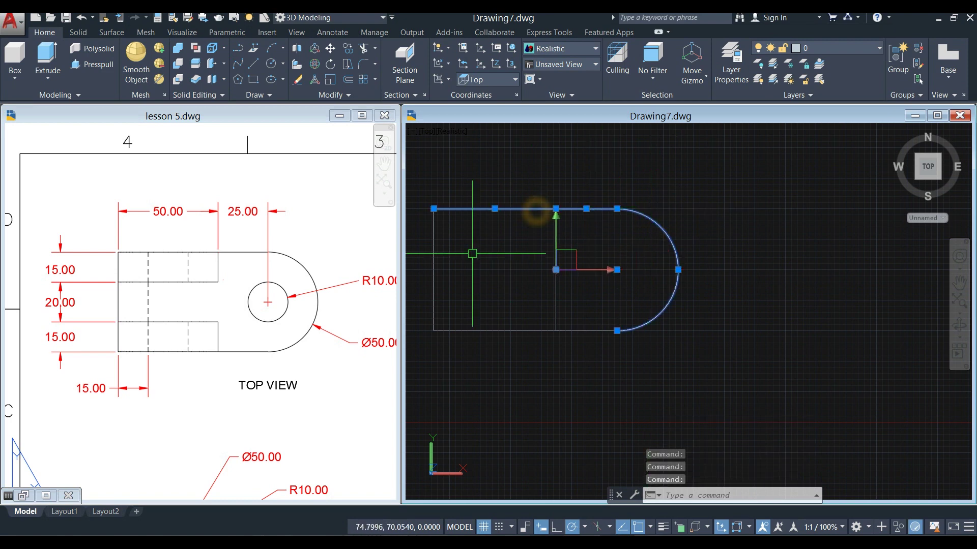
click(475, 332)
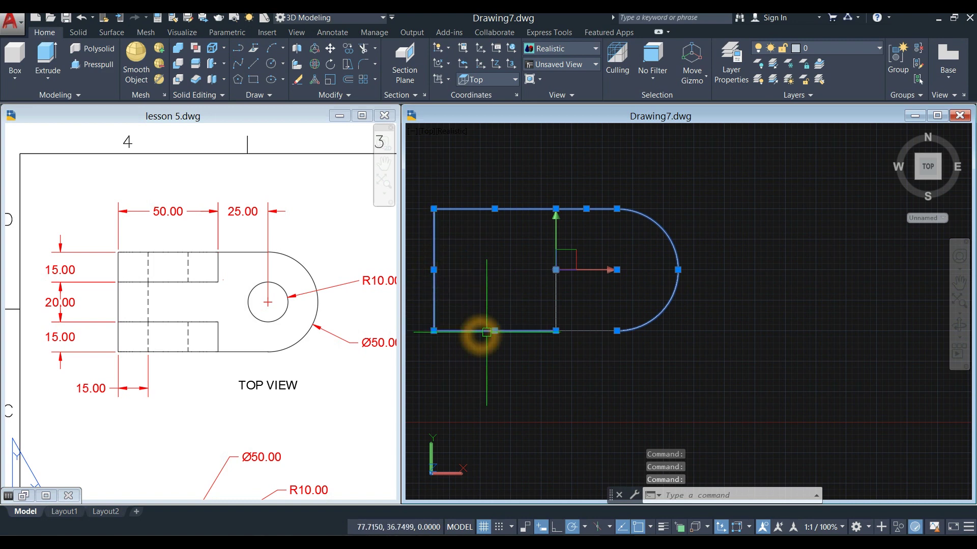
key(Escape)
key(Escape)
Join the arc and the five outer straight lines into a single closed polyline, leaving out the inner vertical line
click(690, 201)
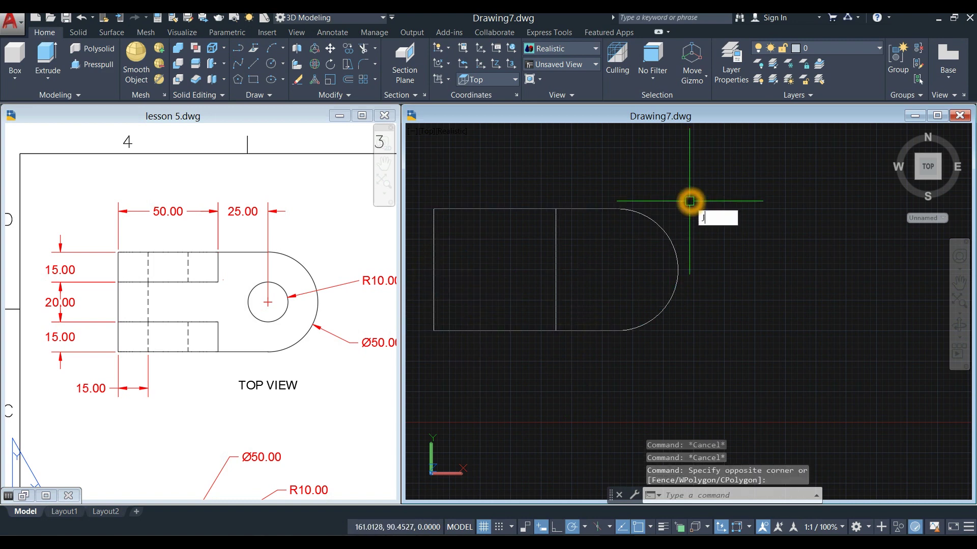
text(J)
key(Return)
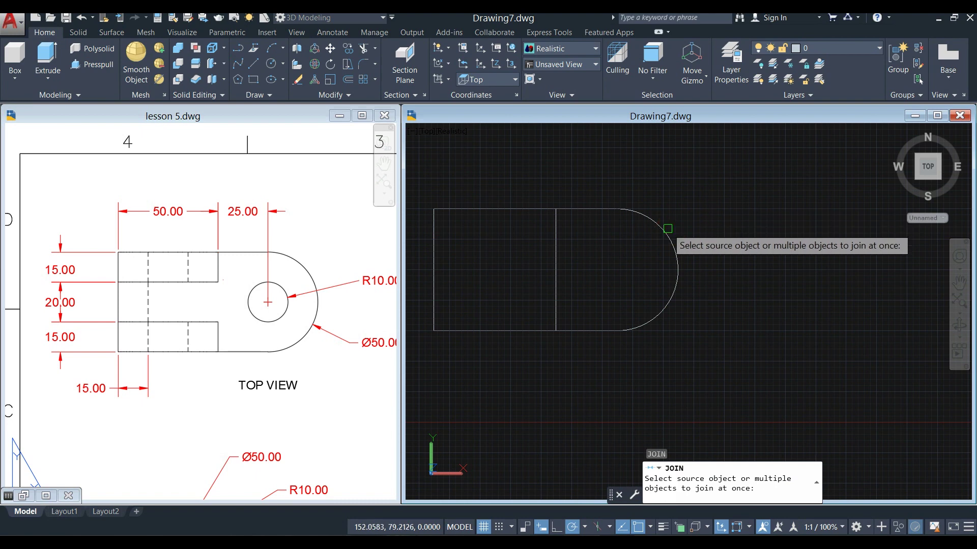
click(667, 229)
click(611, 209)
click(541, 210)
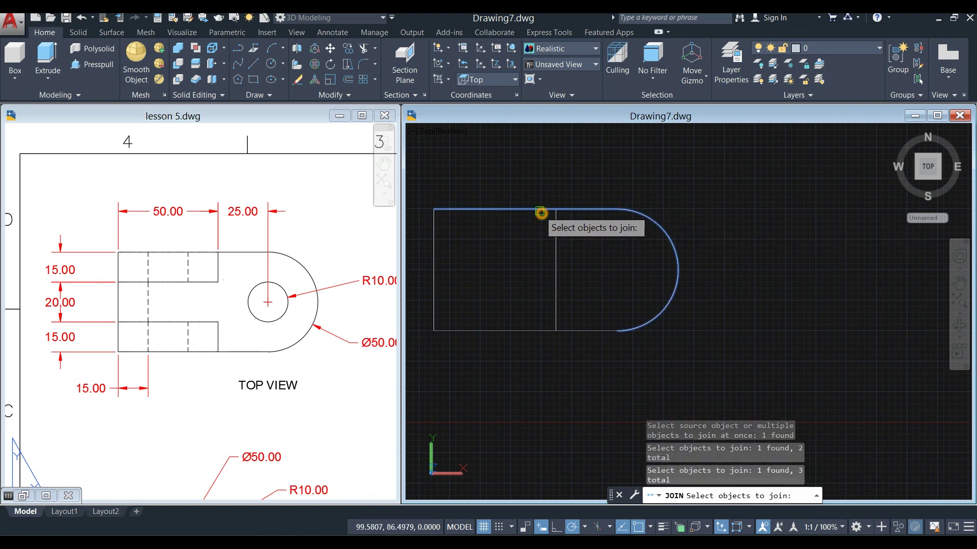
click(434, 274)
click(466, 331)
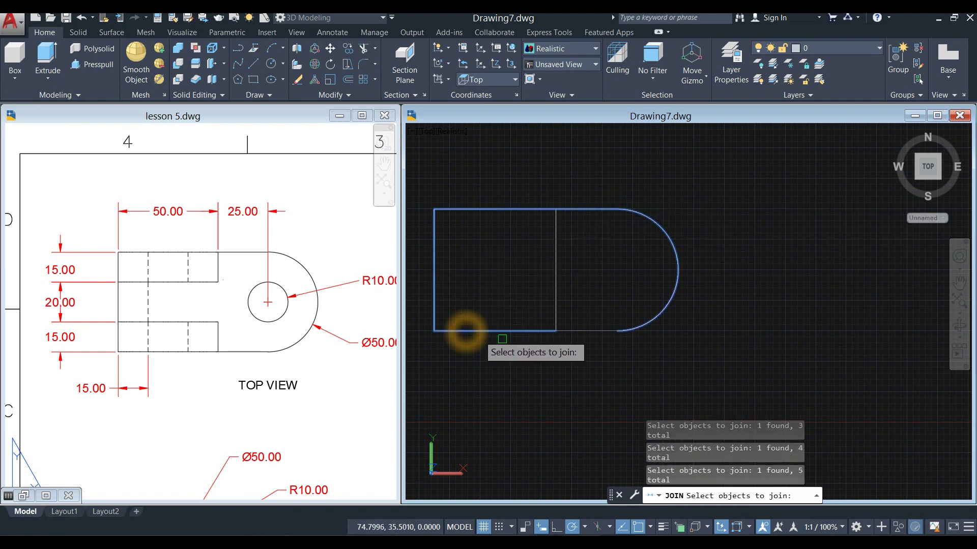
click(585, 331)
right_click(688, 186)
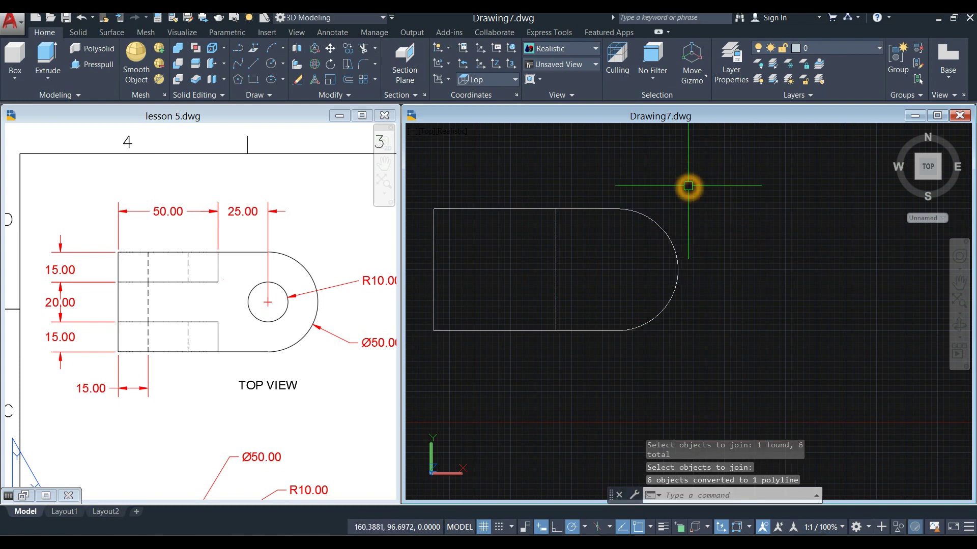
click(642, 215)
key(Escape)
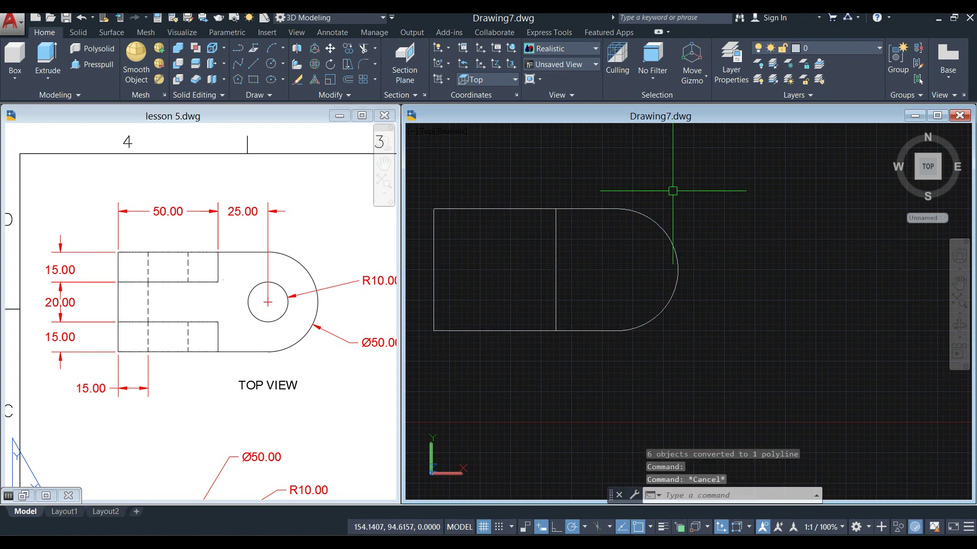
Draw a horizontal line from 15 units below the profile's upper-left corner to the inner vertical line
middle_drag(674, 196, 726, 207)
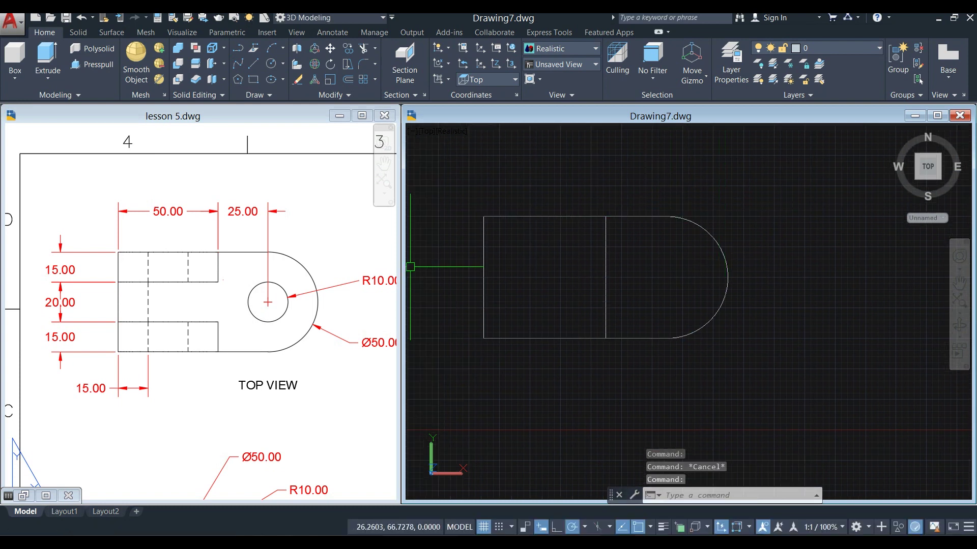
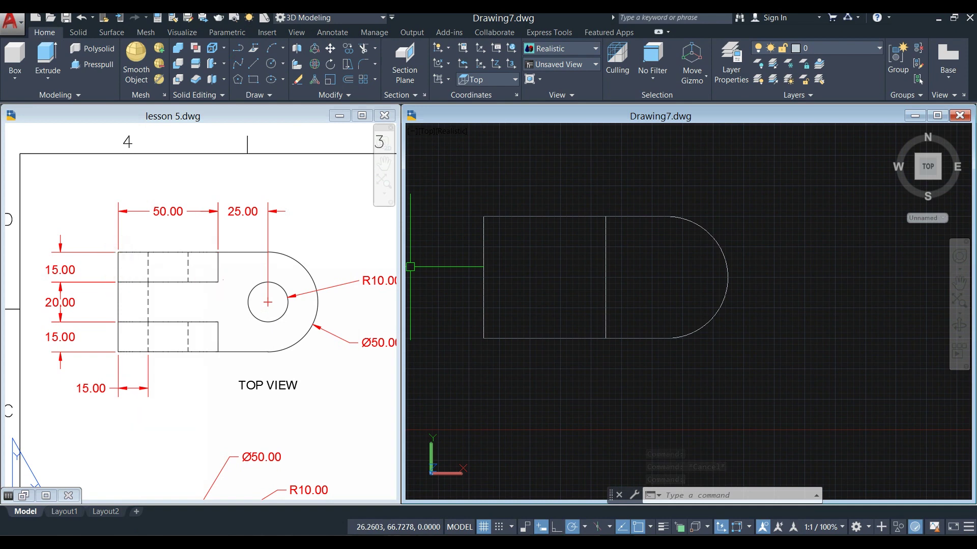
click(630, 261)
text(L)
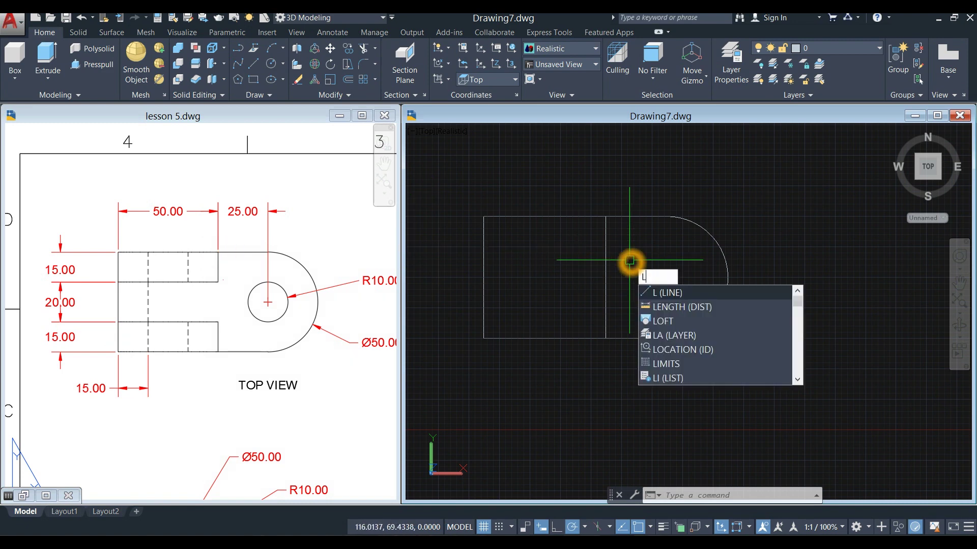
key(Return)
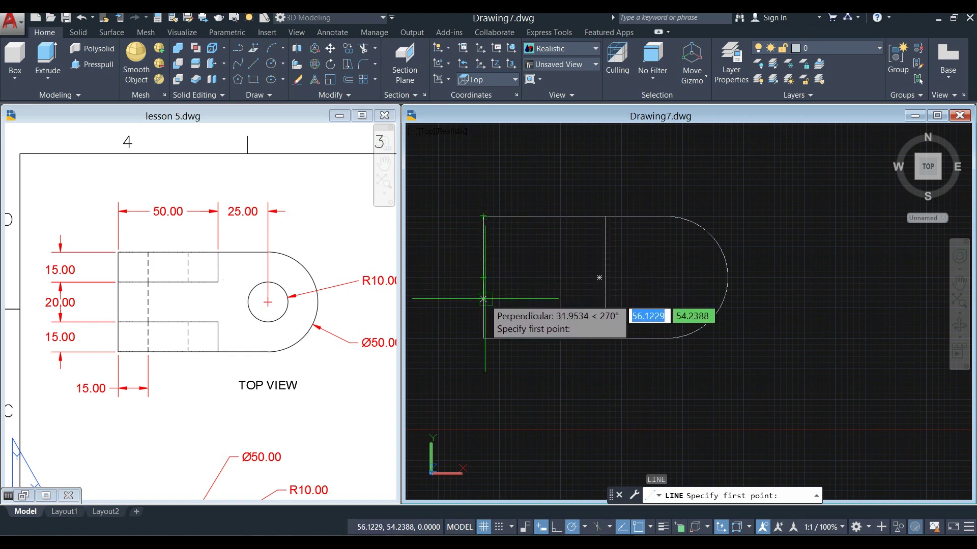
click(484, 407)
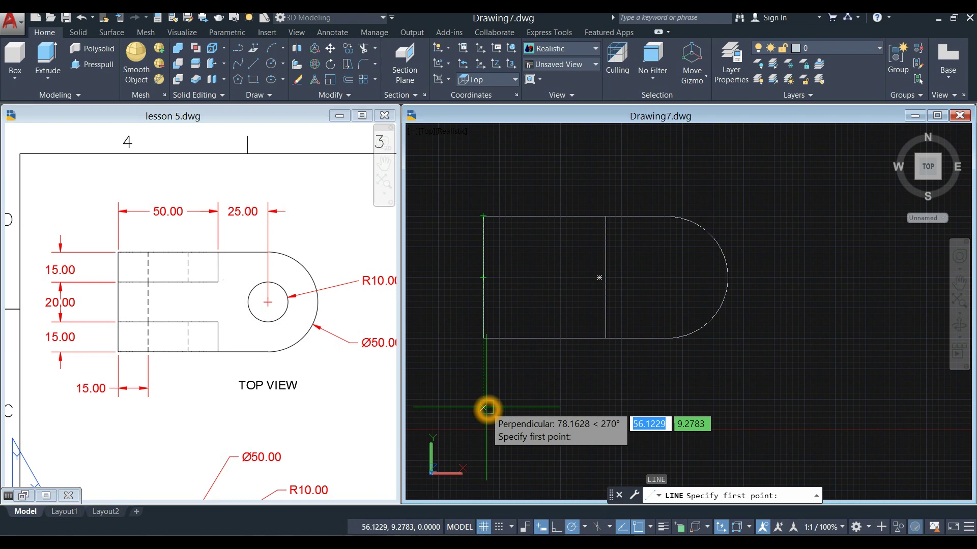
text(15)
key(Return)
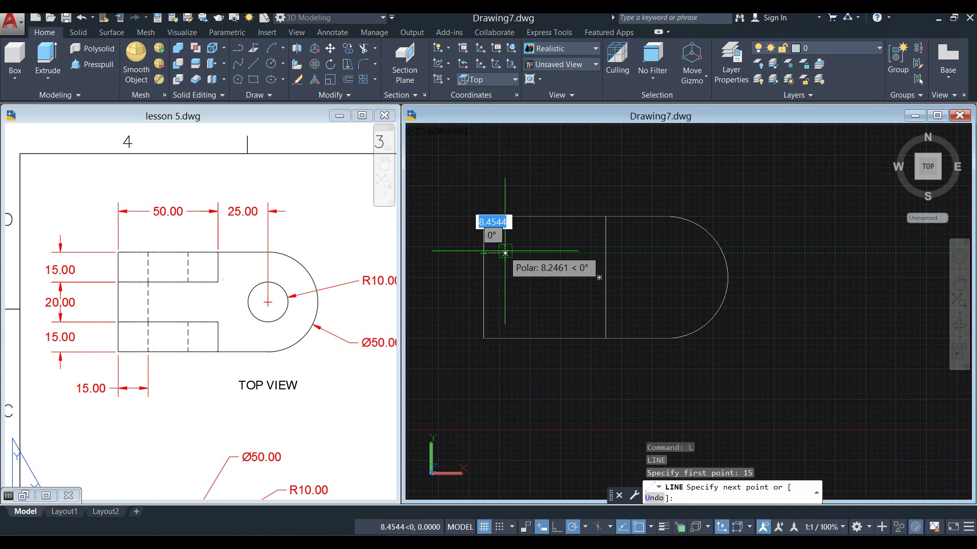
click(520, 253)
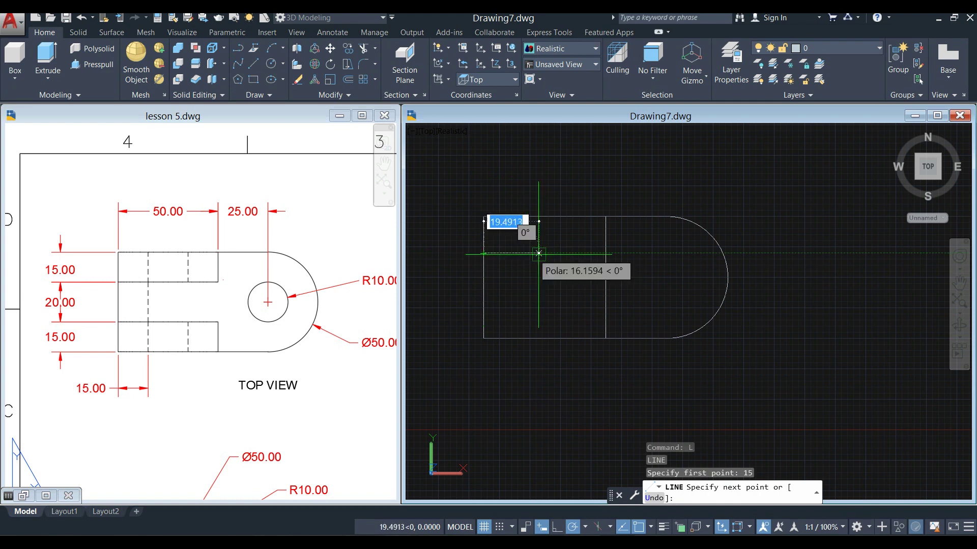
click(606, 253)
right_click(646, 253)
click(673, 255)
Draw a 50-unit horizontal line from 15 units above the profile's lower-left corner to the inner vertical line
right_click(629, 170)
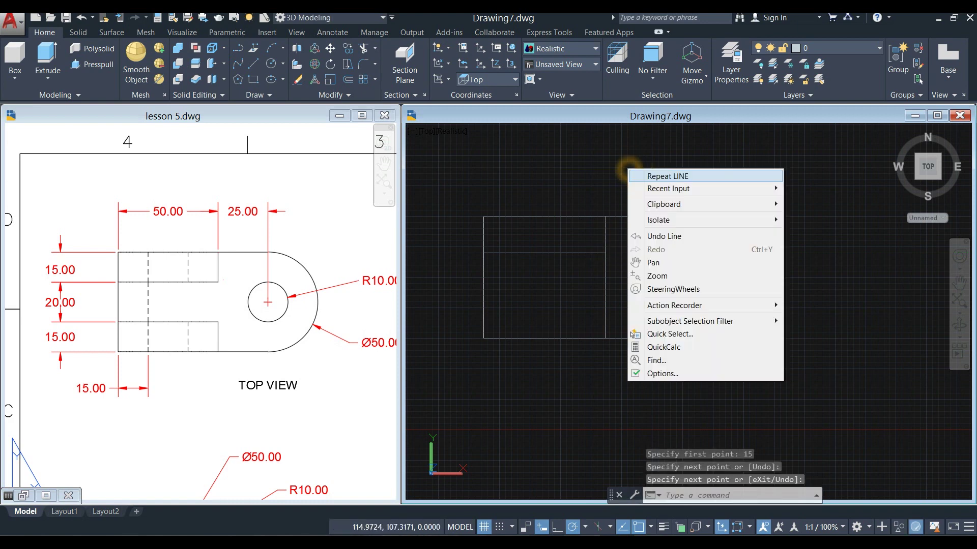
click(648, 176)
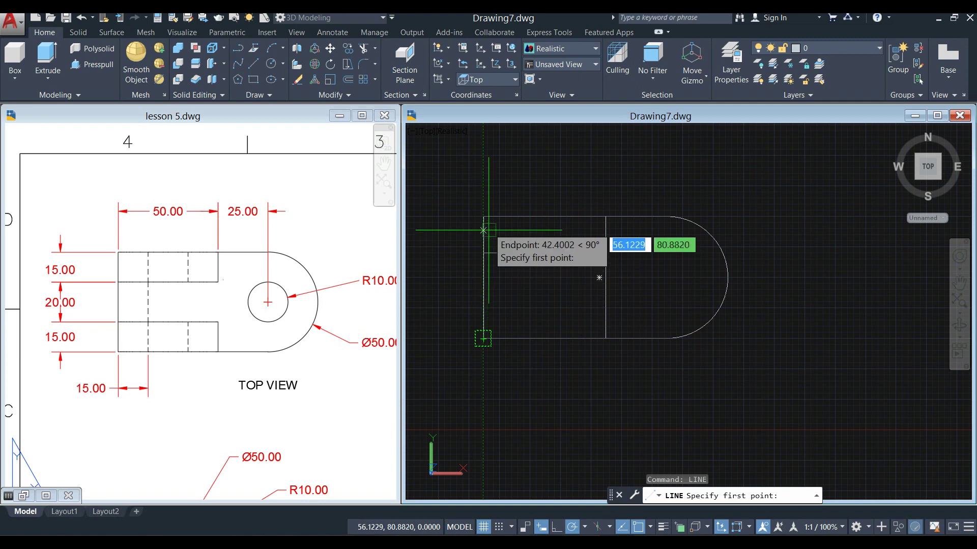
click(484, 176)
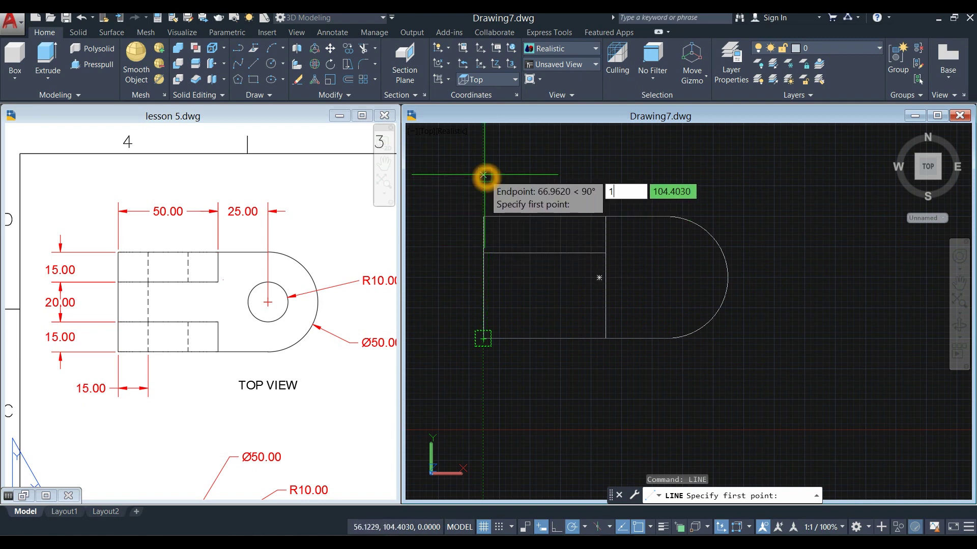
text(15)
key(Return)
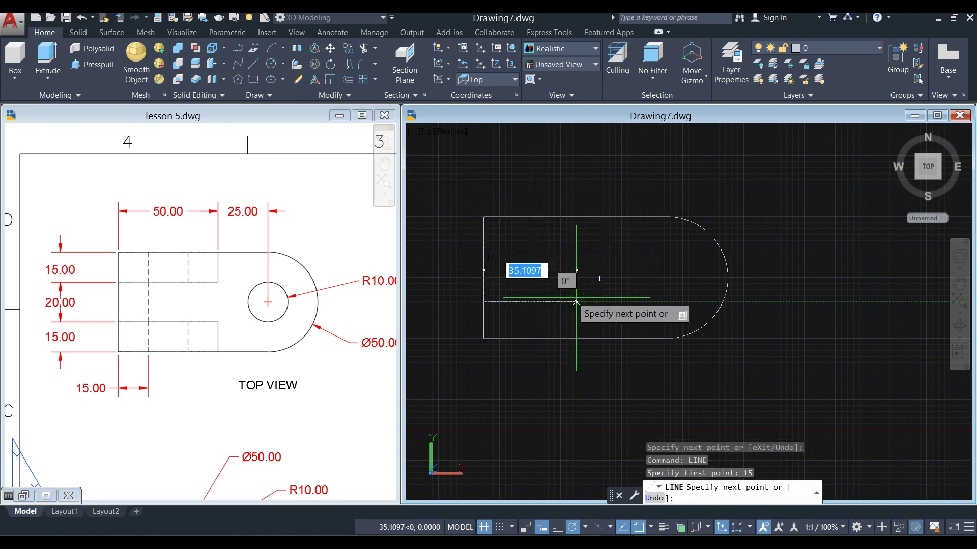
click(606, 304)
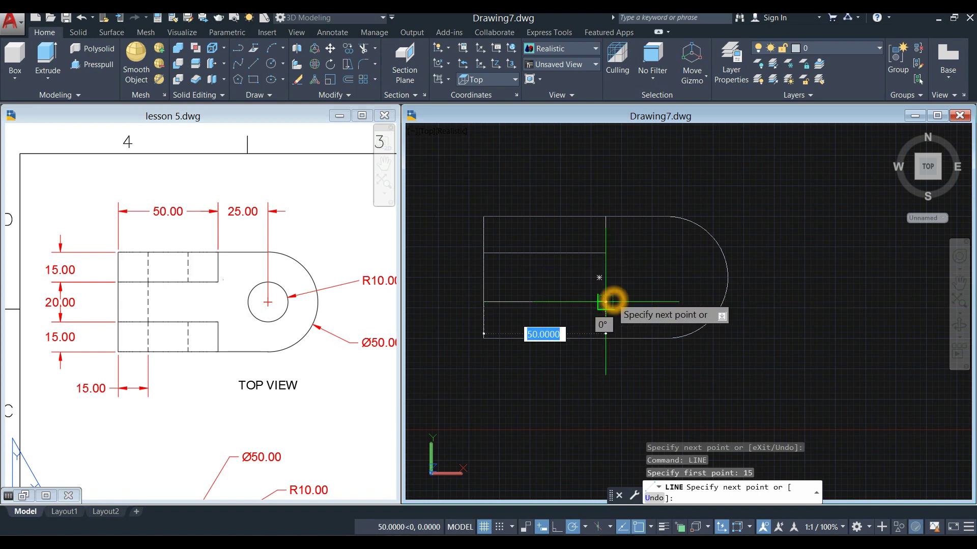
right_click(642, 270)
click(656, 280)
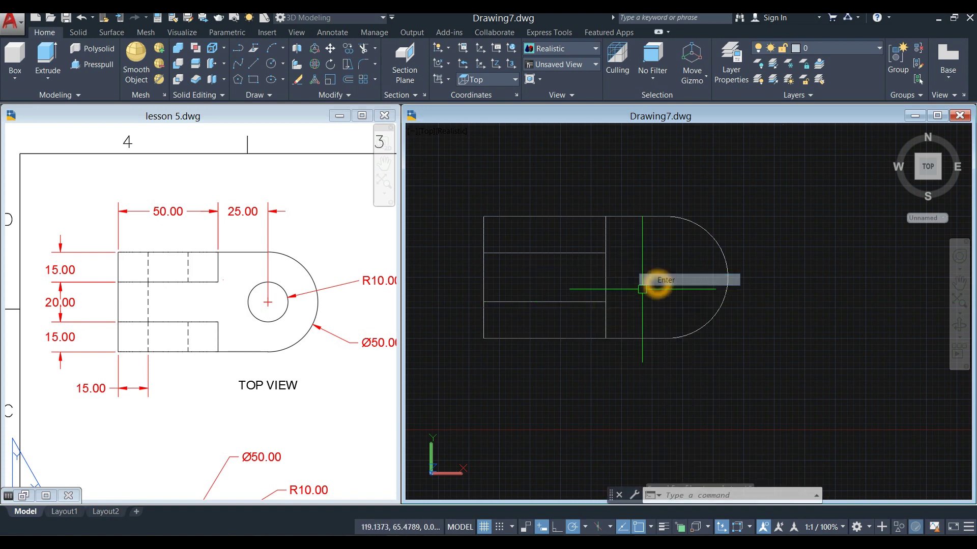
Check that the outer profile selects as one closed polyline and switch the drawing to the SW Isometric view
click(576, 218)
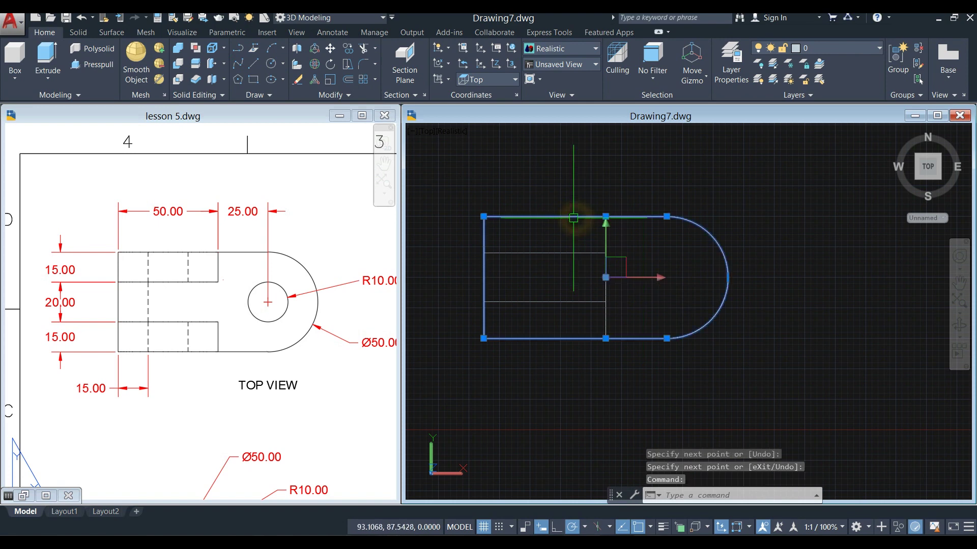
key(Escape)
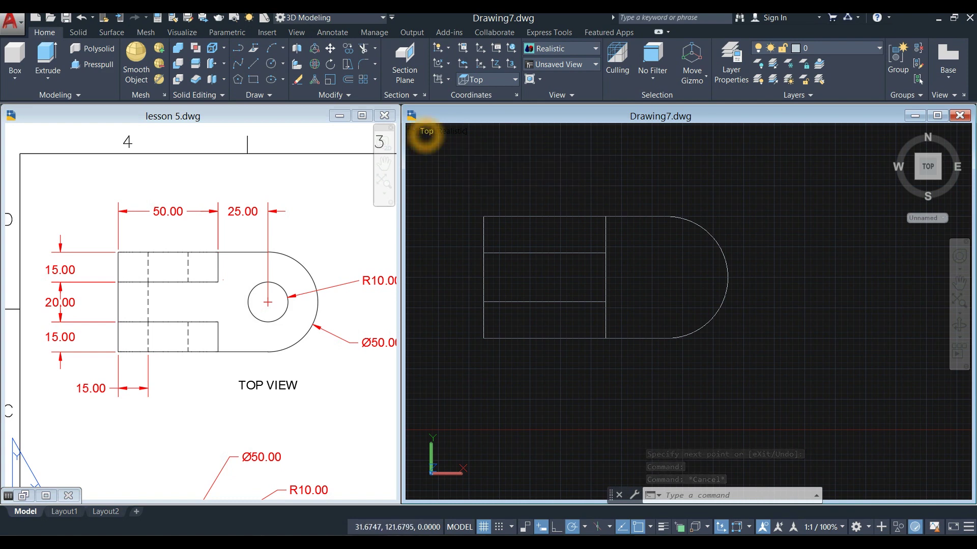
click(426, 130)
click(464, 233)
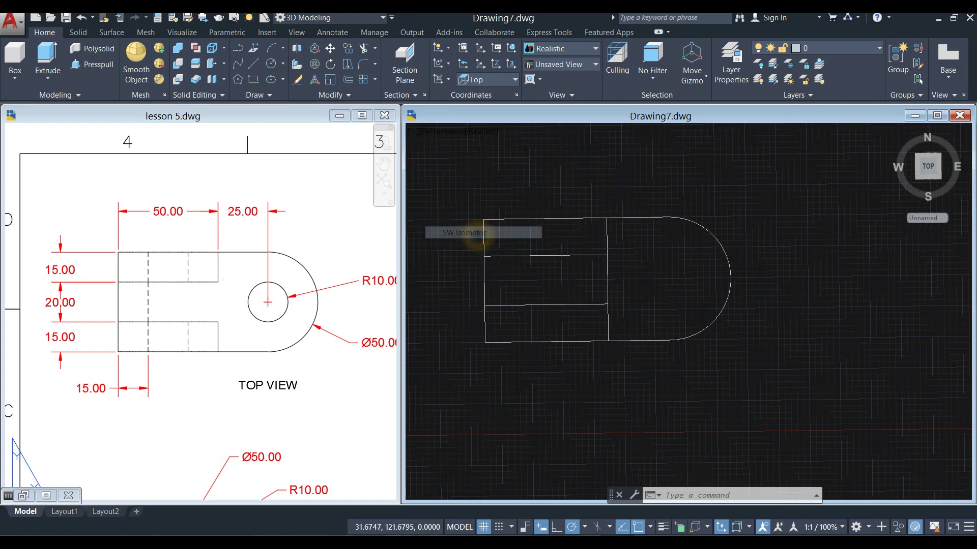
middle_drag(612, 270, 552, 239)
click(689, 279)
click(697, 284)
click(701, 275)
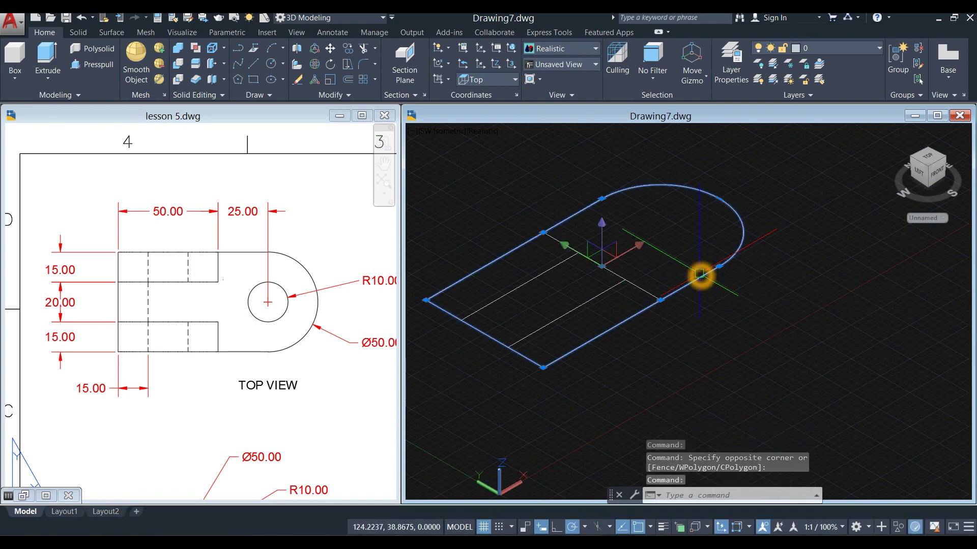
key(Escape)
Examine the front, side and isometric views in lesson 5.dwg for the base plate's thickness and the bracket's overall shape
click(309, 385)
scroll(309, 385, down, 4)
middle_drag(309, 385, 261, 349)
scroll(294, 349, up, 2)
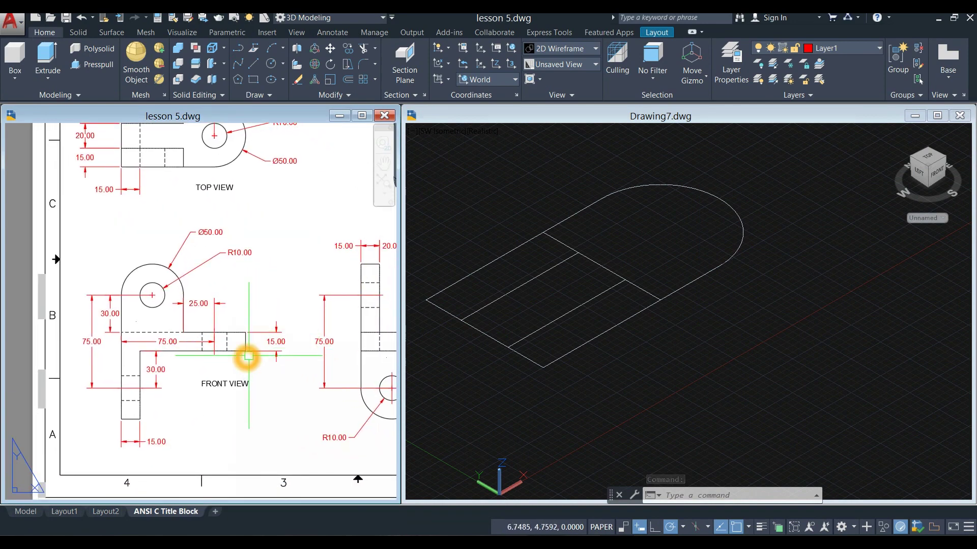
scroll(246, 353, down, 7)
scroll(311, 307, up, 4)
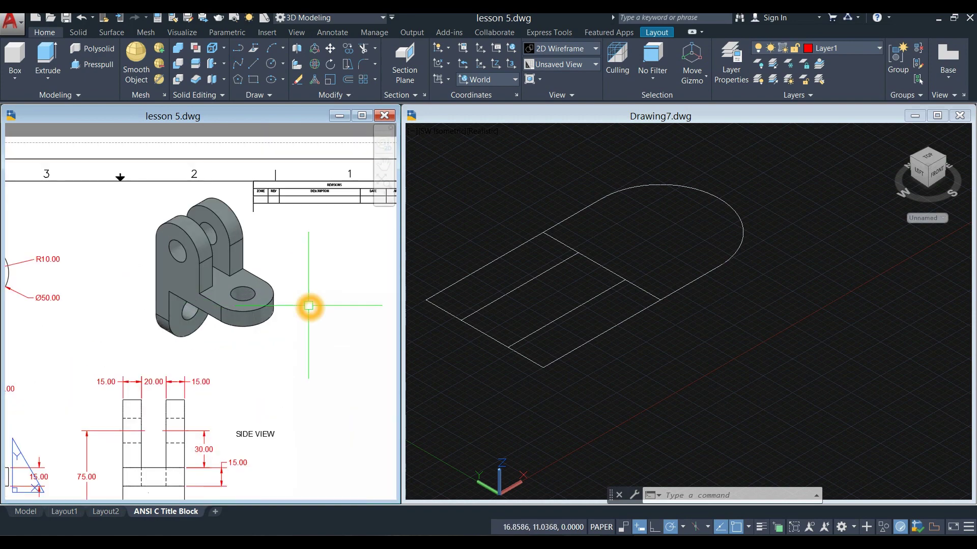
scroll(254, 311, up, 2)
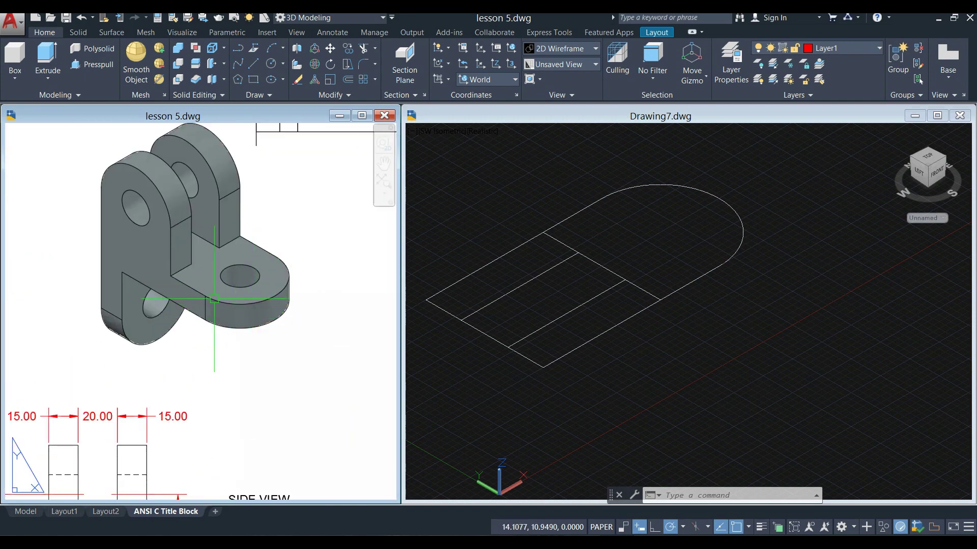
scroll(250, 336, down, 3)
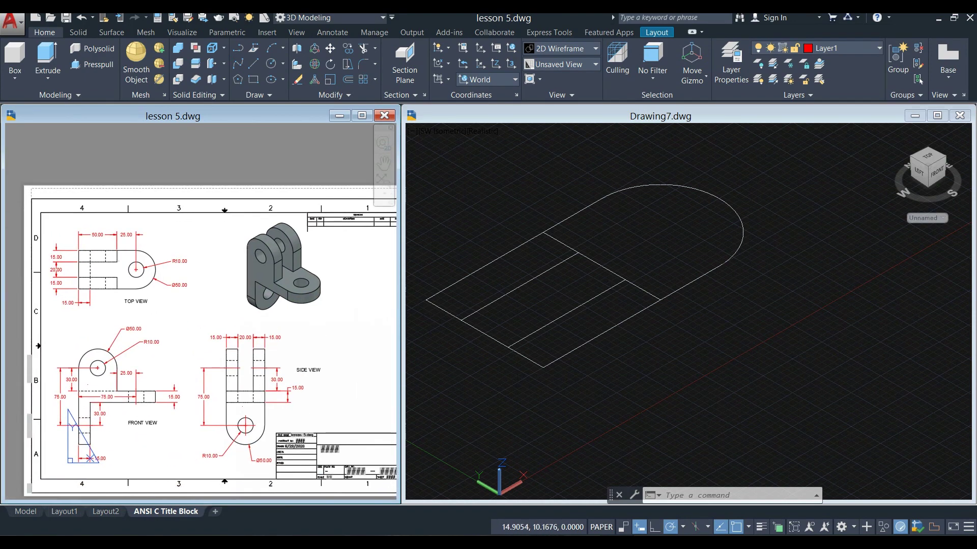
middle_drag(250, 335, 267, 309)
Extrude the closed rounded profile 15 units downward in Drawing7, keeping the slot lines on its upper face
click(630, 376)
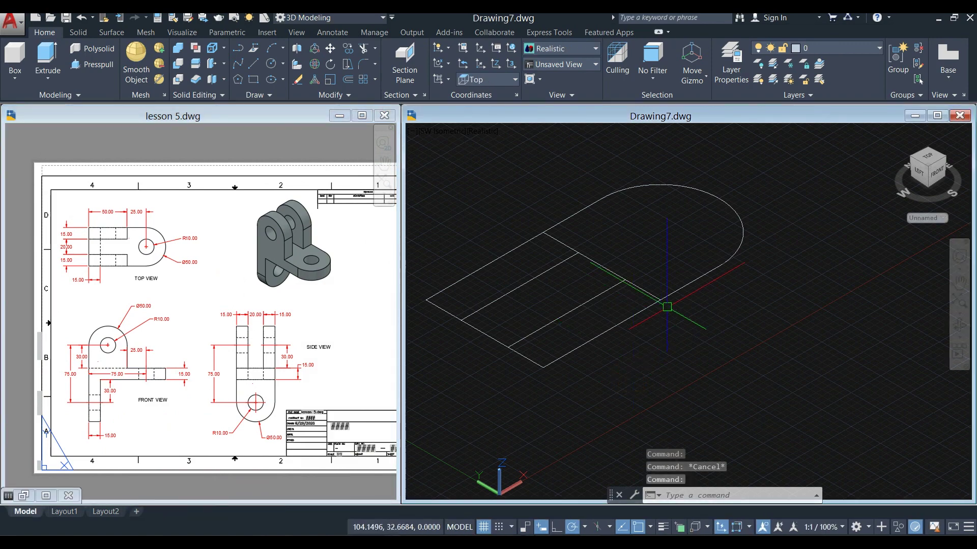
click(673, 295)
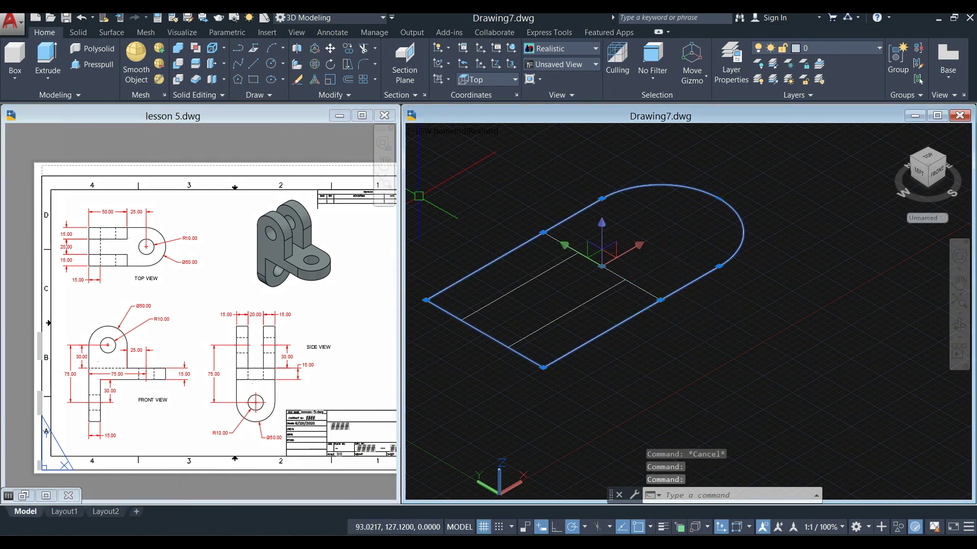
click(48, 60)
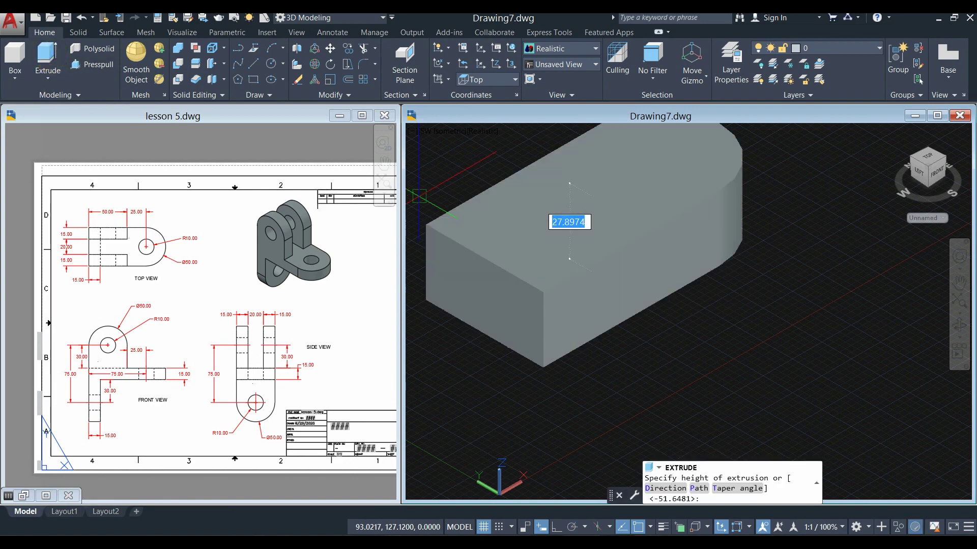
click(706, 334)
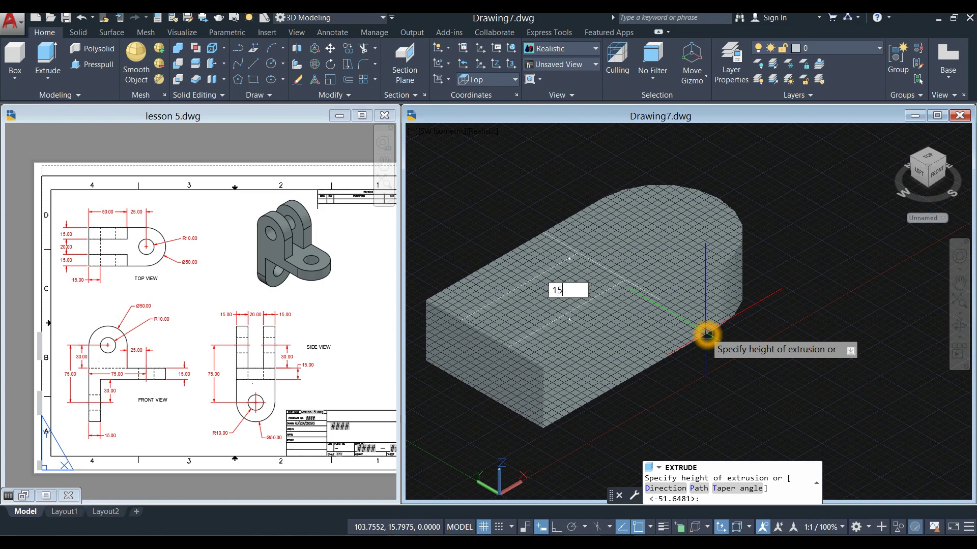
key(Return)
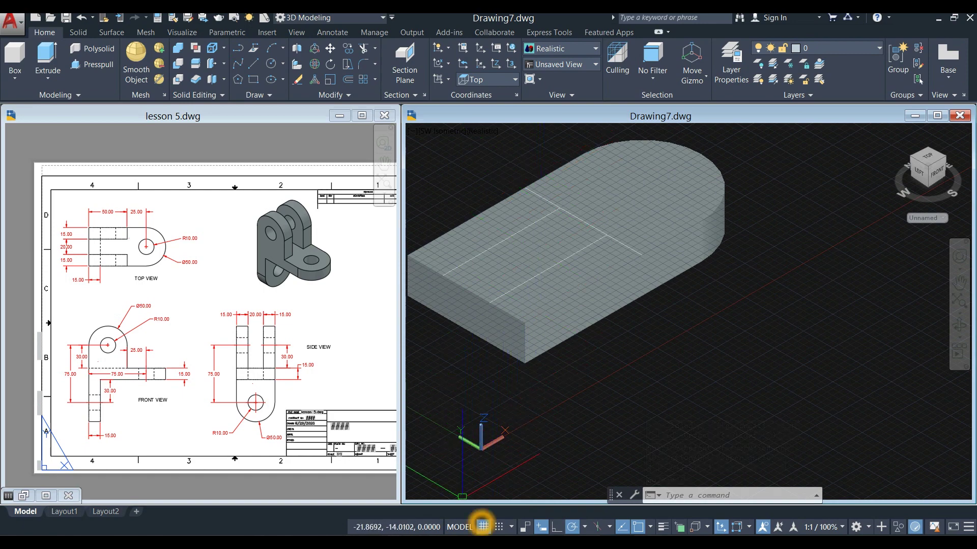
Turn off the drawing grid and orbit to a view of the plate from its front side
click(483, 526)
scroll(524, 336, down, 3)
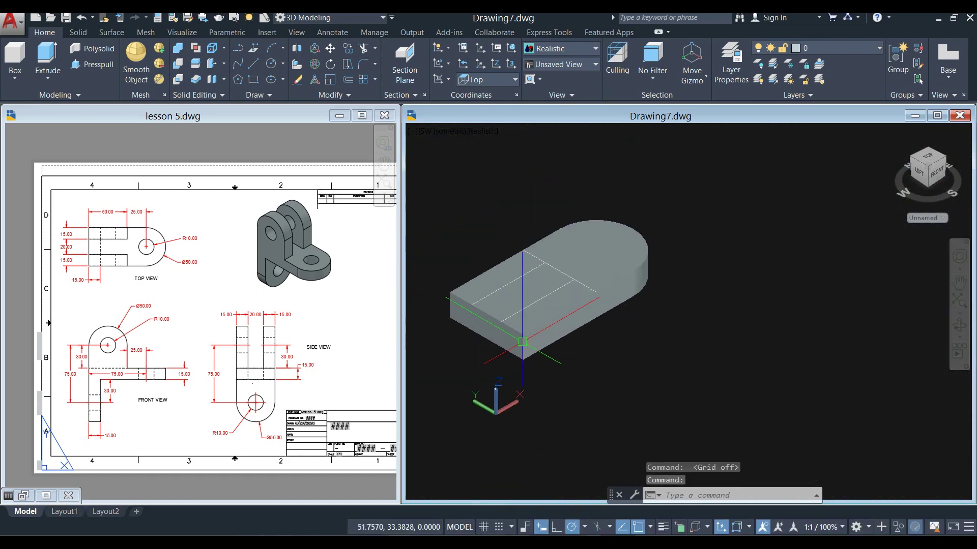
shift+middle_drag(534, 349, 571, 343)
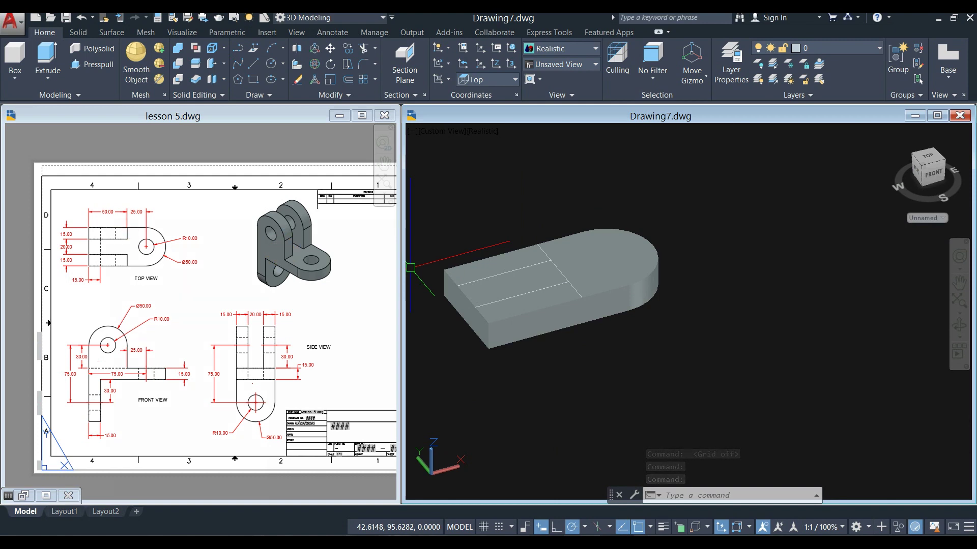
Examine the top and front views in lesson 5.dwg for the position and height of the upright lugs
click(182, 234)
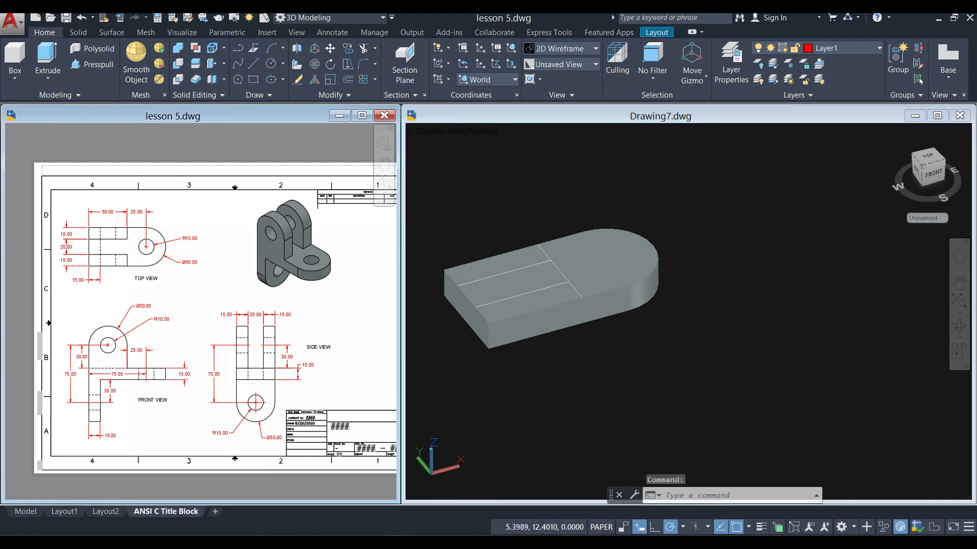
scroll(73, 211, up, 2)
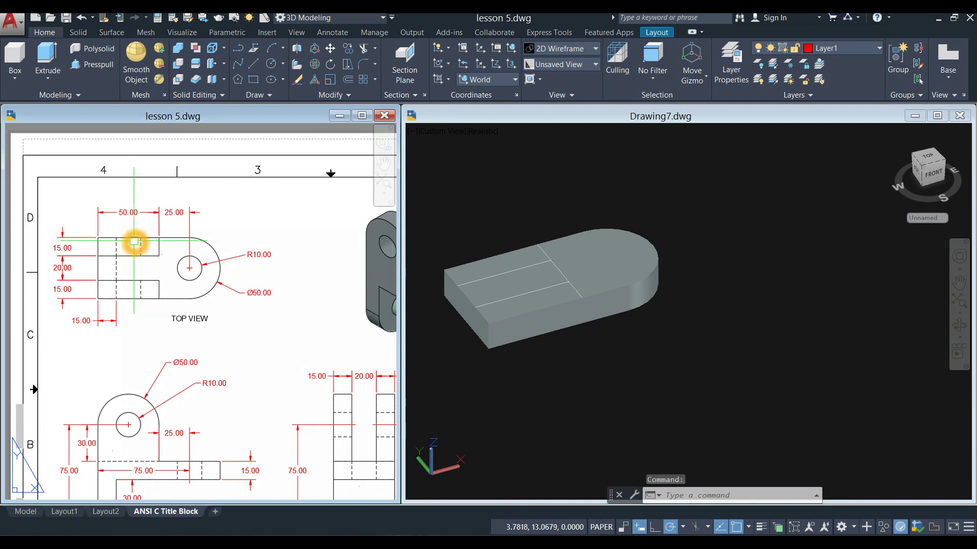
click(590, 355)
middle_drag(590, 355, 619, 344)
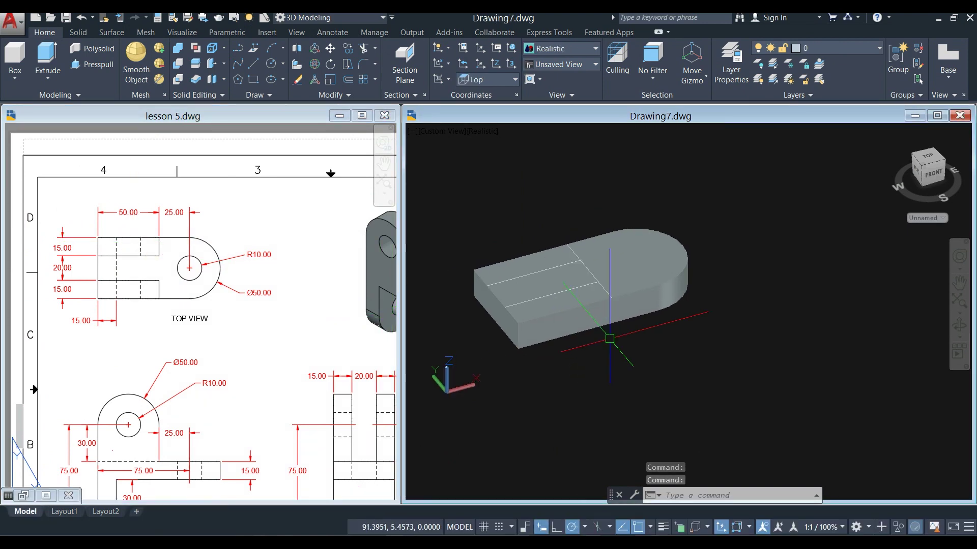
click(240, 399)
middle_drag(240, 398, 192, 290)
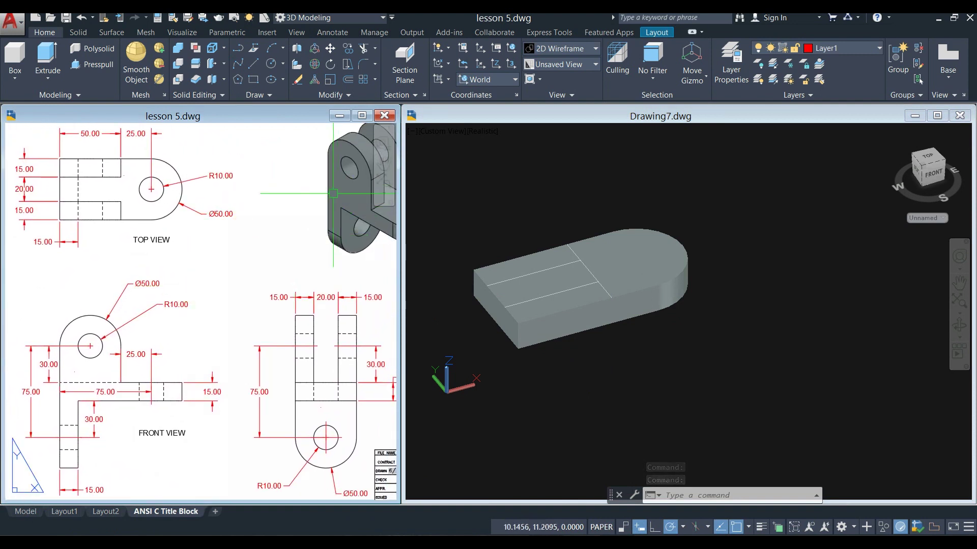
middle_drag(269, 263, 342, 212)
click(235, 335)
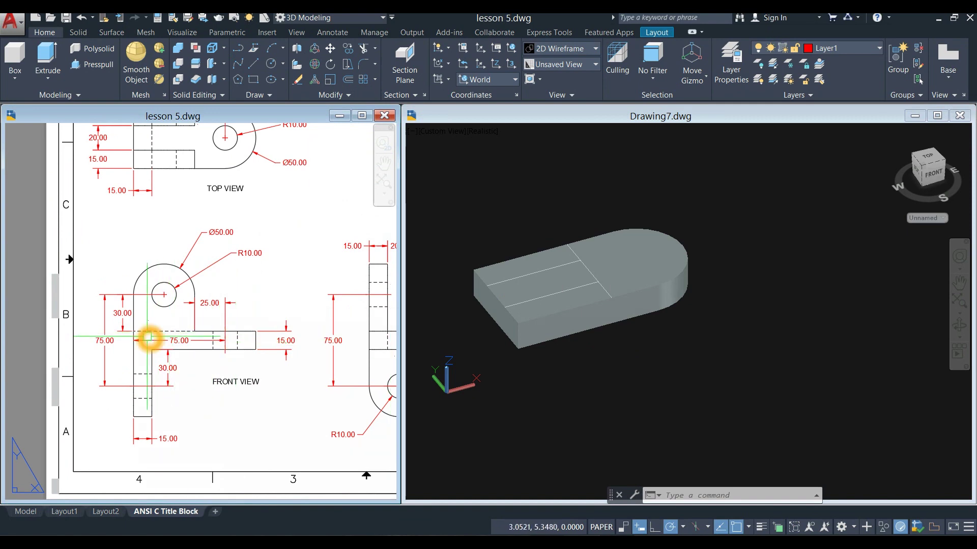
click(523, 384)
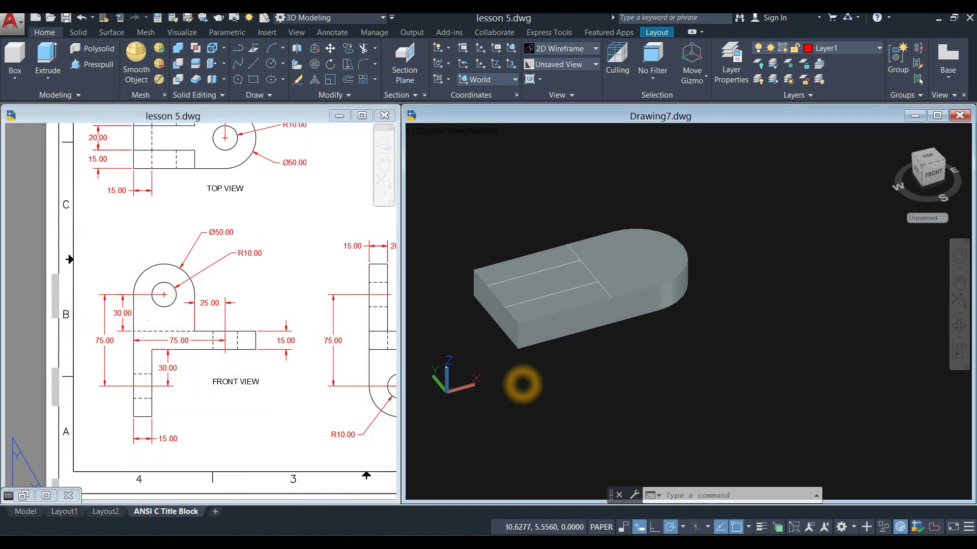
Presspull the front 15-unit-wide strip on the plate's upper face upward by 30 units
mouse_move(570, 316)
shift+middle_down()
mouse_move(589, 284)
mouse_move(475, 309)
mouse_move(589, 284)
mouse_move(508, 351)
shift+middle_up()
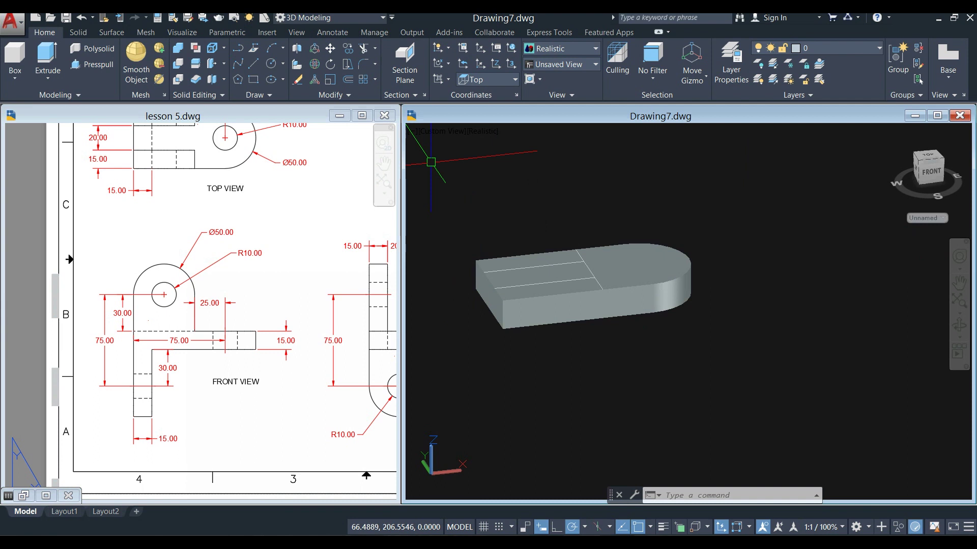
click(94, 65)
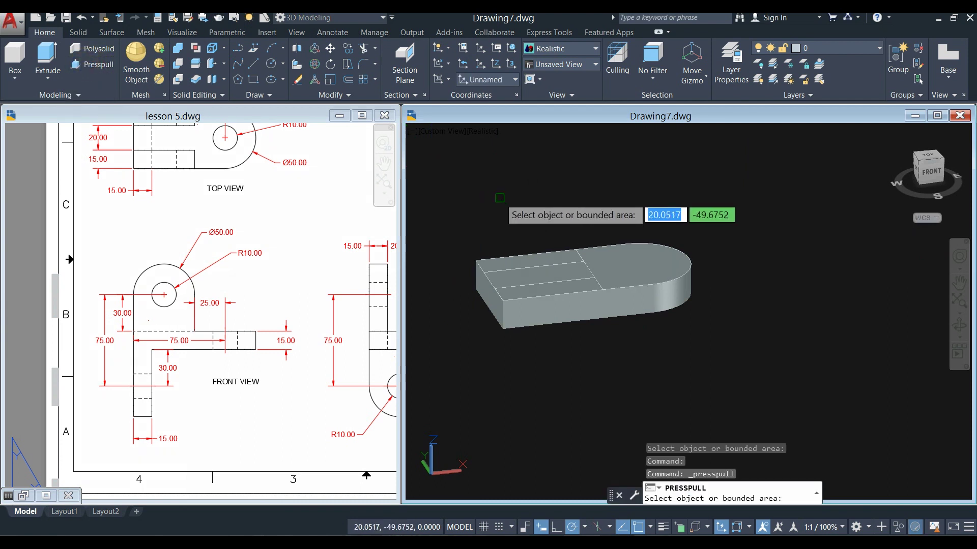
scroll(568, 279, up, 2)
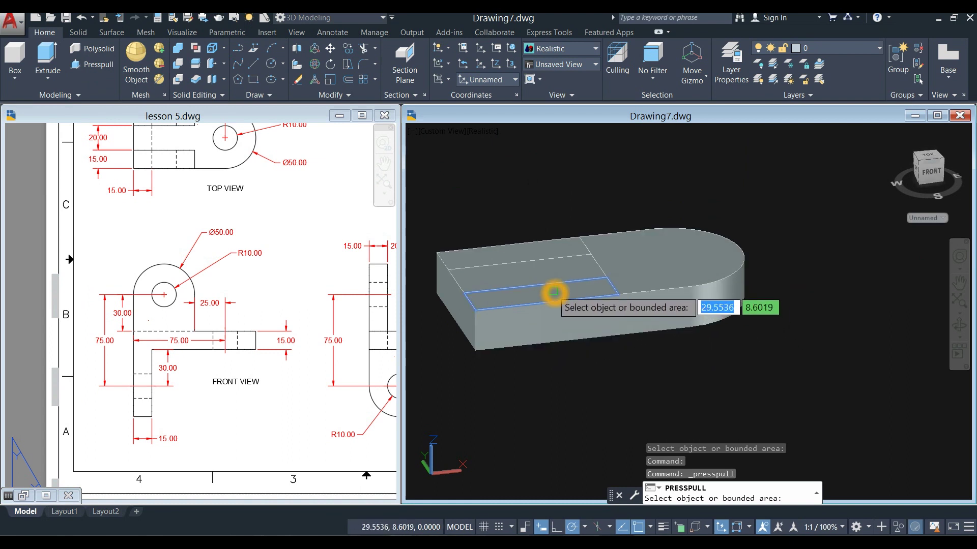
click(554, 292)
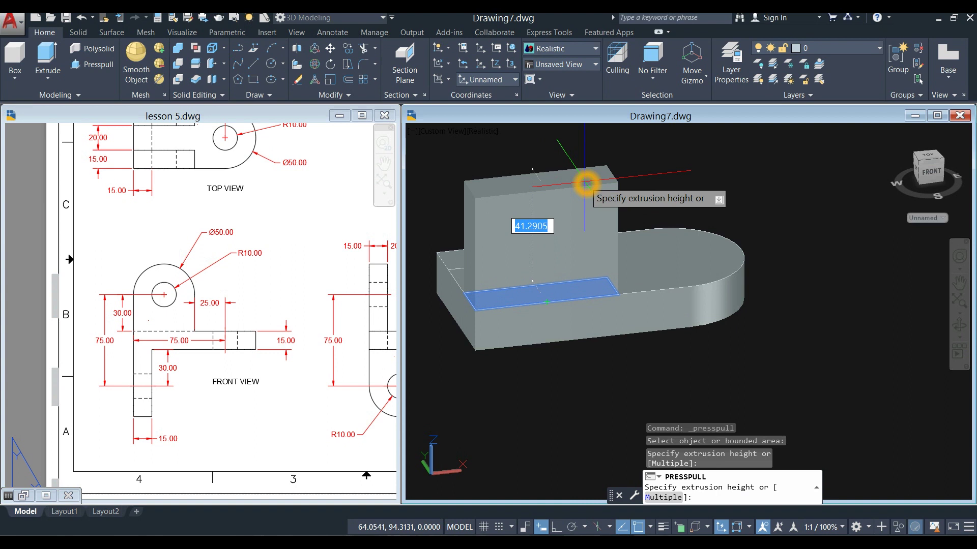
text(30)
key(Return)
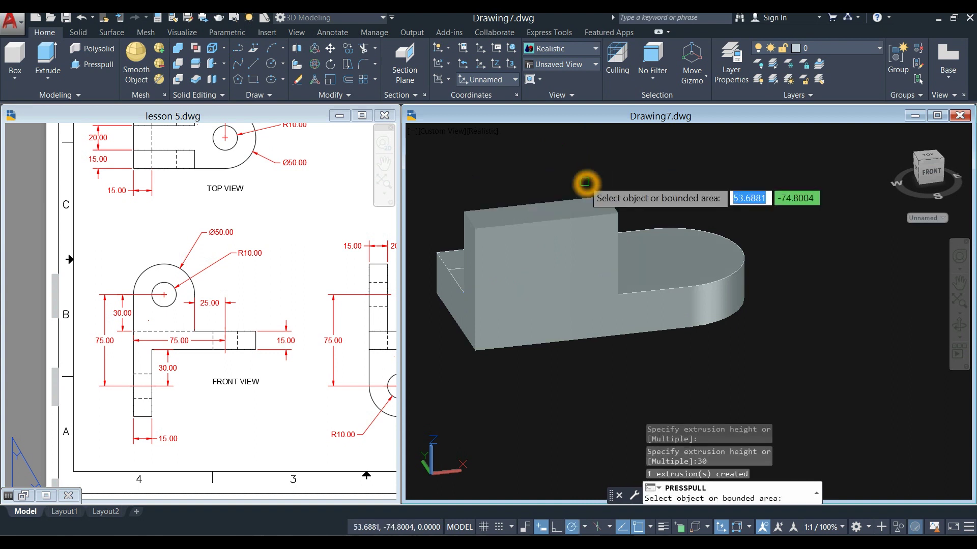
Presspull the rear strip on the plate's upper face upward by 30 units and end the command
shift+middle_drag(752, 214, 590, 249)
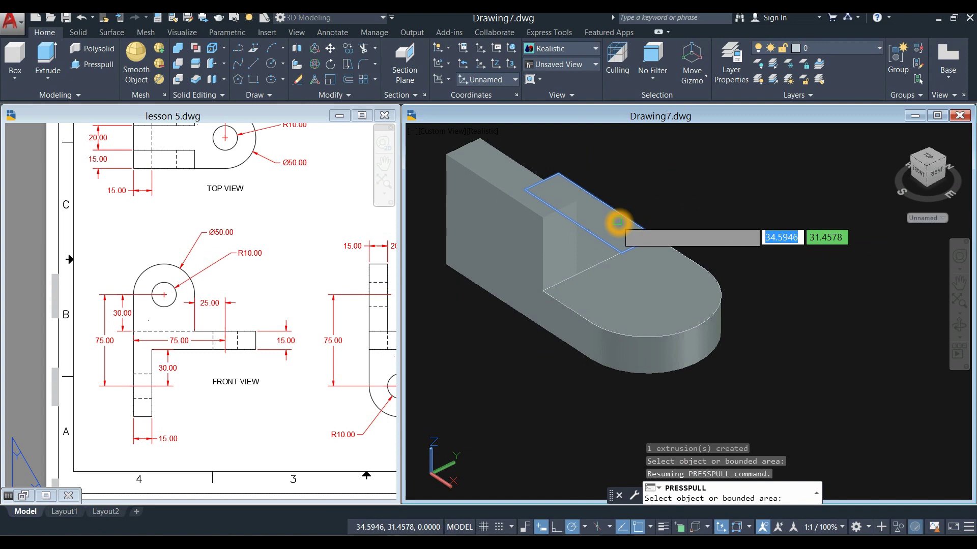
click(618, 222)
shift+middle_drag(625, 185, 615, 180)
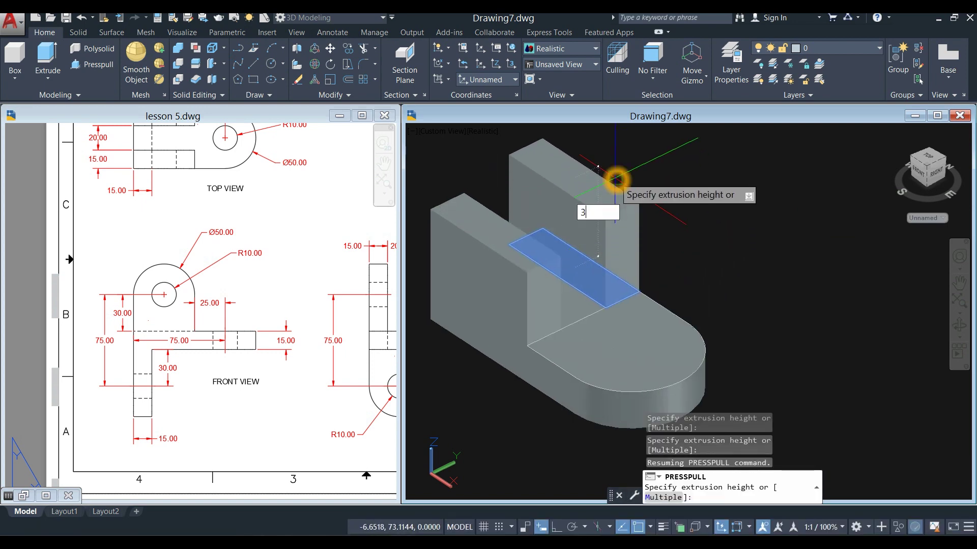
text(30)
key(Return)
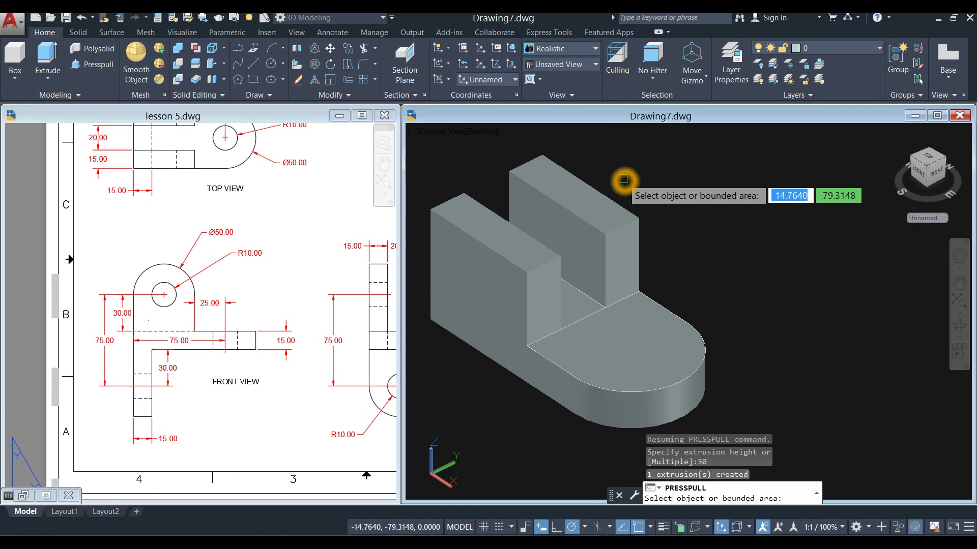
key(Return)
Draw a 50-unit line across the plate's underside, parallel to the straight end edge and 15 units in from it
mouse_move(626, 276)
shift+middle_down()
mouse_move(639, 299)
mouse_move(584, 298)
mouse_move(709, 245)
mouse_move(660, 247)
mouse_move(649, 223)
mouse_move(663, 252)
mouse_move(594, 312)
mouse_move(664, 251)
mouse_move(641, 285)
shift+middle_up()
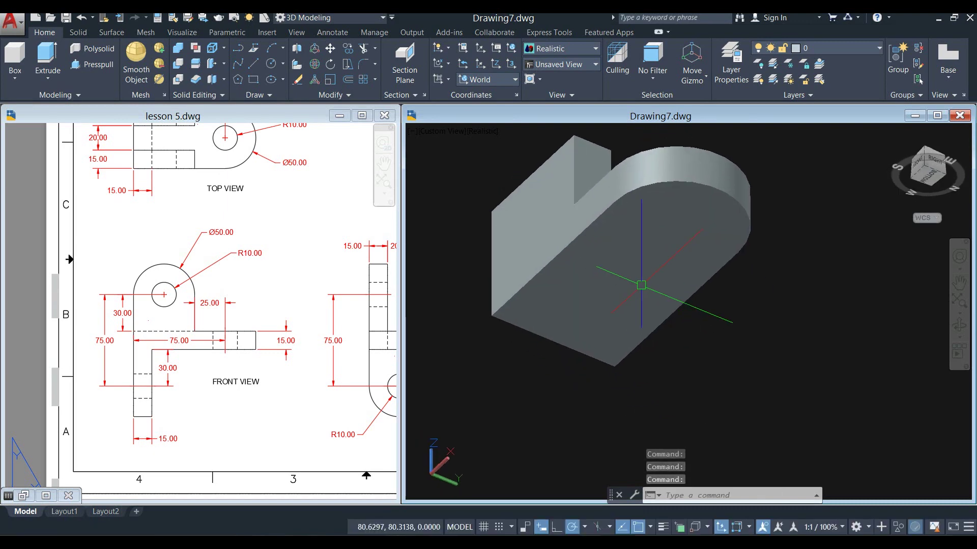
click(252, 65)
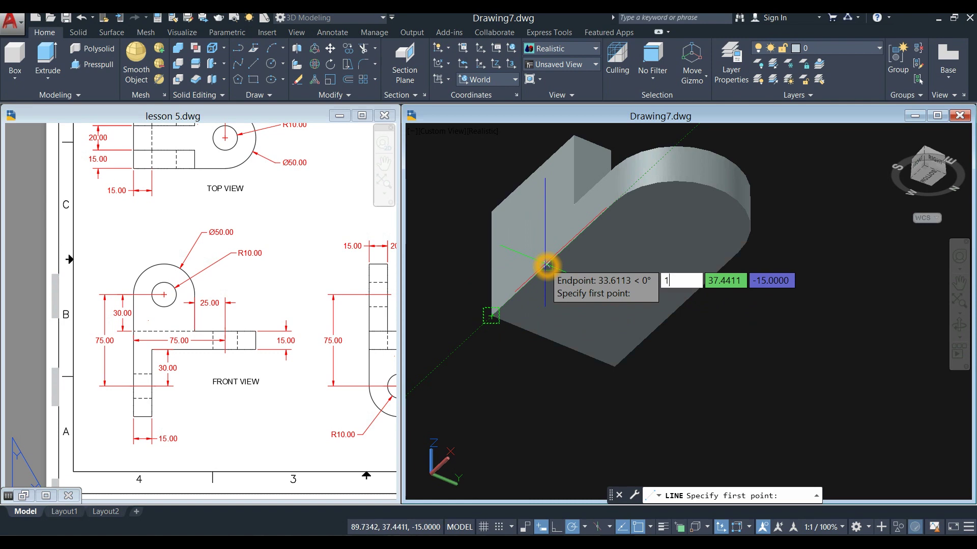
key(Return)
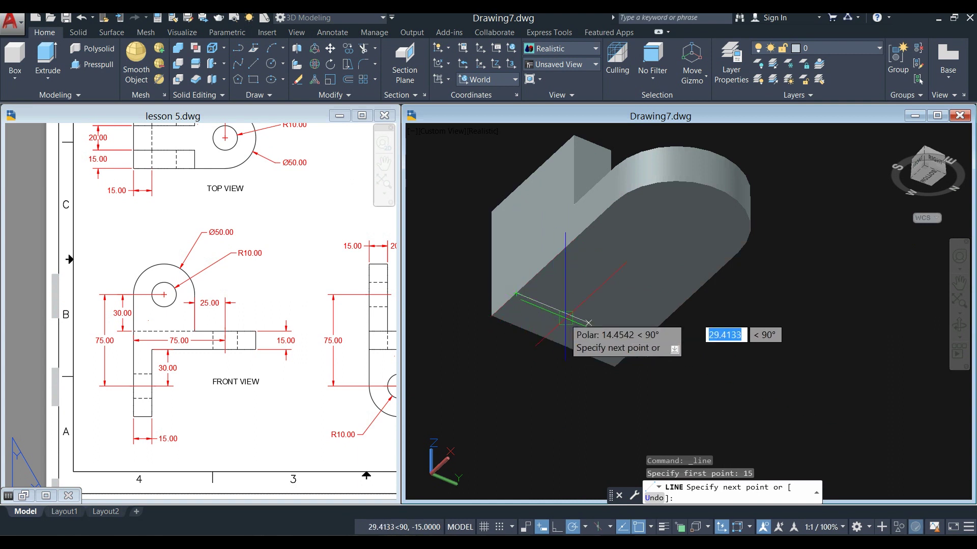
click(640, 347)
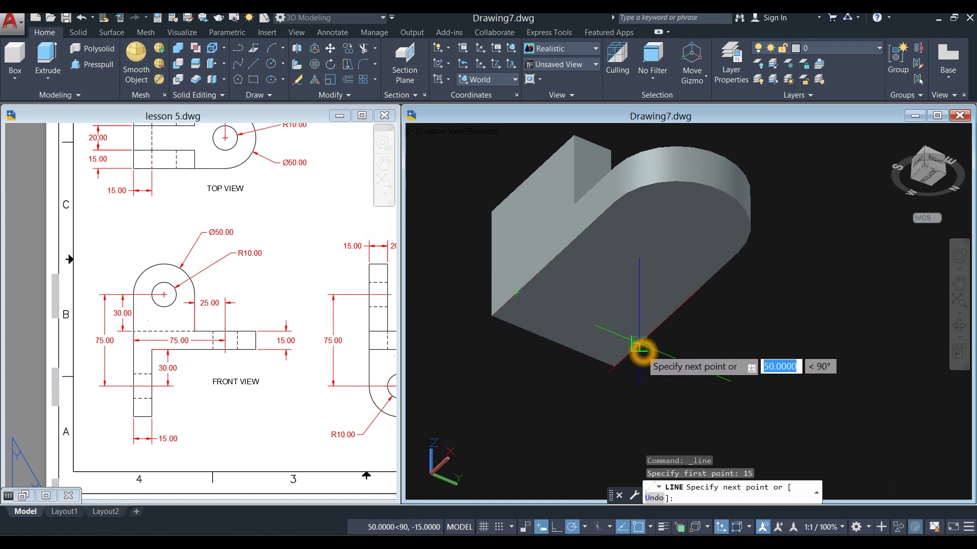
click(640, 347)
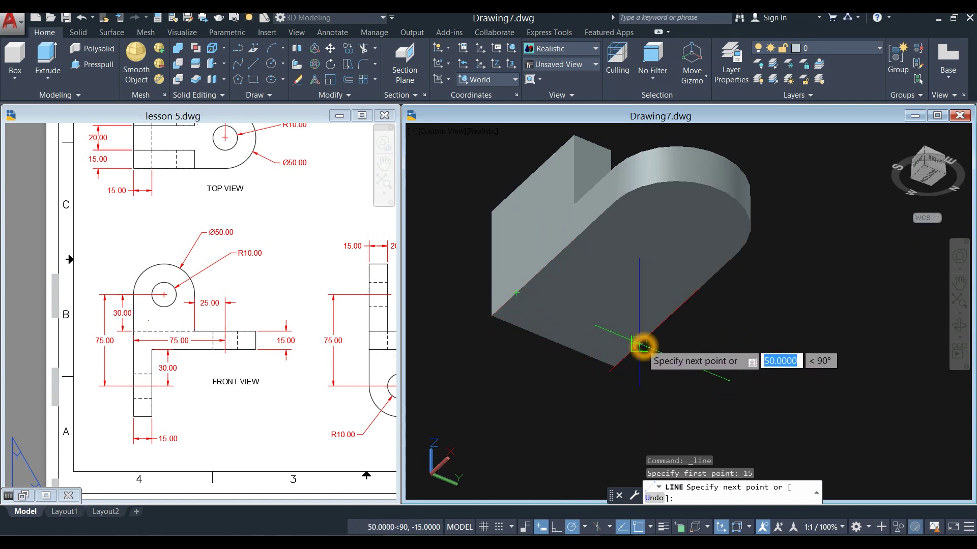
right_click(648, 345)
key(Escape)
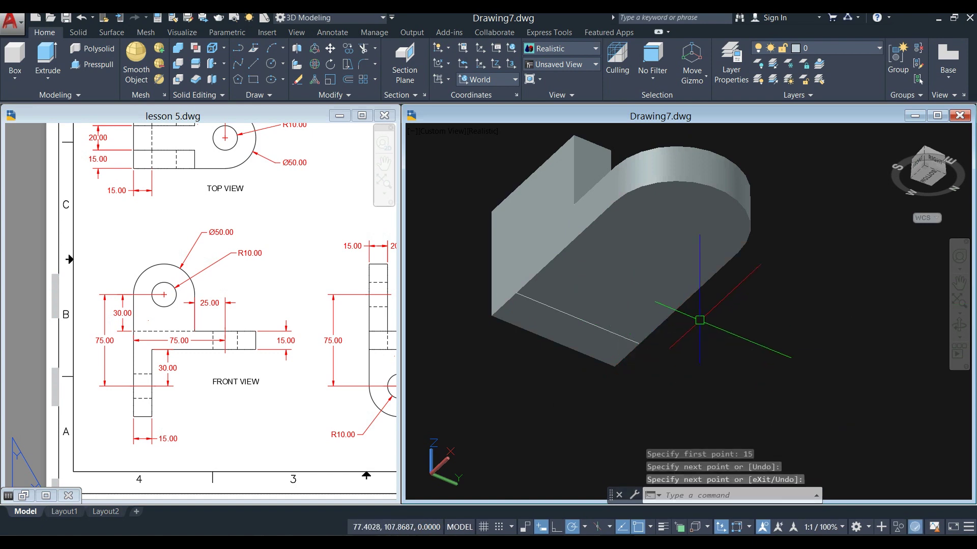
Presspull the 15-unit-wide strip at the straight end of the plate's underside downward by 30 units to form the lower leg
shift+middle_drag(651, 346, 676, 305)
shift+middle_drag(635, 228, 731, 281)
key(Escape)
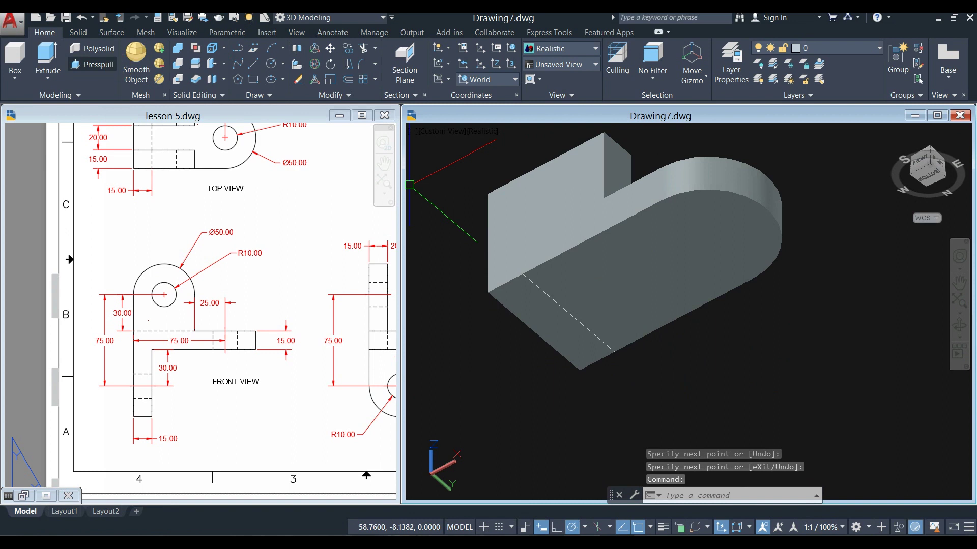
click(106, 66)
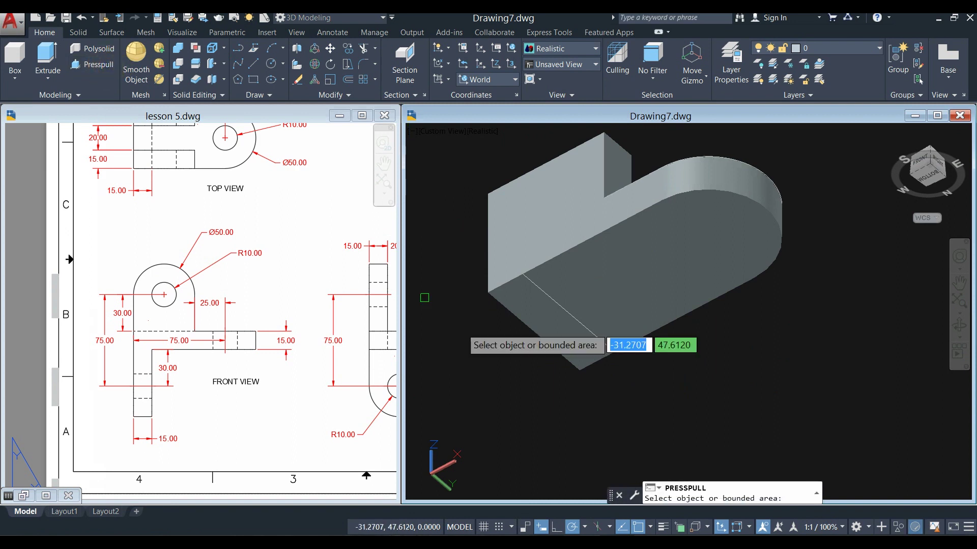
click(553, 327)
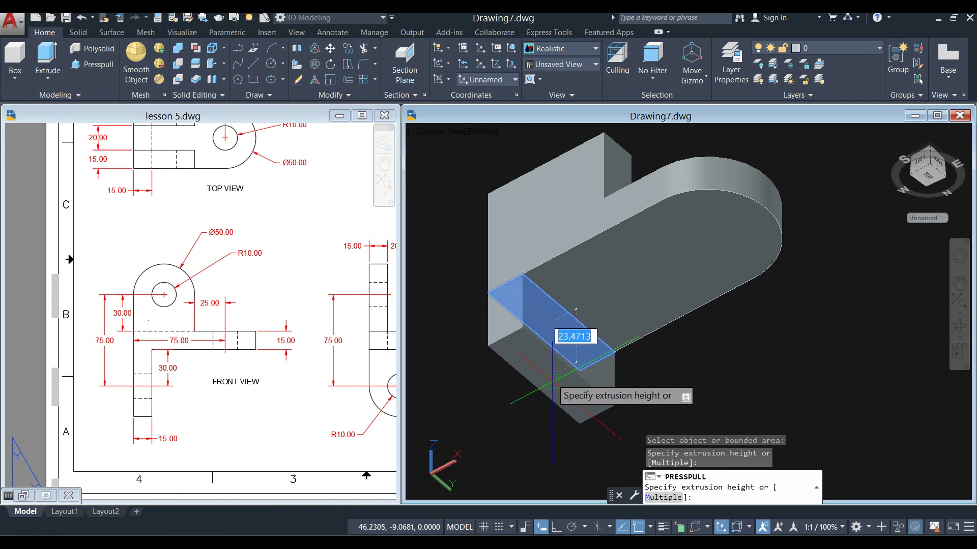
click(567, 388)
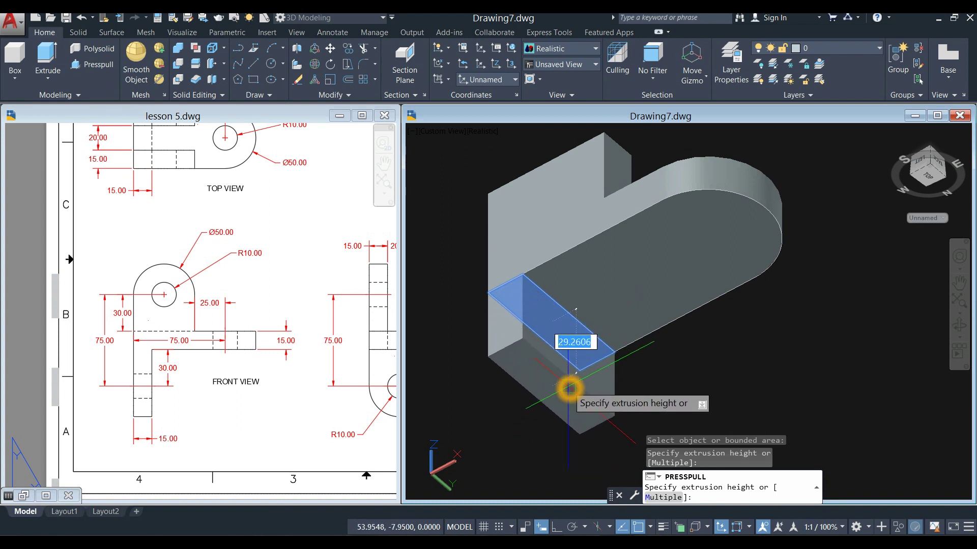
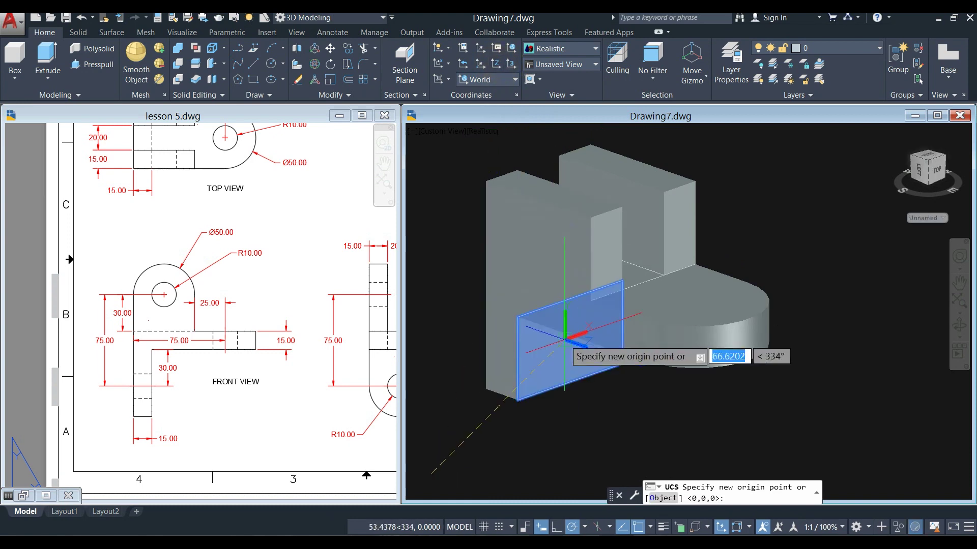
Define a Z-axis vector UCS beside the model with Z running along the plate's length, perpendicular to the lower leg's inner face
scroll(557, 372, down, 3)
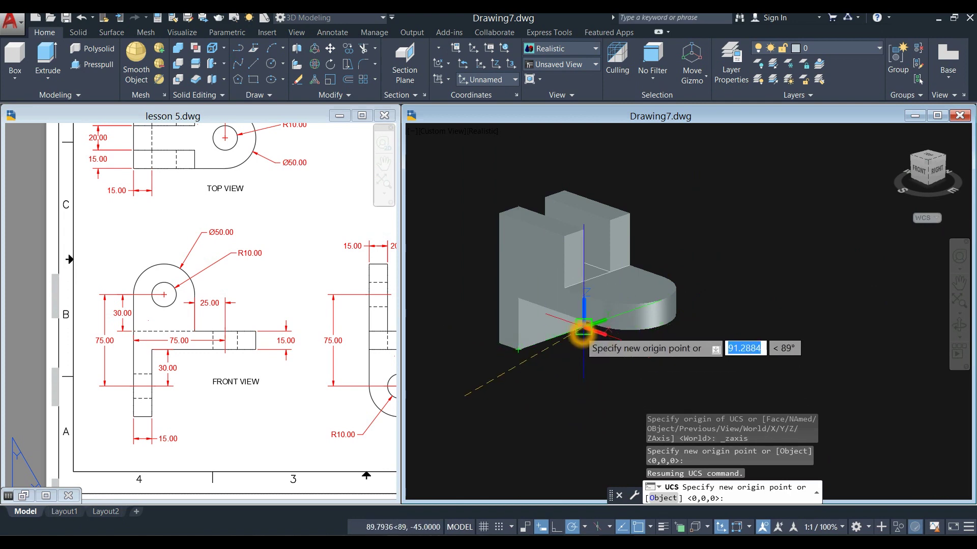
click(496, 395)
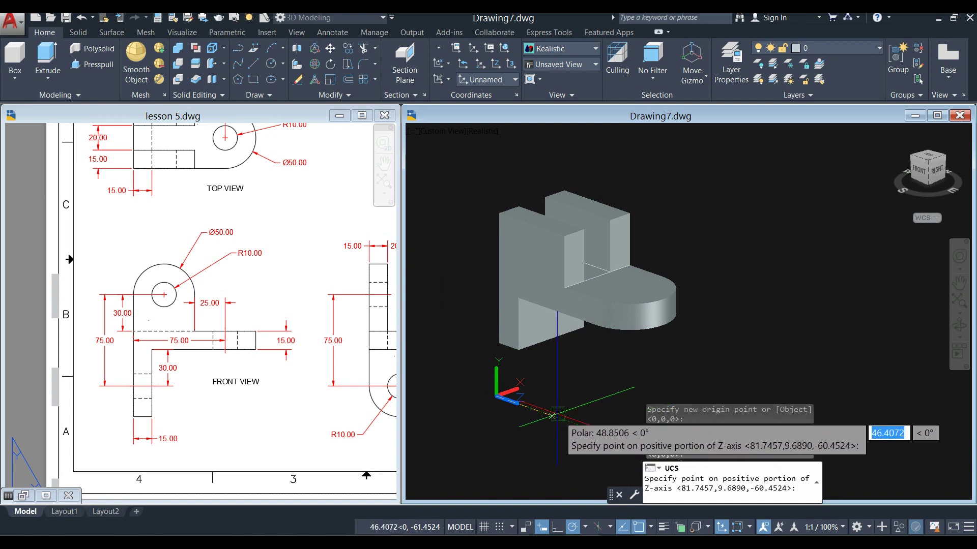
click(588, 430)
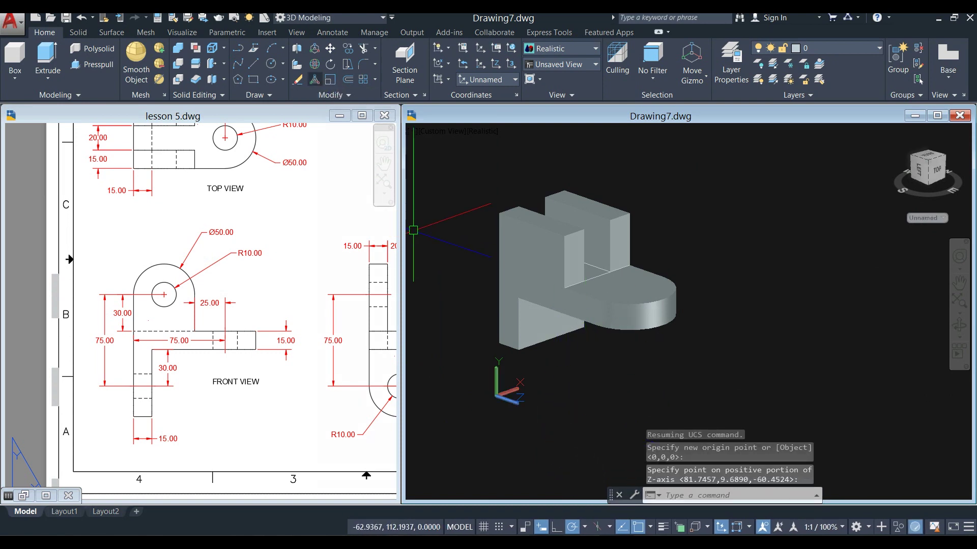
Draw a circle of radius 25 centred on the midpoint of the lower leg's bottom inner edge, and erase it
click(273, 63)
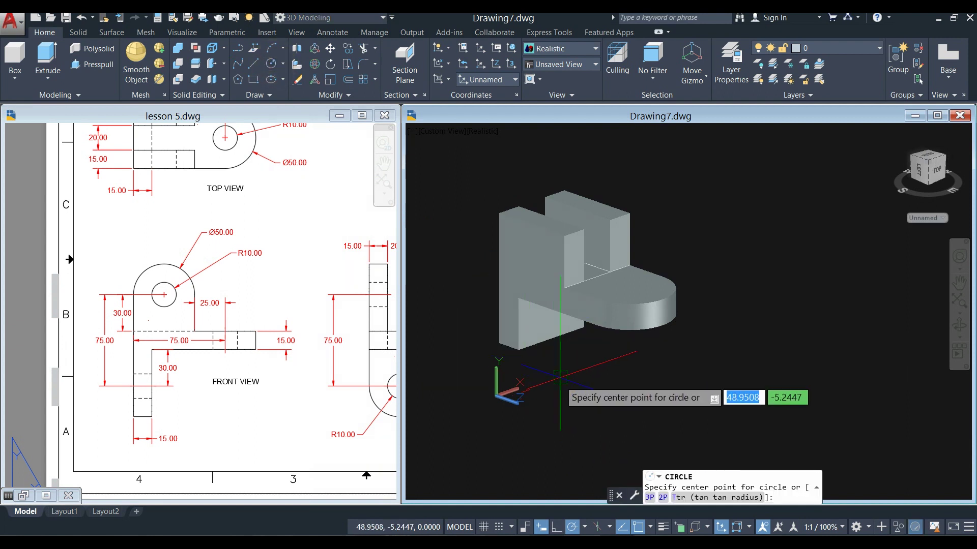
click(551, 341)
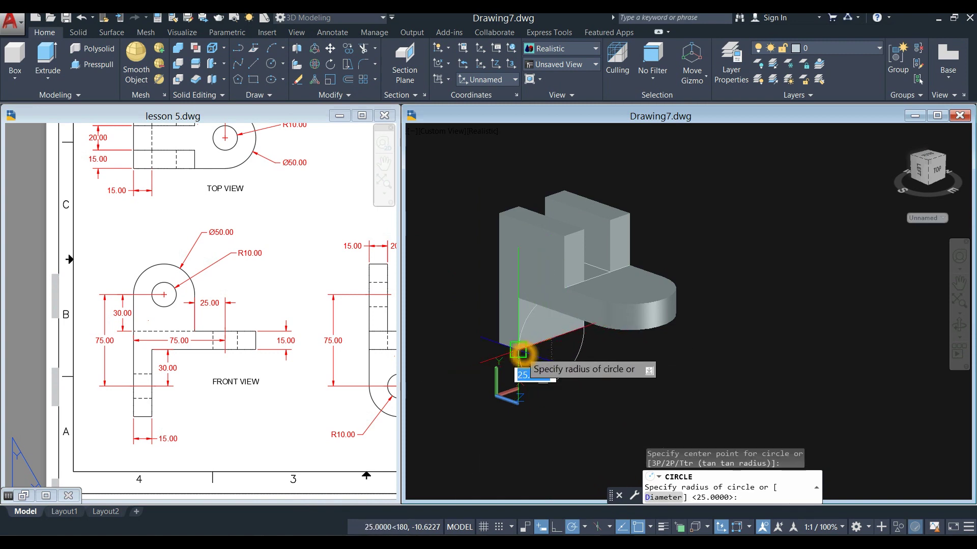
click(519, 350)
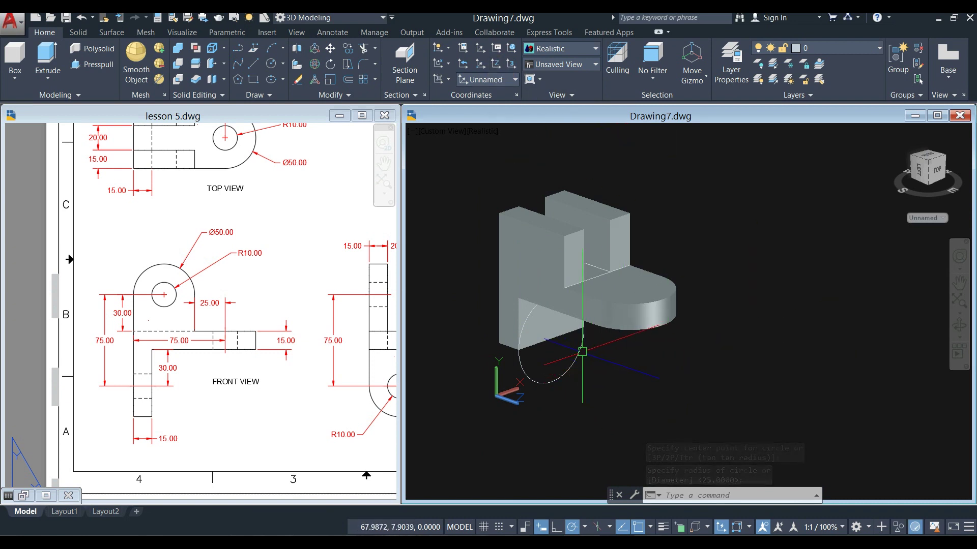
click(582, 354)
key(Delete)
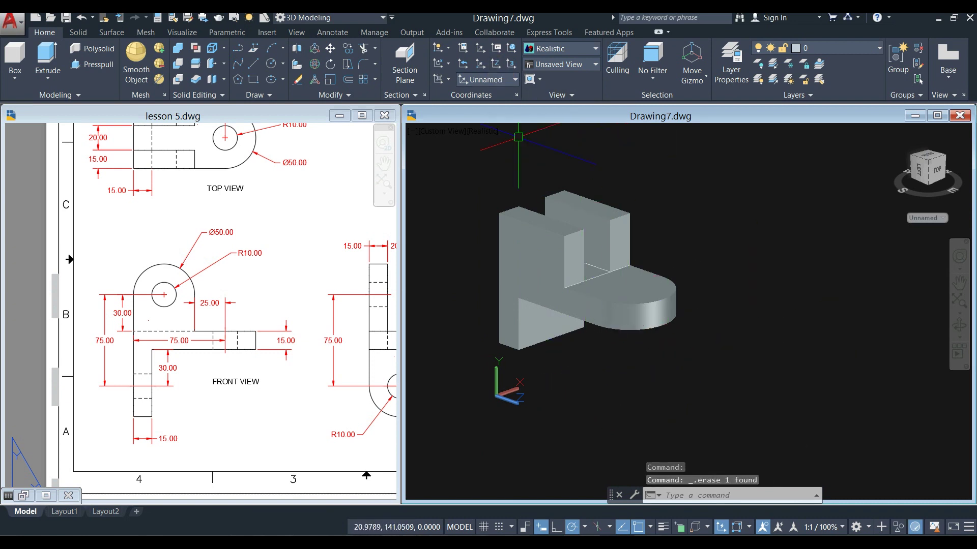
Redefine the UCS by Z-axis vector with Z running across the plate's width, parallel to the lower leg's inner face
click(496, 64)
click(447, 424)
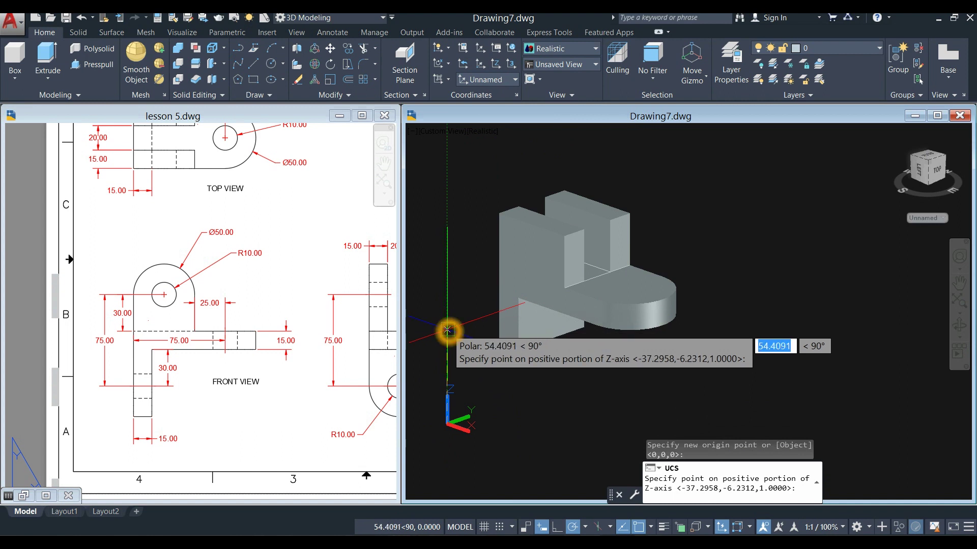
click(428, 430)
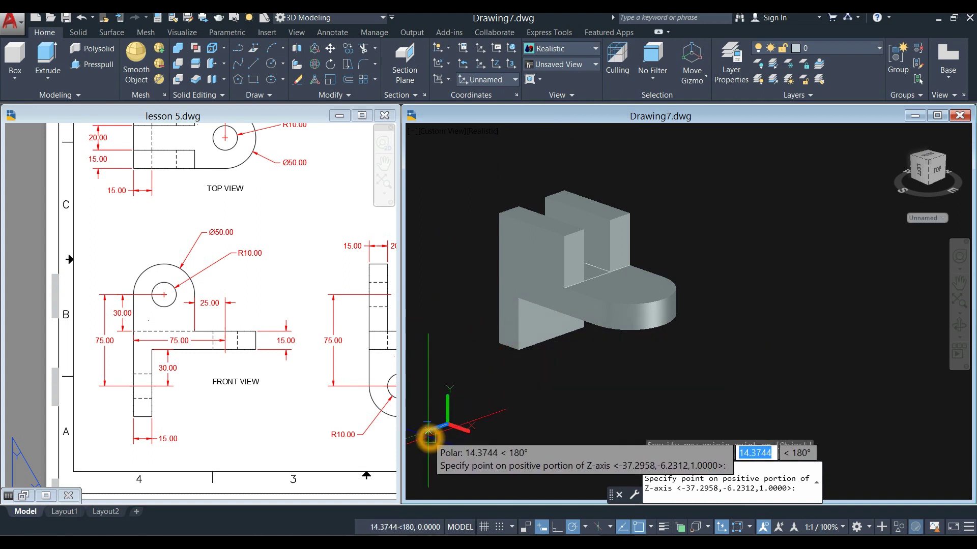
middle_drag(430, 431, 442, 422)
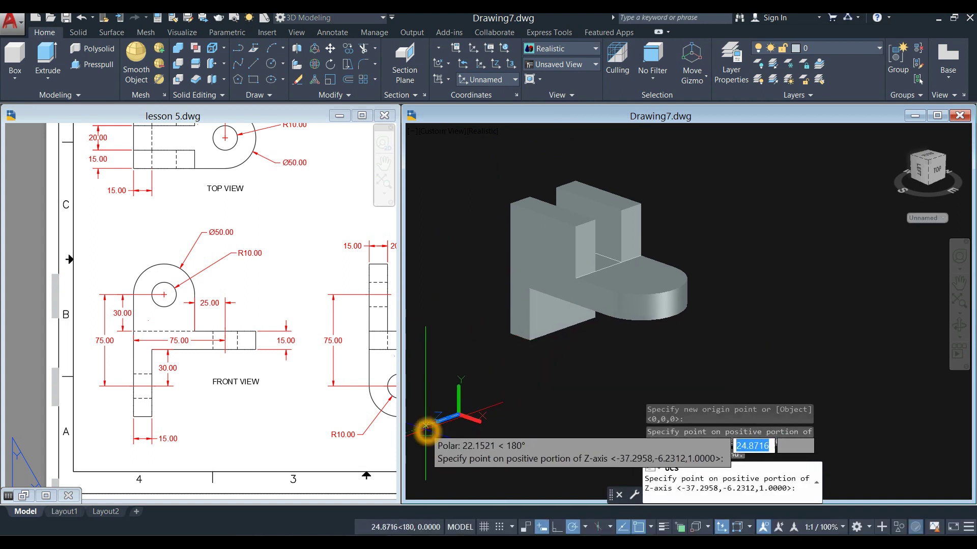
click(494, 427)
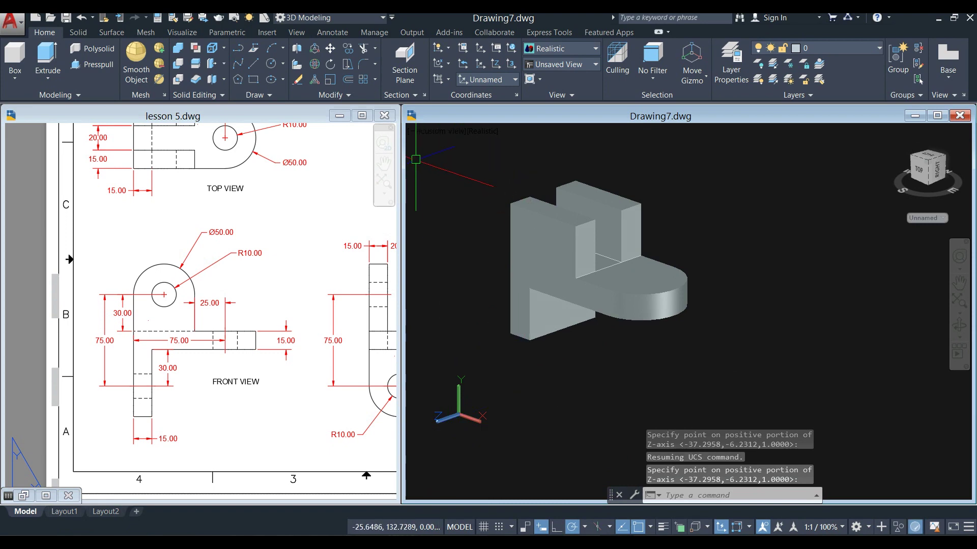
Cancel the pending circle and turn off Dynamic UCS
click(271, 63)
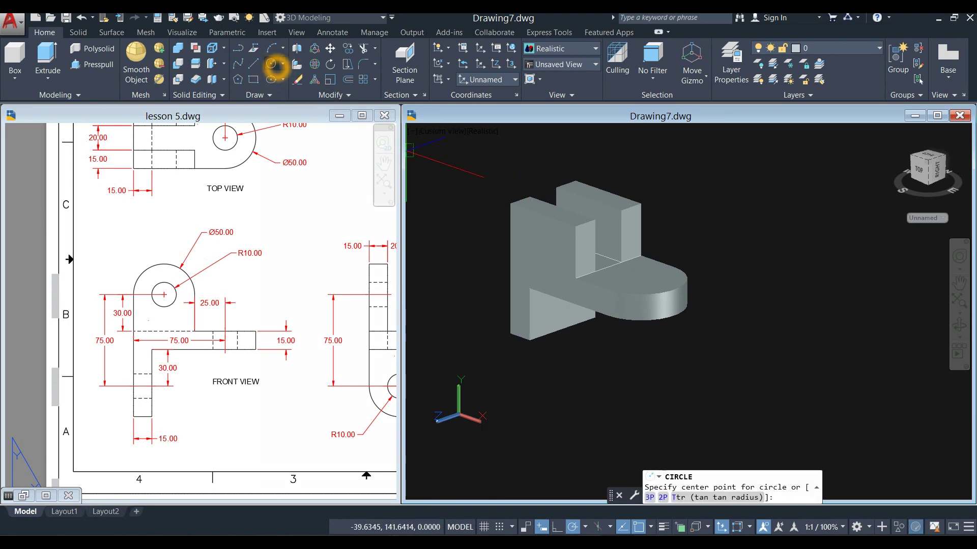
key(Escape)
click(722, 526)
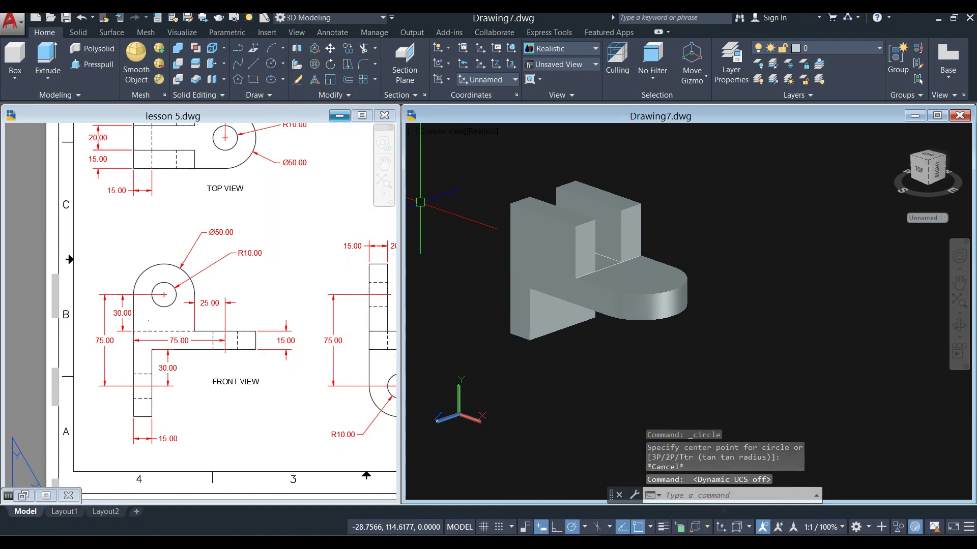
Draw a circle of about 41.56 radius in the current UCS plane, centred on the midpoint of the leg's bottom inner edge
click(271, 64)
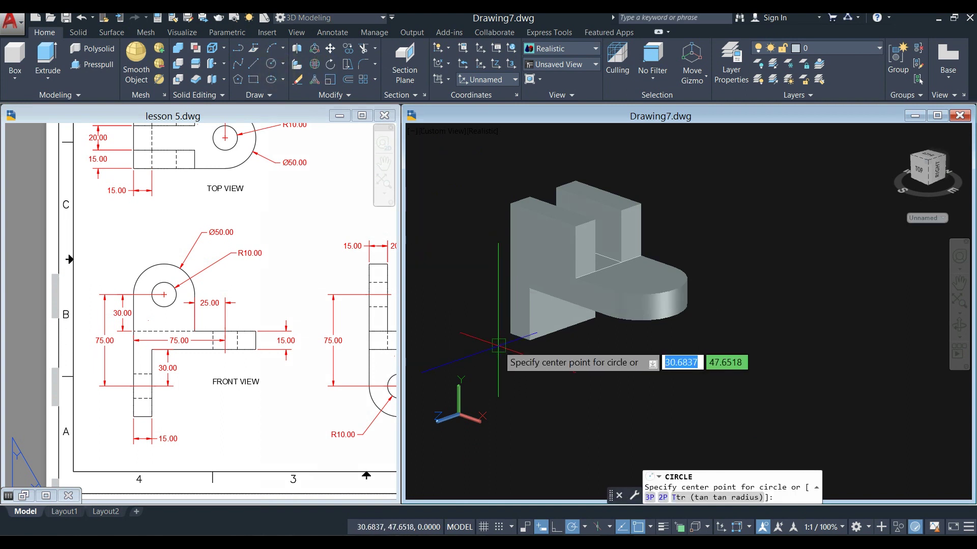
click(562, 332)
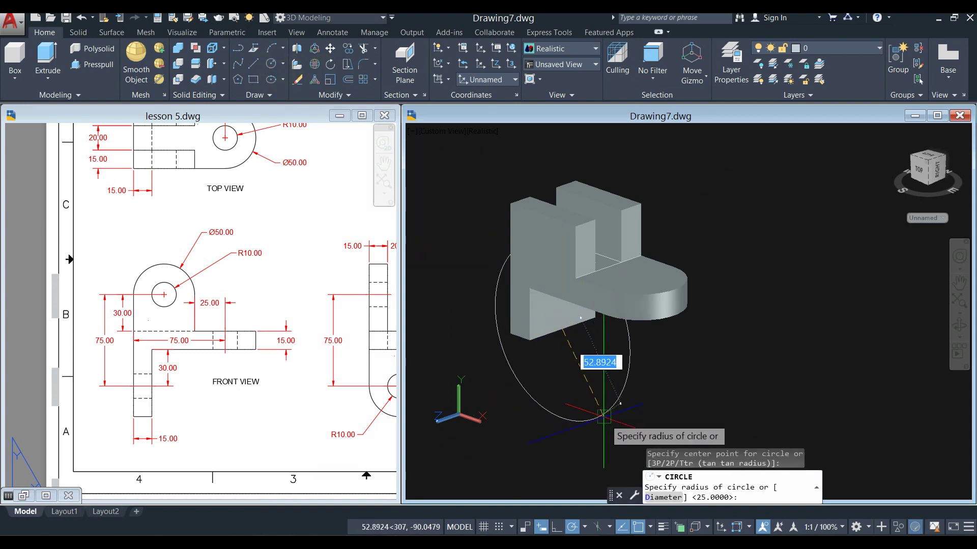
click(580, 396)
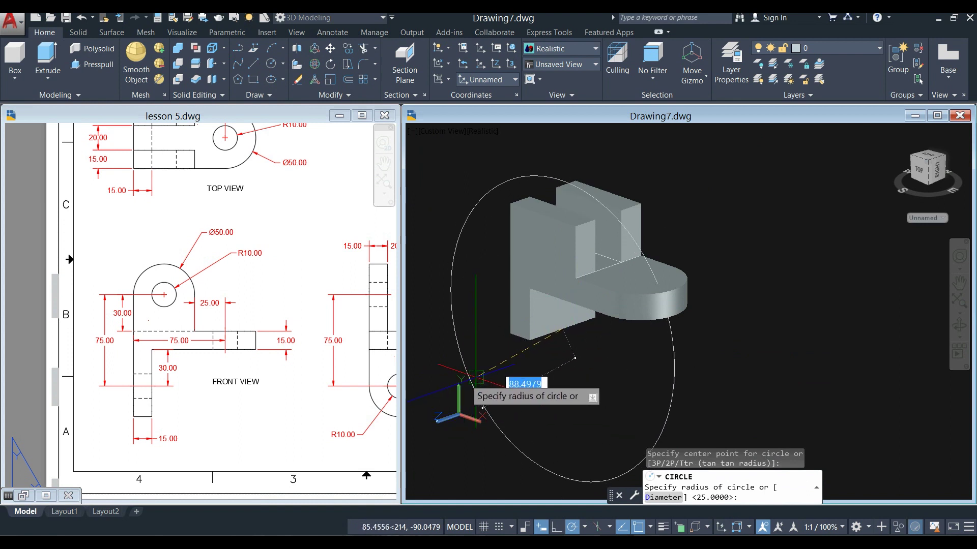
click(569, 405)
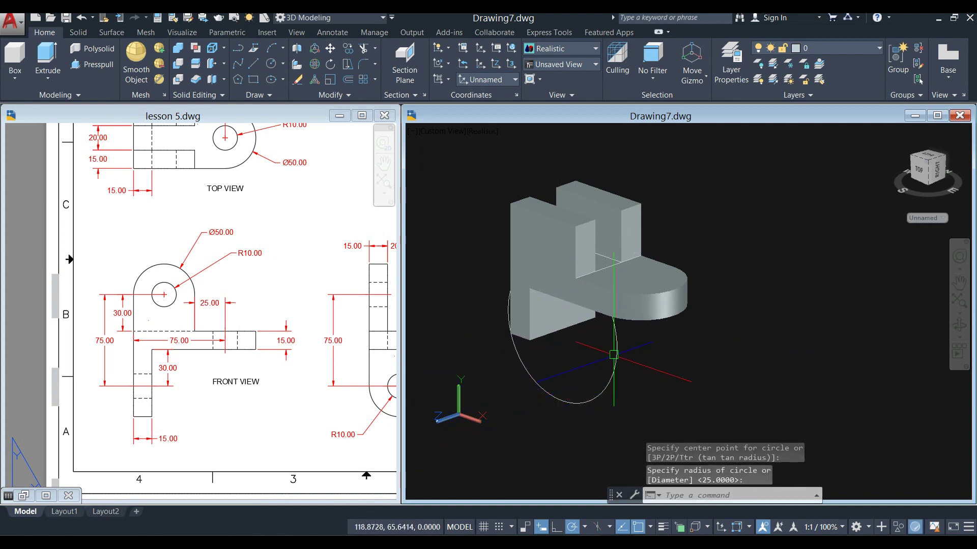
click(614, 356)
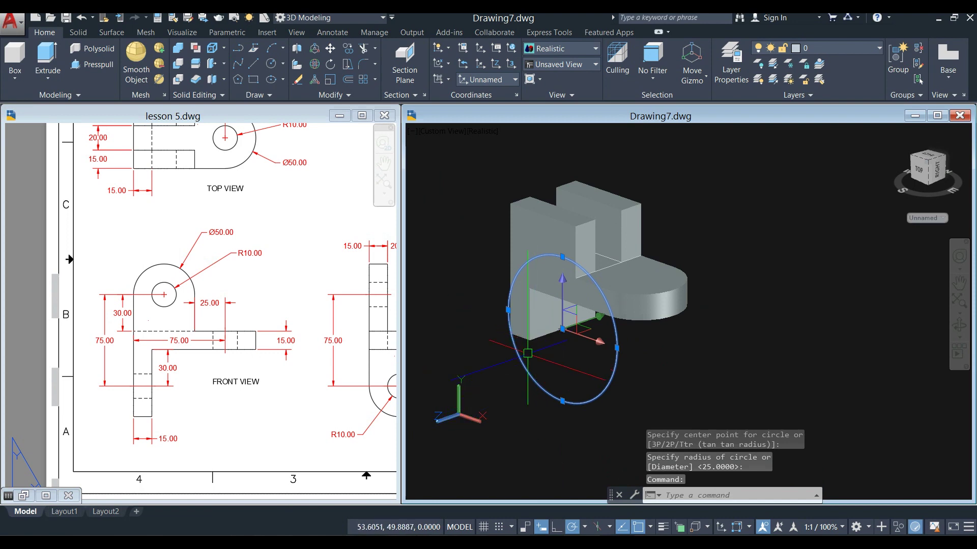
key(Escape)
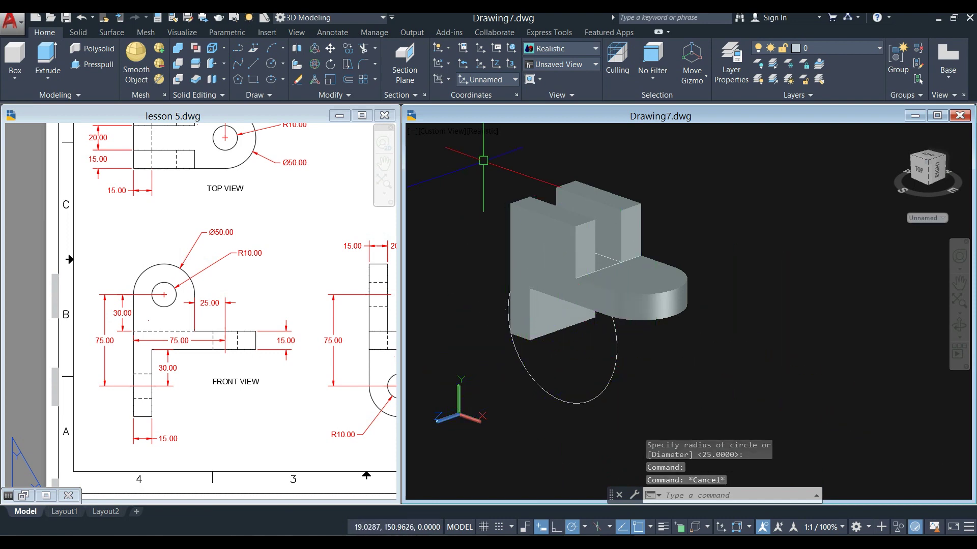
Reorient the UCS by Z-axis vector so Z points along the plate's length, perpendicular to the lower leg's inner face
click(495, 65)
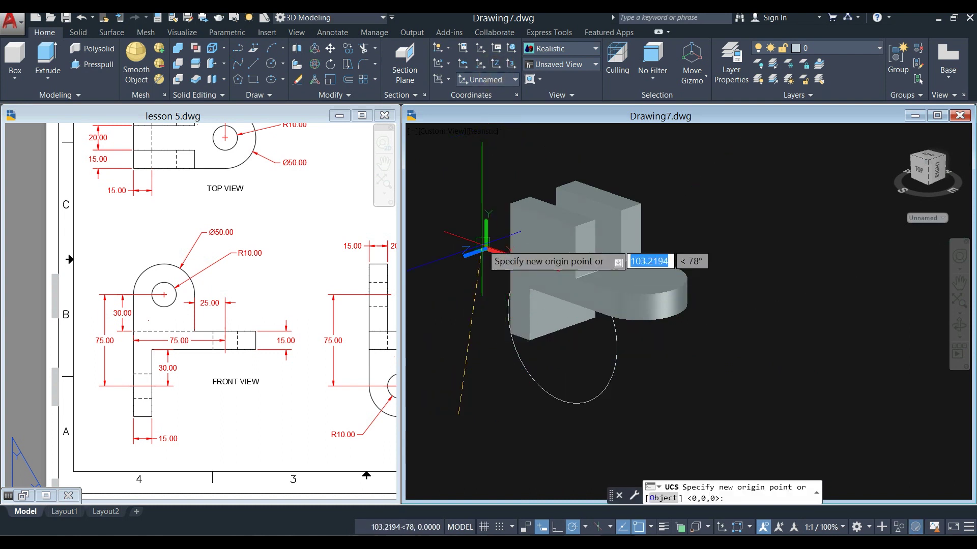
click(468, 411)
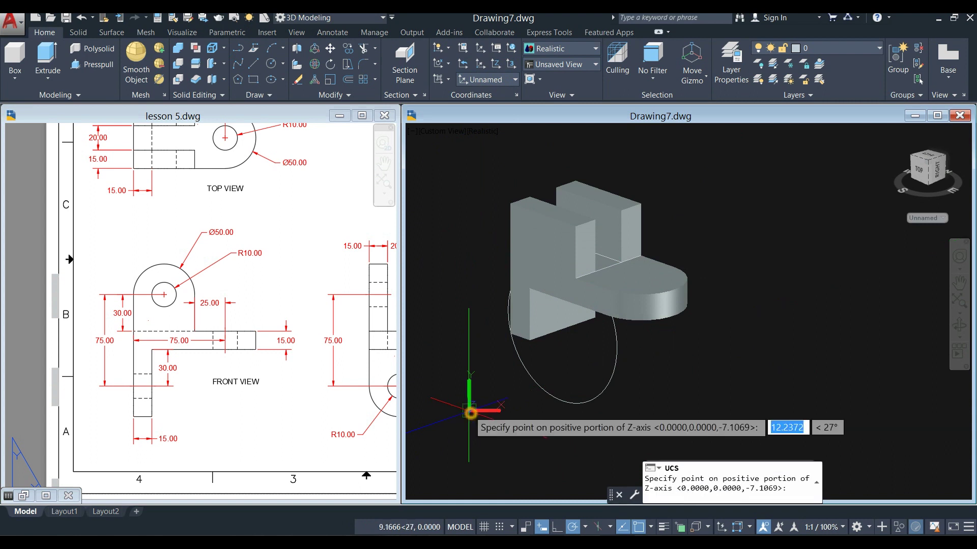
click(542, 434)
Erase the misaligned circle and draw one of radius 25 centred on the midpoint of the lower leg's bottom inner edge
click(561, 399)
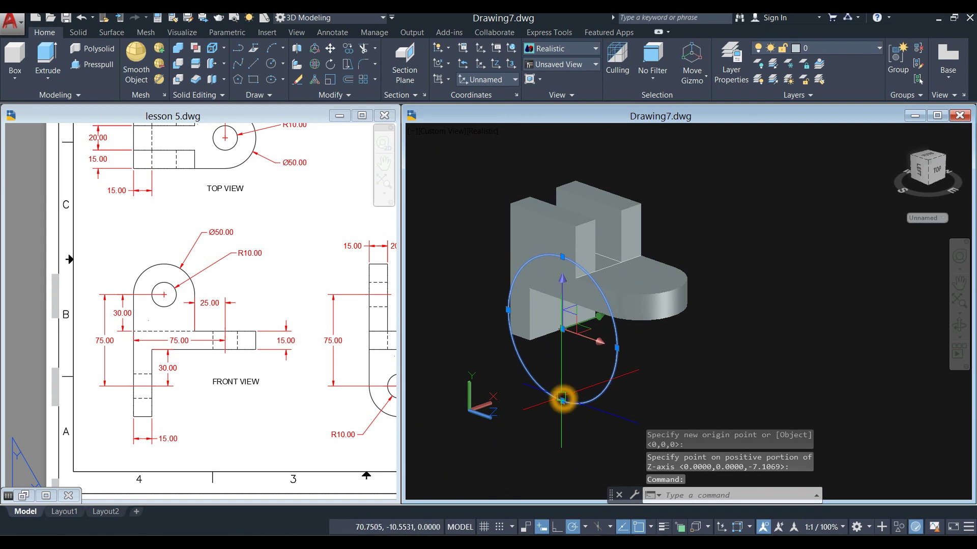
key(Delete)
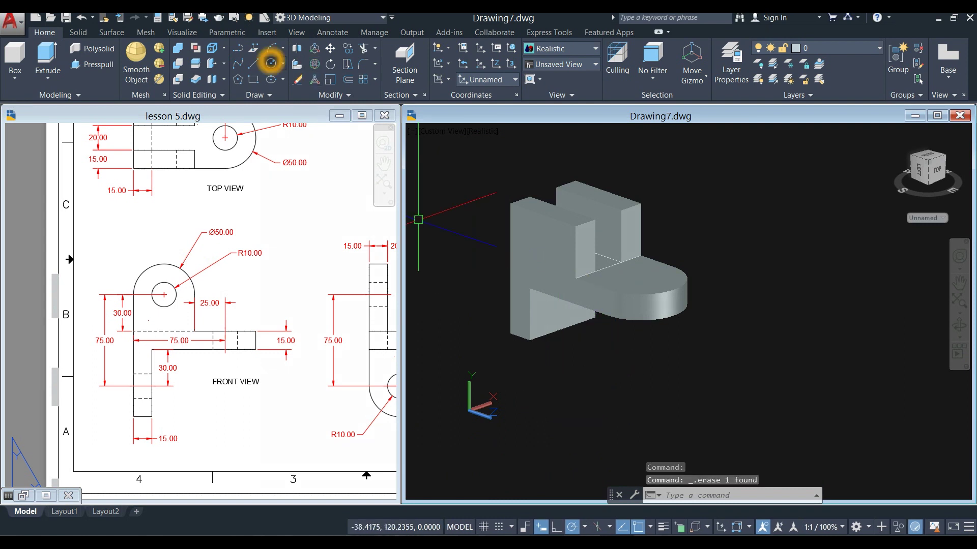
click(271, 63)
click(567, 330)
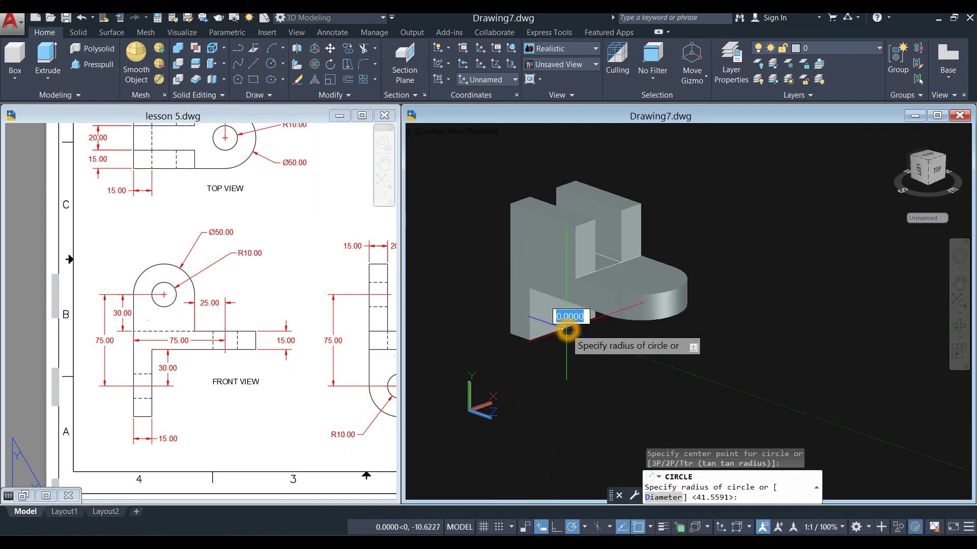
click(527, 341)
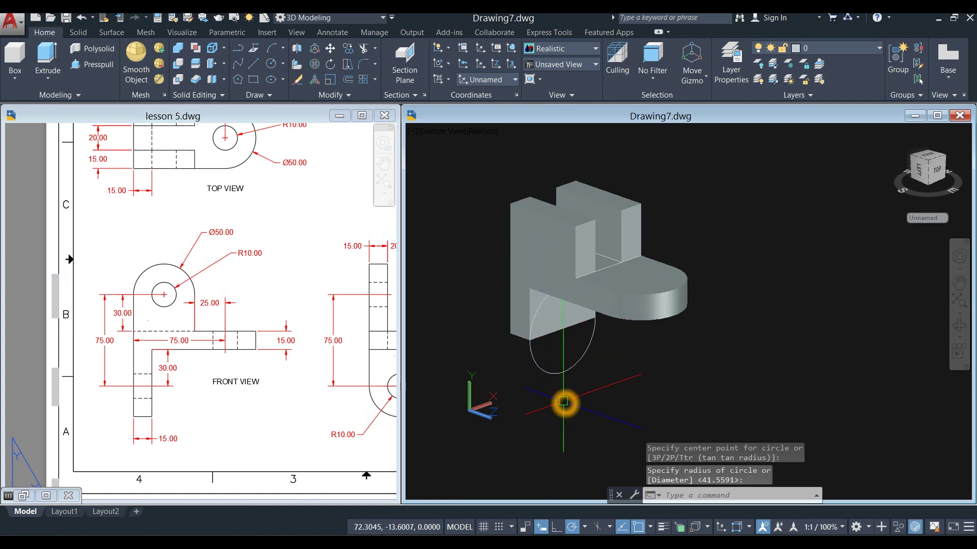
Extrude the radius 25 circle through the leg's 15-unit thickness to the corner of its outer face, rounding the leg's lower end
click(561, 376)
click(48, 55)
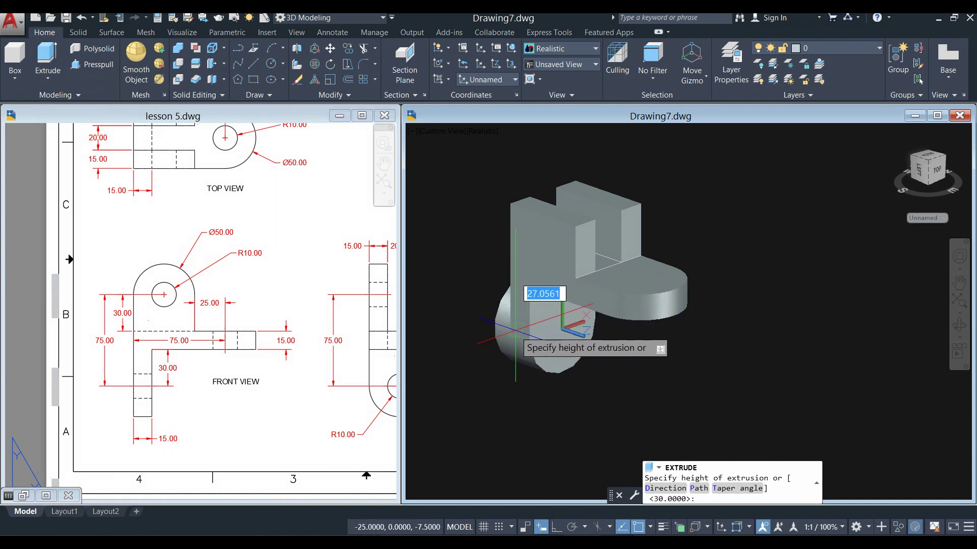
click(514, 340)
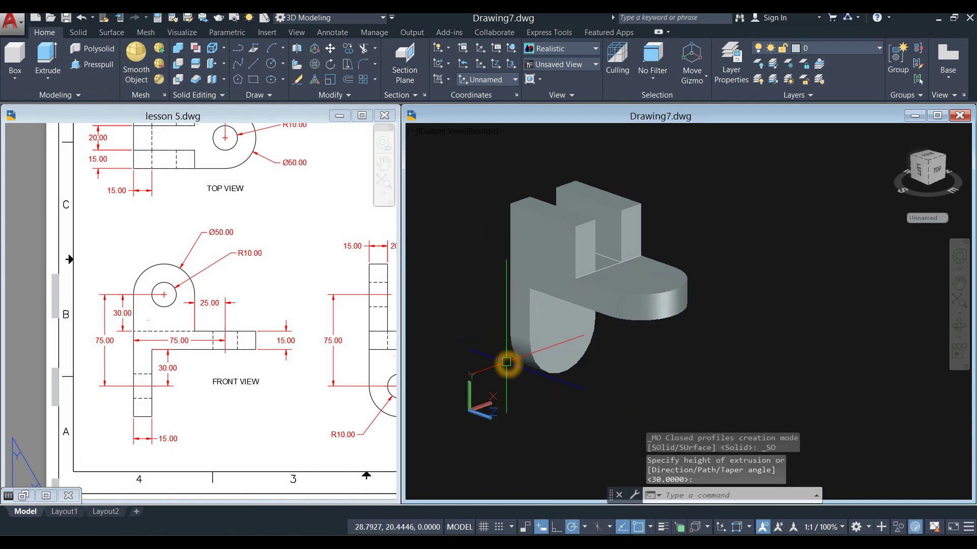
middle_drag(506, 362, 464, 370)
click(523, 377)
key(Escape)
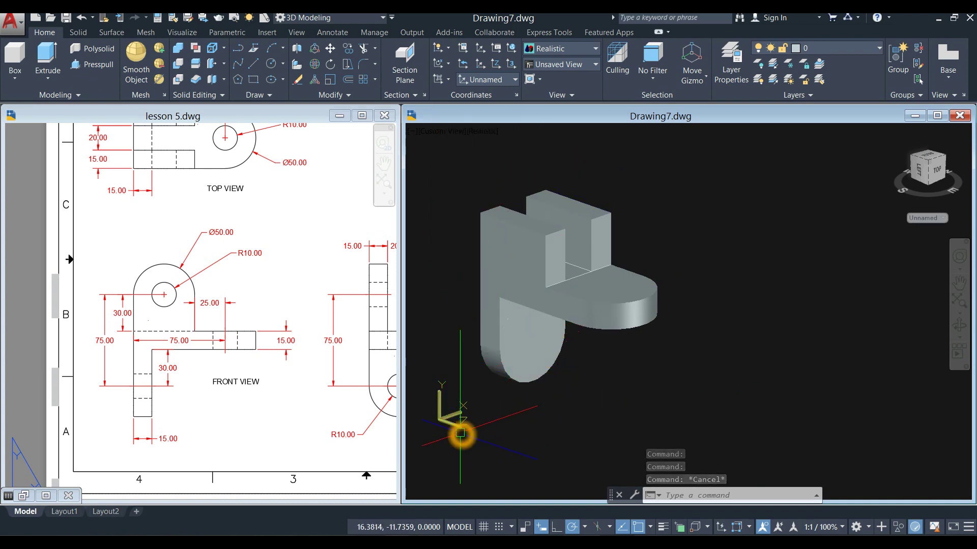
click(557, 235)
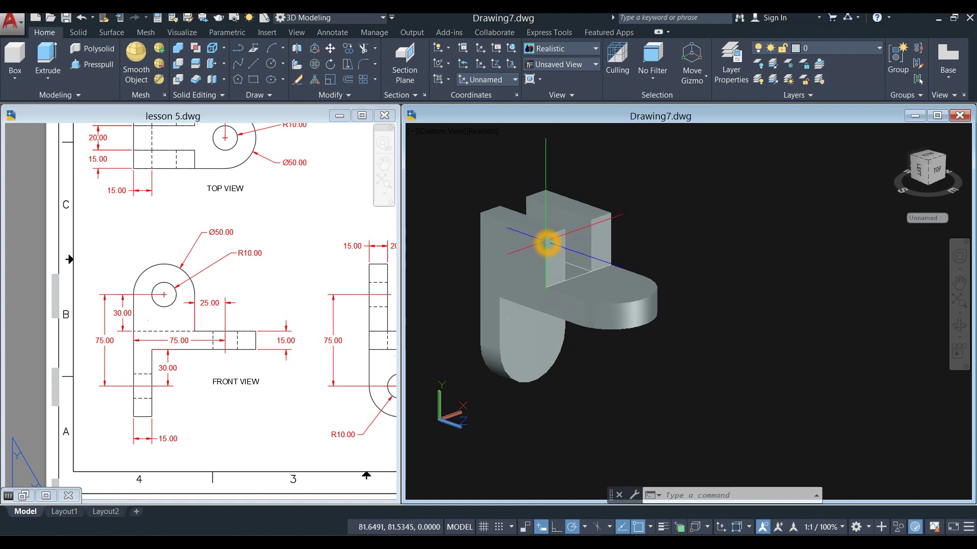
scroll(582, 226, up, 3)
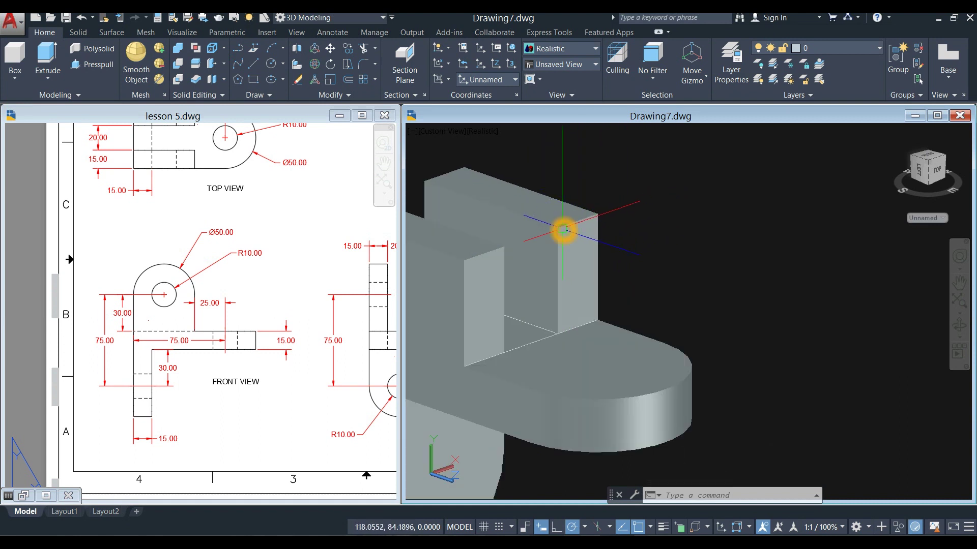
Turn on Dynamic UCS and draw a radius 25 circle on the near lug's side face, centred on its top edge midpoint
scroll(605, 212, down, 4)
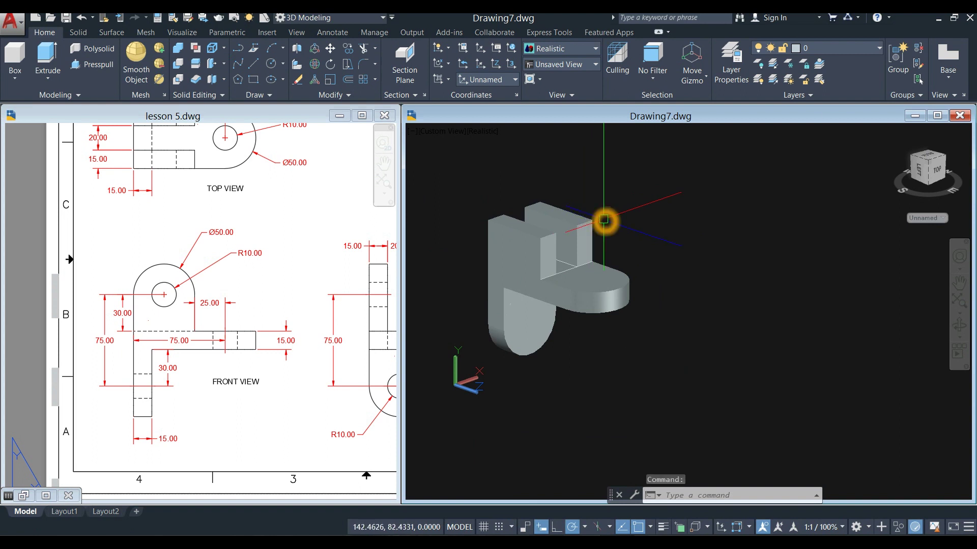
middle_drag(658, 309, 678, 333)
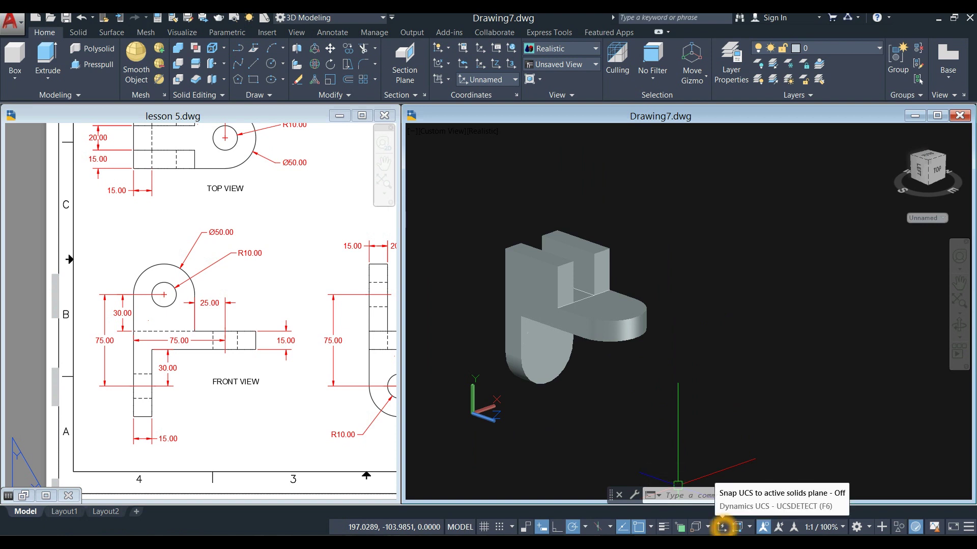
click(721, 527)
scroll(603, 354, up, 2)
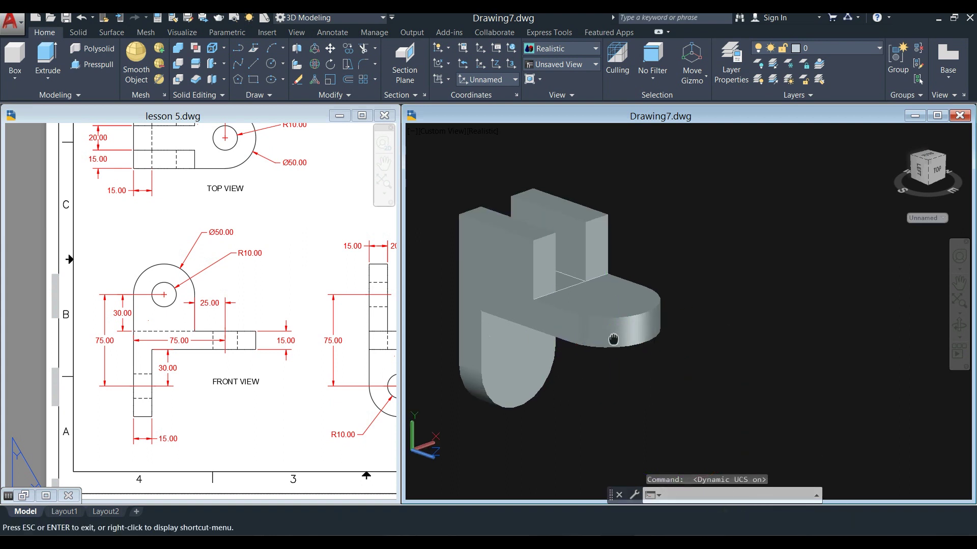
middle_drag(603, 354, 620, 356)
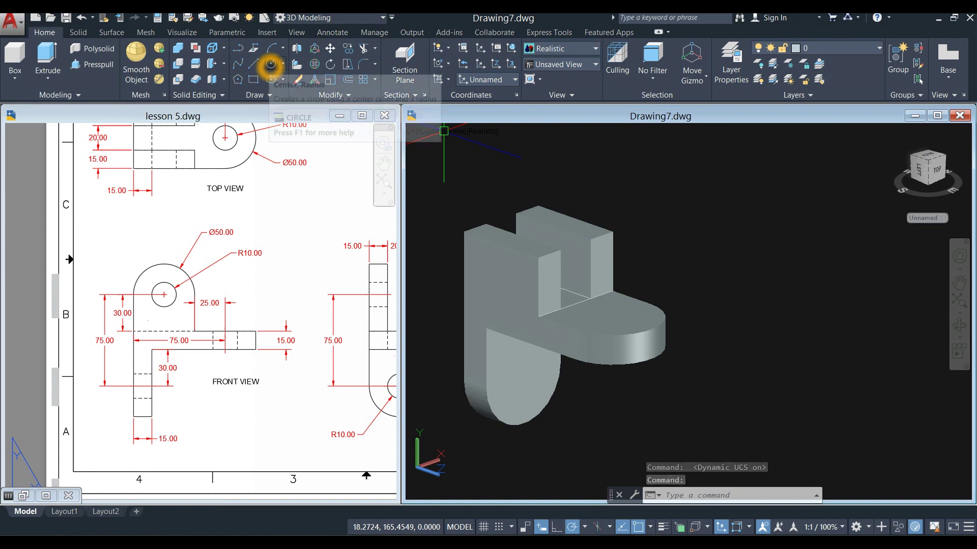
click(271, 63)
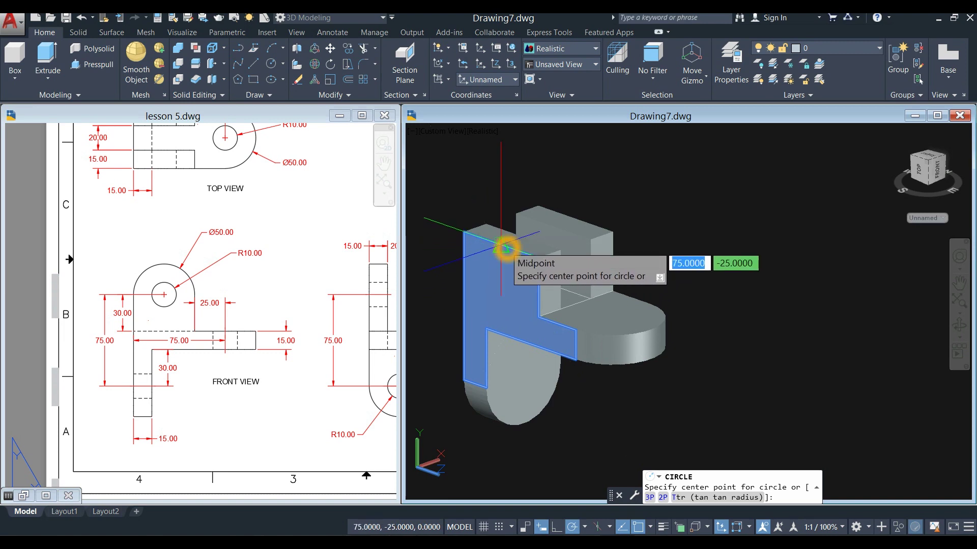
click(501, 247)
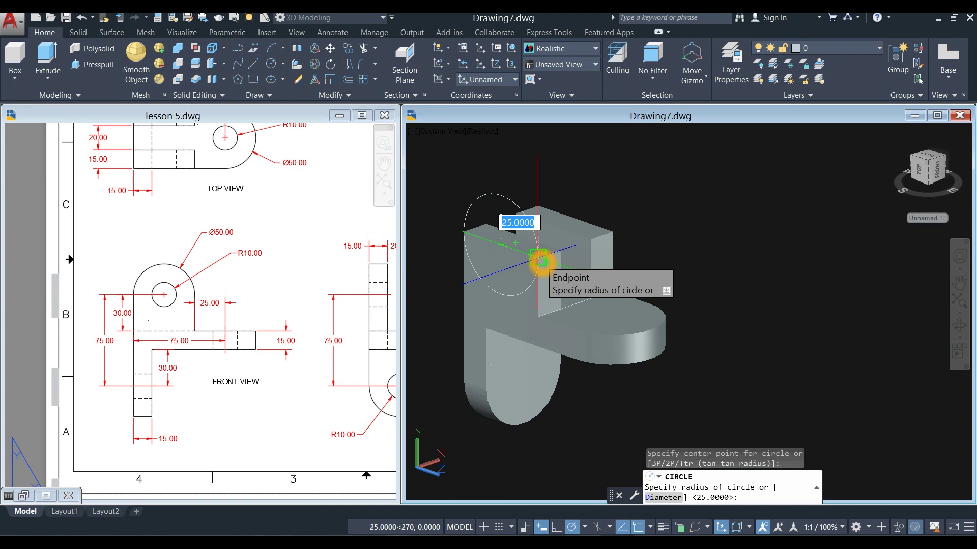
click(542, 262)
Extrude the radius 25 circle through the near lug's thickness, ending at its opposite face
click(538, 258)
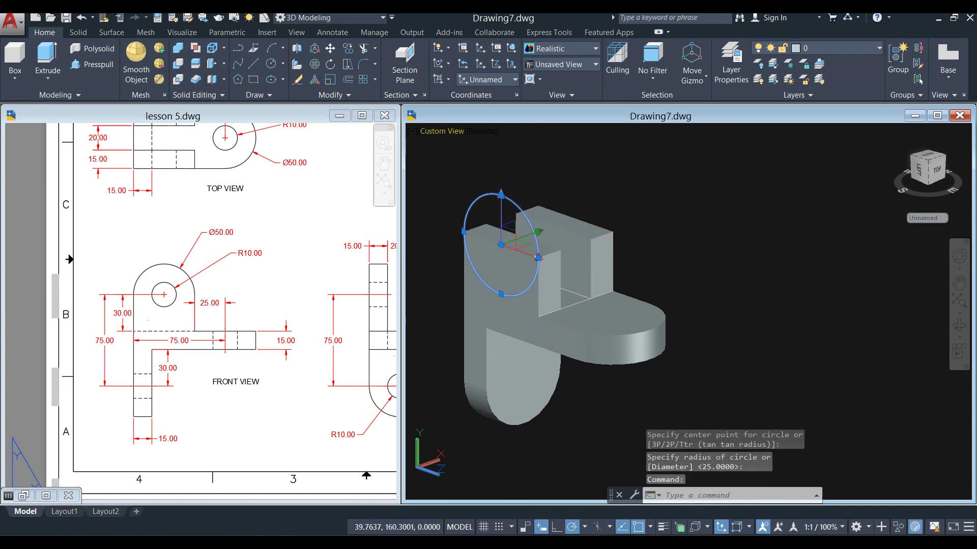
text(ext)
key(Return)
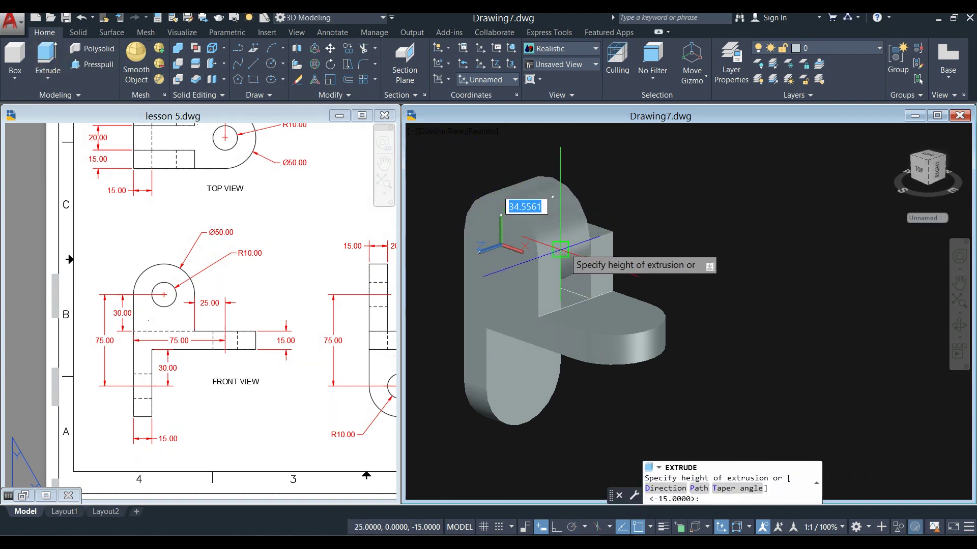
click(562, 251)
Copy the extruded disc from the near lug to the matching top corner of the far lug, rounding its upper end
click(514, 224)
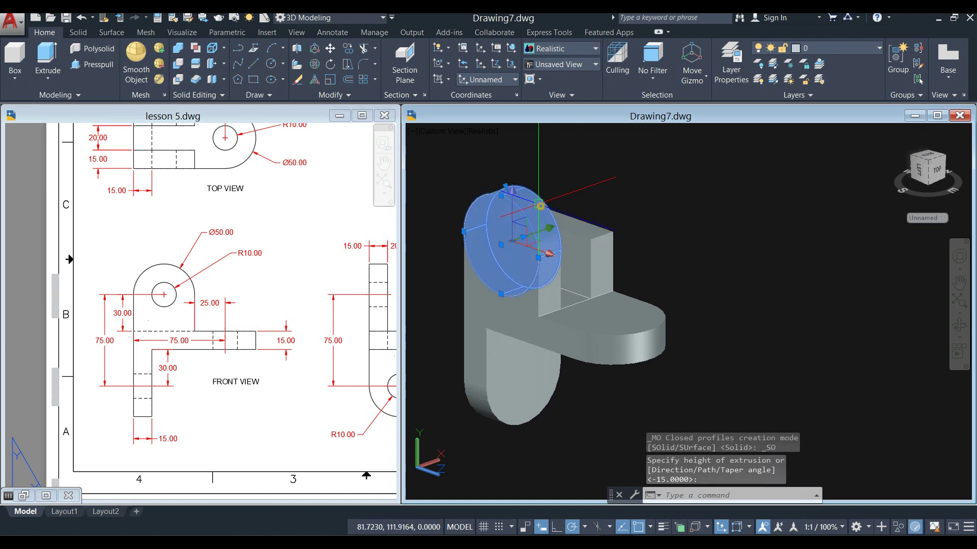
right_click(602, 168)
click(658, 264)
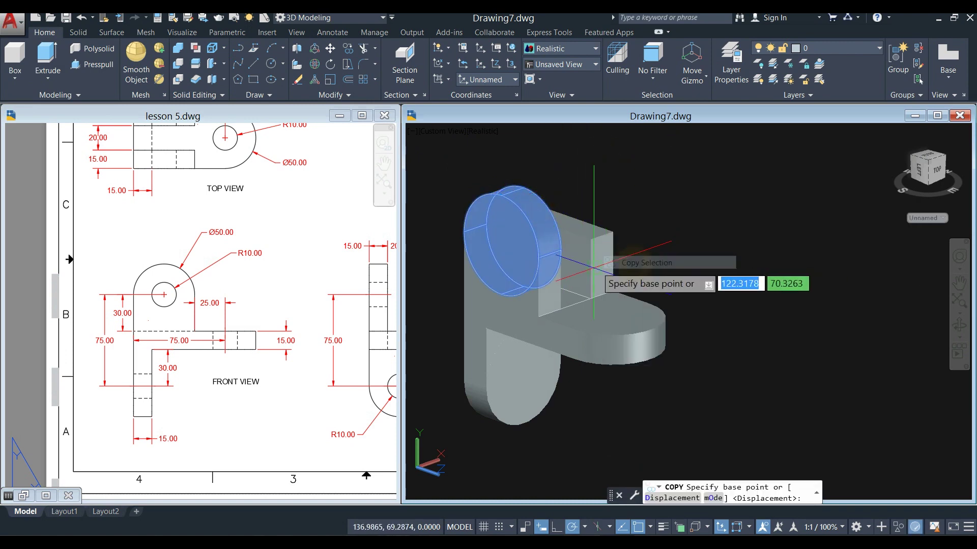
click(546, 253)
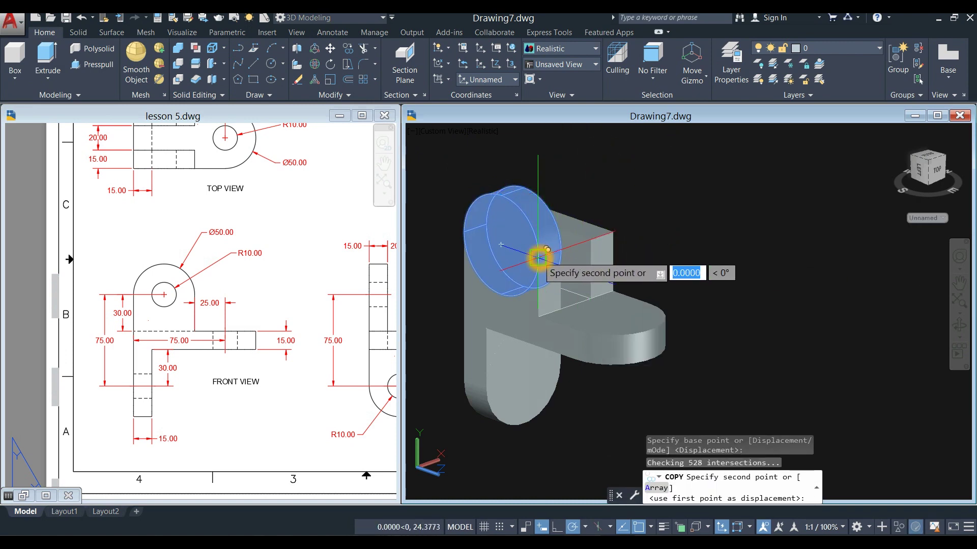
click(585, 234)
right_click(638, 209)
click(662, 218)
mouse_move(662, 218)
shift+middle_down()
mouse_move(610, 264)
mouse_move(648, 229)
shift+middle_up()
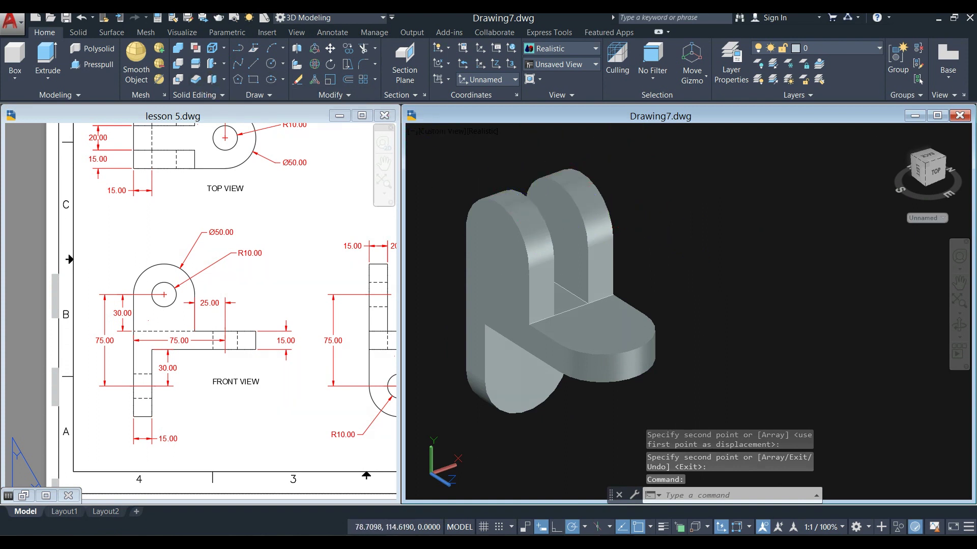
Union all of the bracket's solids into a single body
click(501, 229)
click(570, 214)
key(Escape)
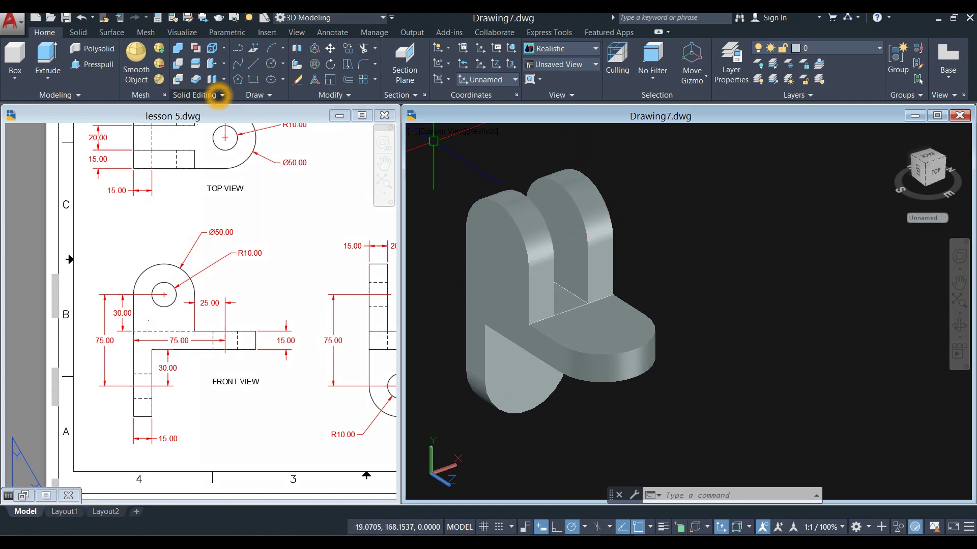
click(179, 50)
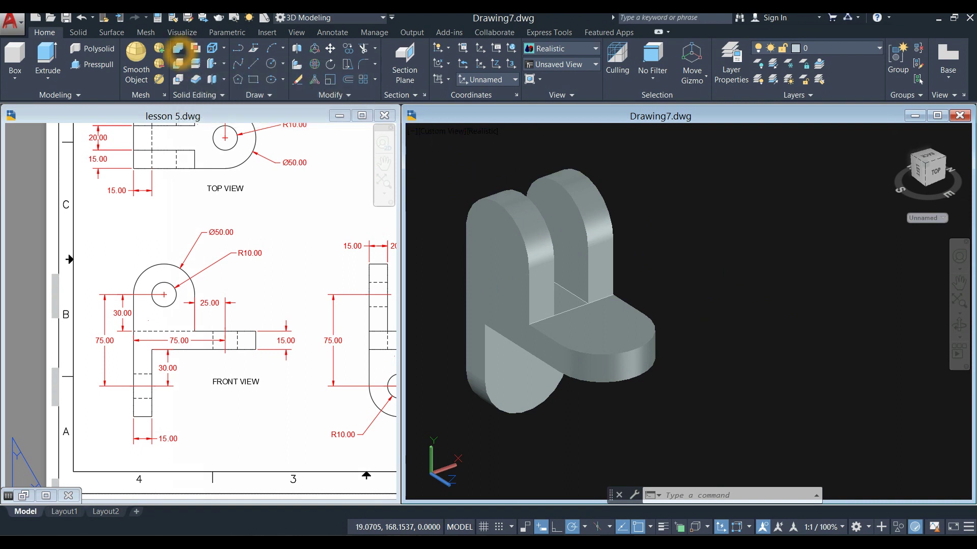
click(436, 149)
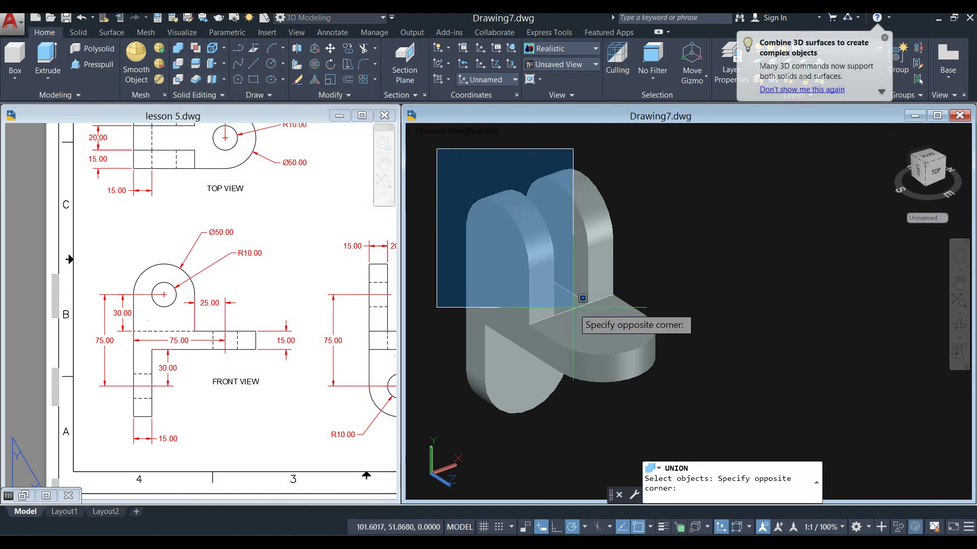
click(664, 420)
key(Return)
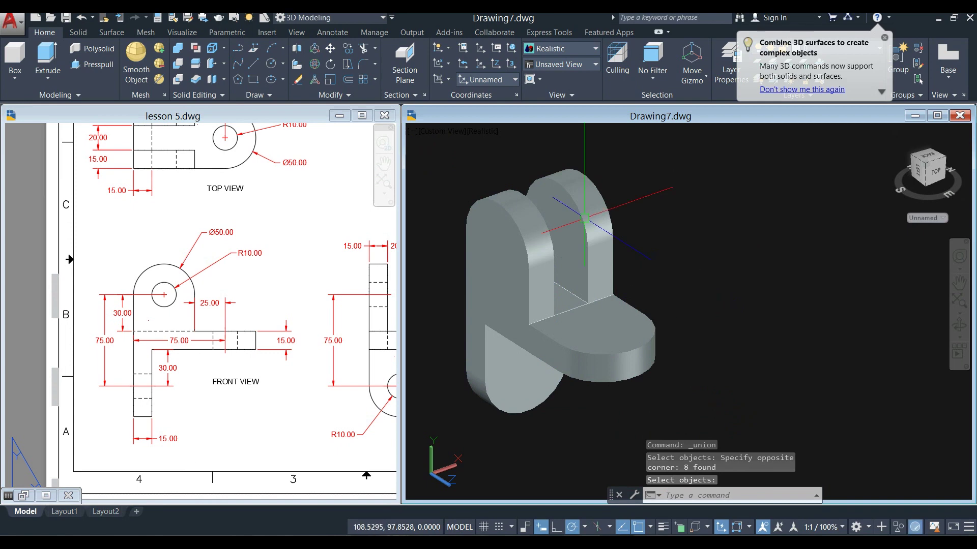
click(586, 220)
key(Escape)
Examine the isometric view and hole dimensions in lesson 5.dwg, then return to Drawing7.dwg
click(250, 251)
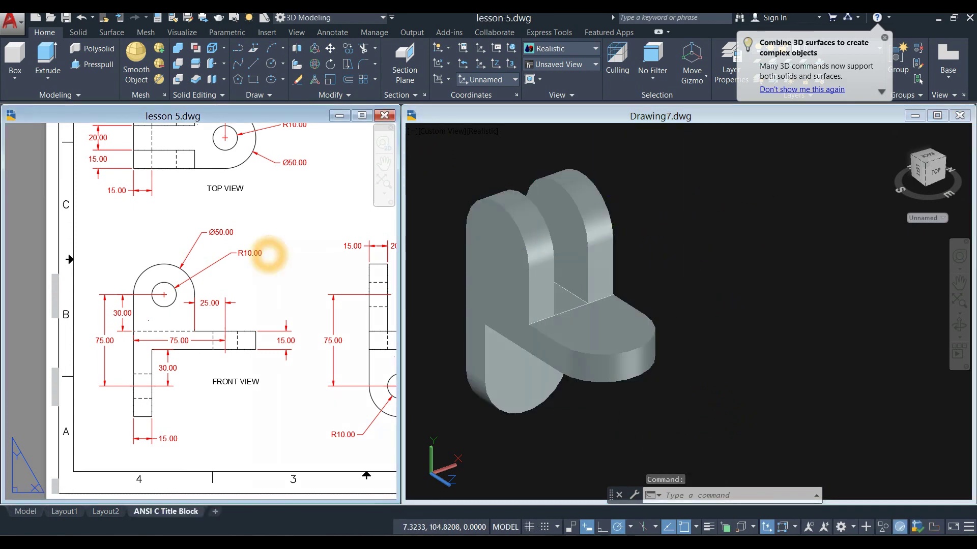
scroll(260, 255, down, 5)
scroll(262, 236, up, 5)
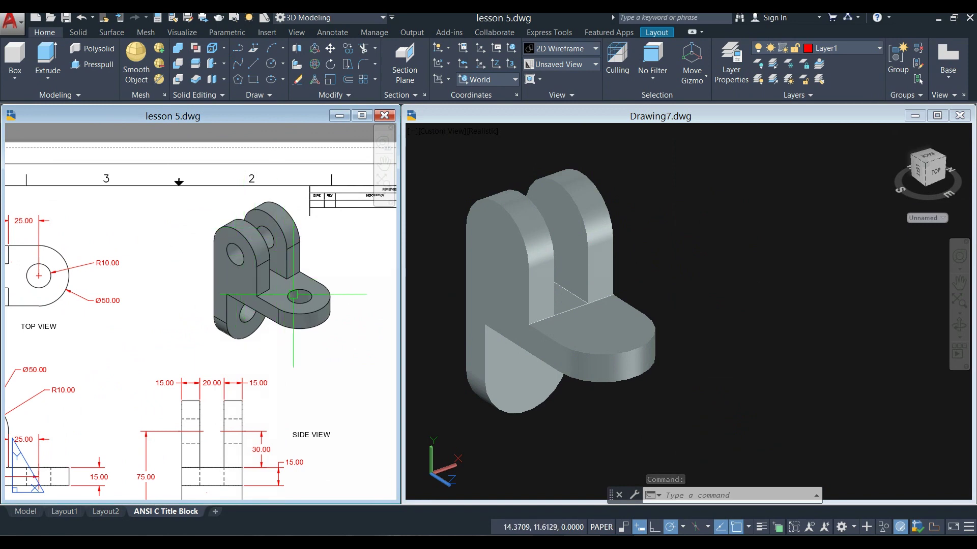
scroll(266, 321, down, 5)
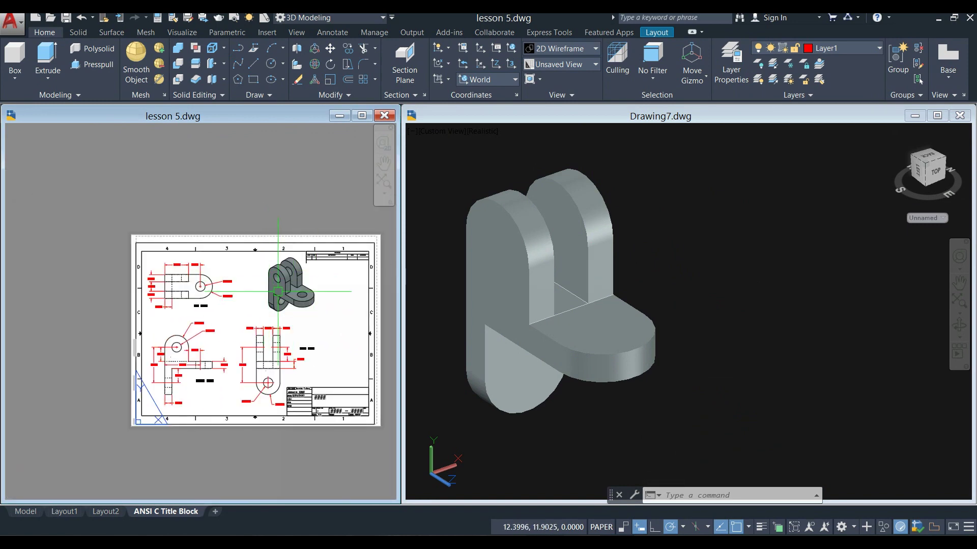
scroll(278, 291, up, 4)
click(638, 214)
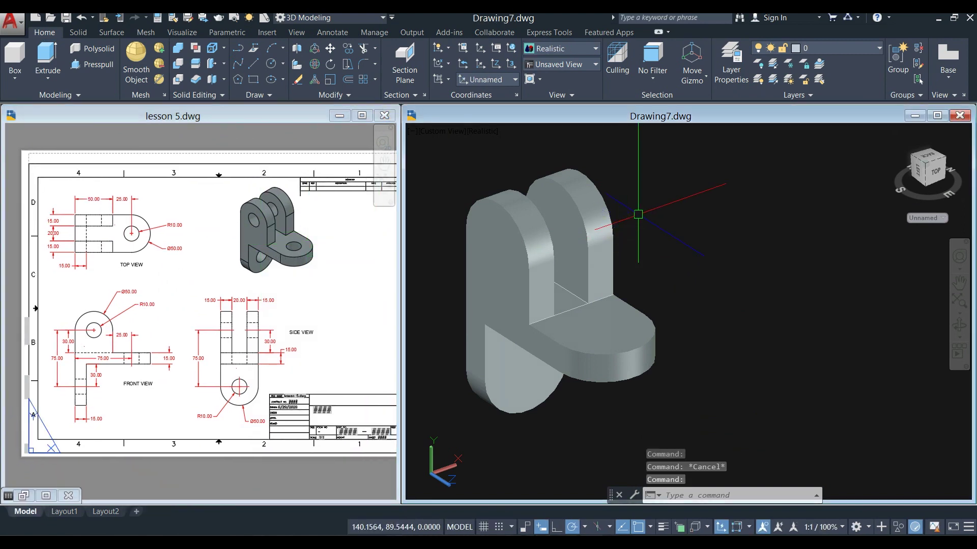
click(272, 64)
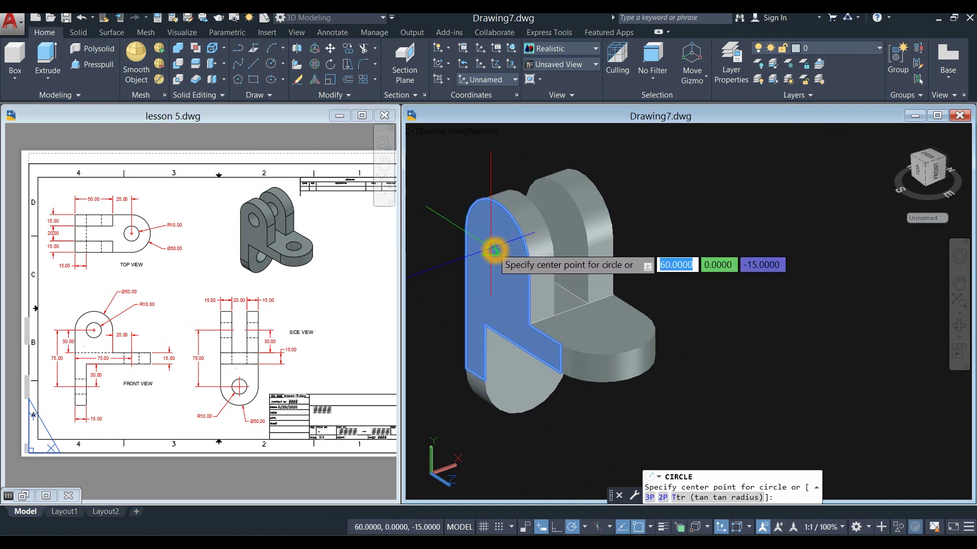
scroll(480, 256, up, 3)
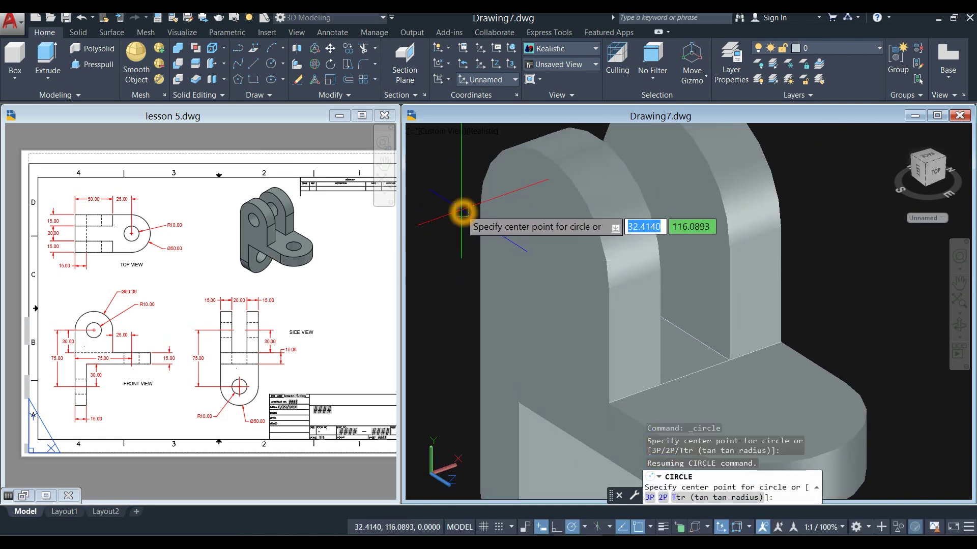
shift+right_click(461, 211)
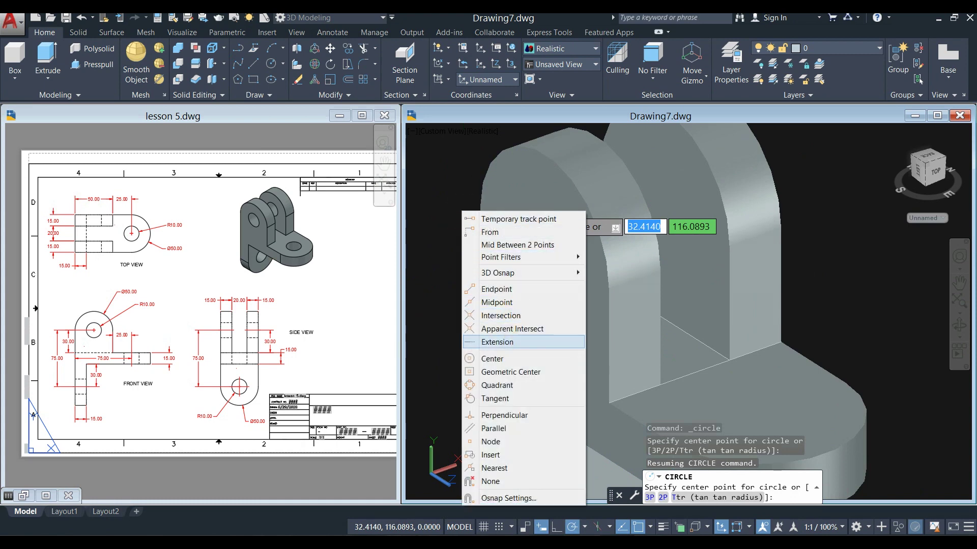
click(492, 359)
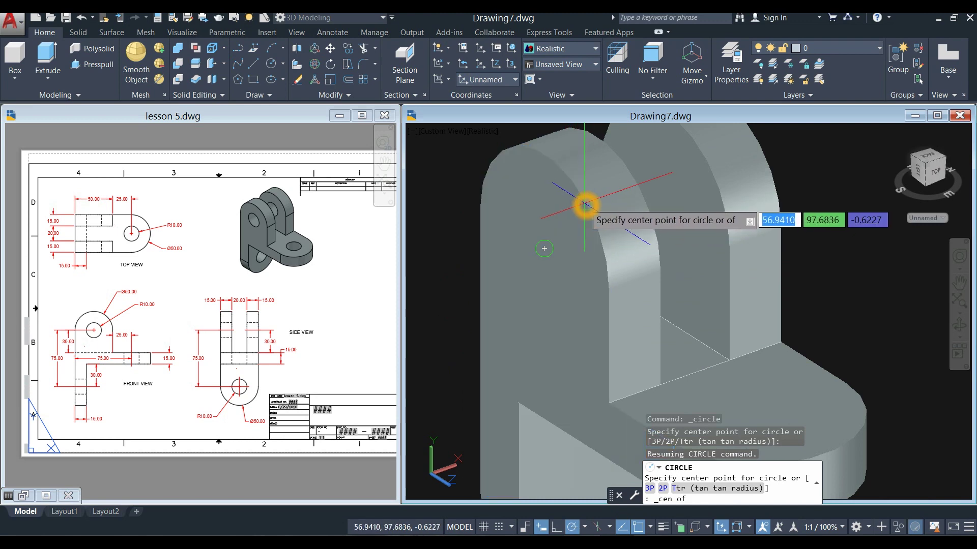
click(586, 205)
key(Escape)
scroll(560, 224, down, 5)
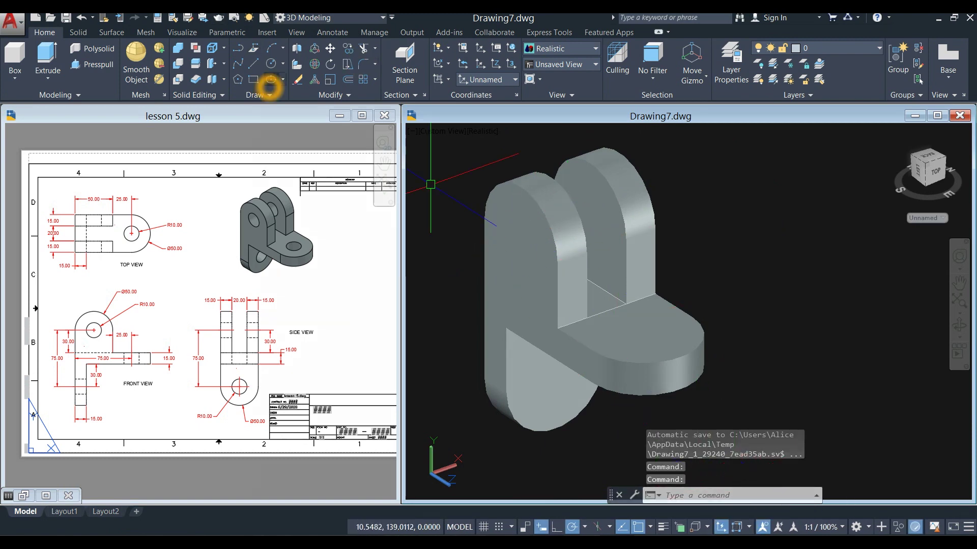
Draw a radius 10 circle on the near lug's side face, concentric with its rounded upper end
click(271, 64)
scroll(468, 260, up, 3)
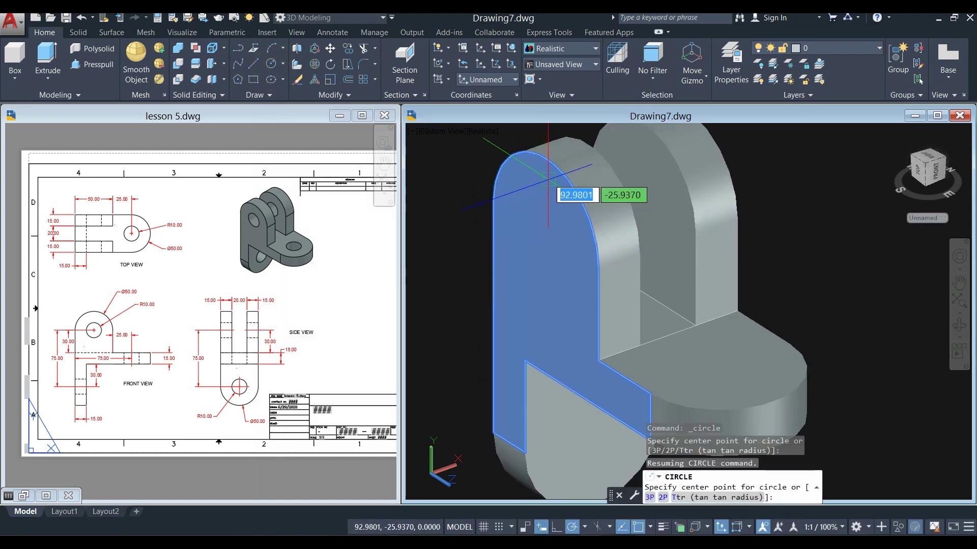
click(545, 239)
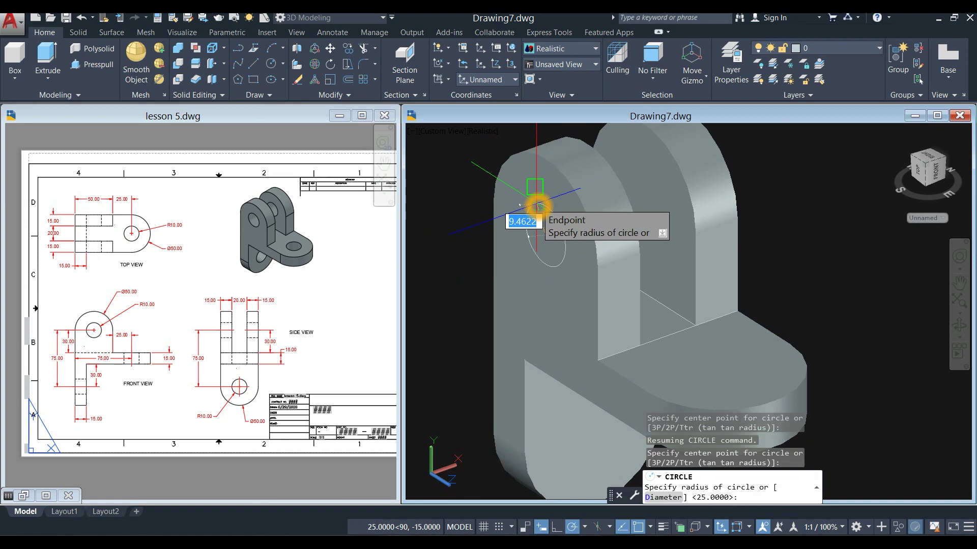
key(Return)
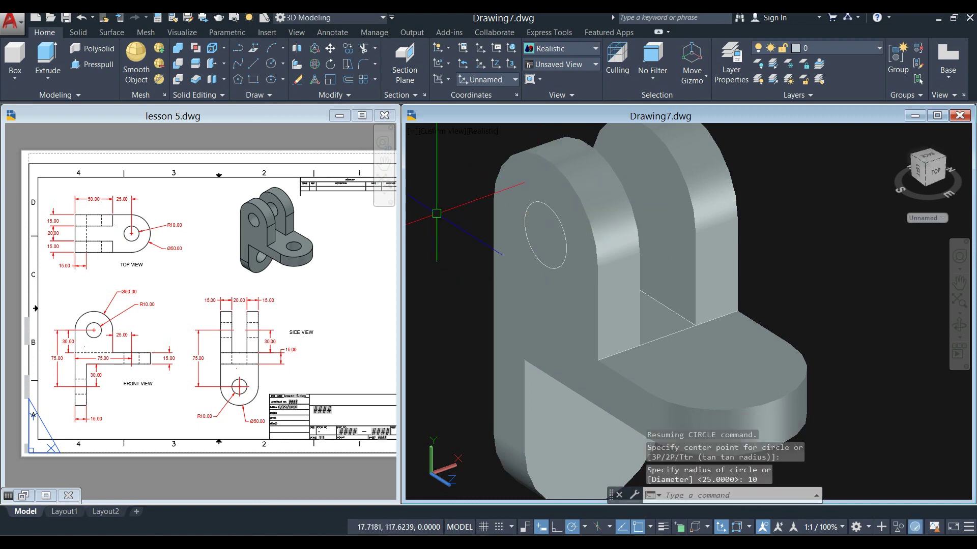
Check the top view's hole size in lesson 5.dwg and draw a radius 10 circle on the plate's top face, concentric with its rounded end
click(185, 235)
scroll(122, 220, up, 4)
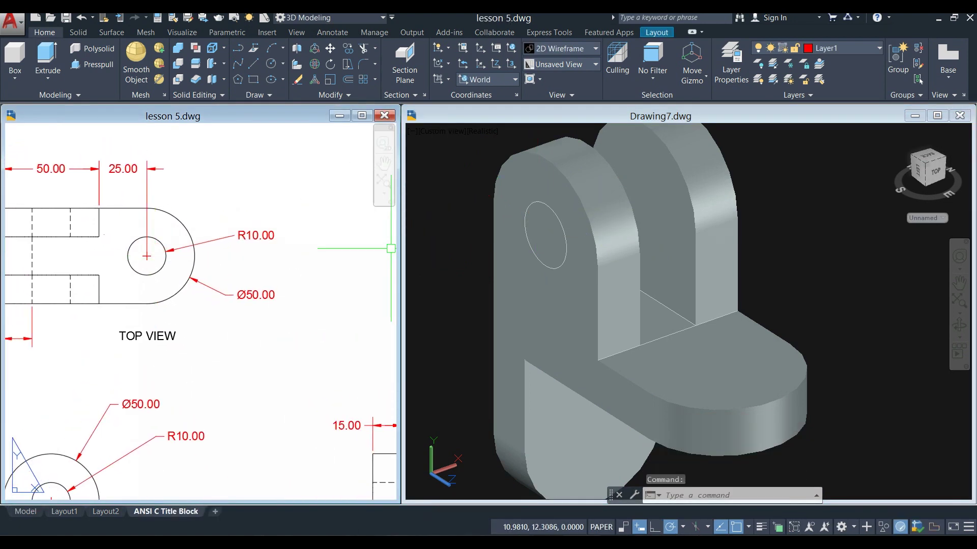
click(502, 164)
middle_drag(502, 165, 417, 149)
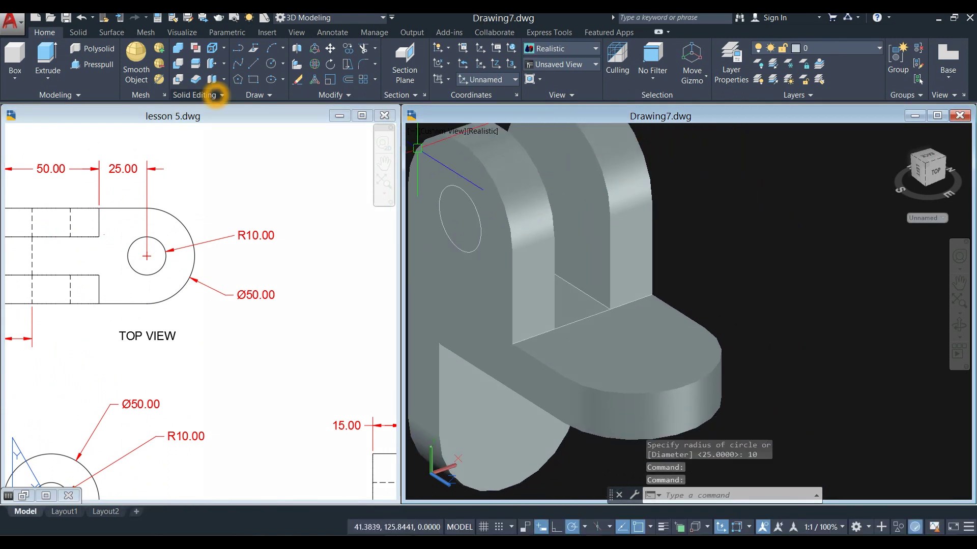
click(271, 64)
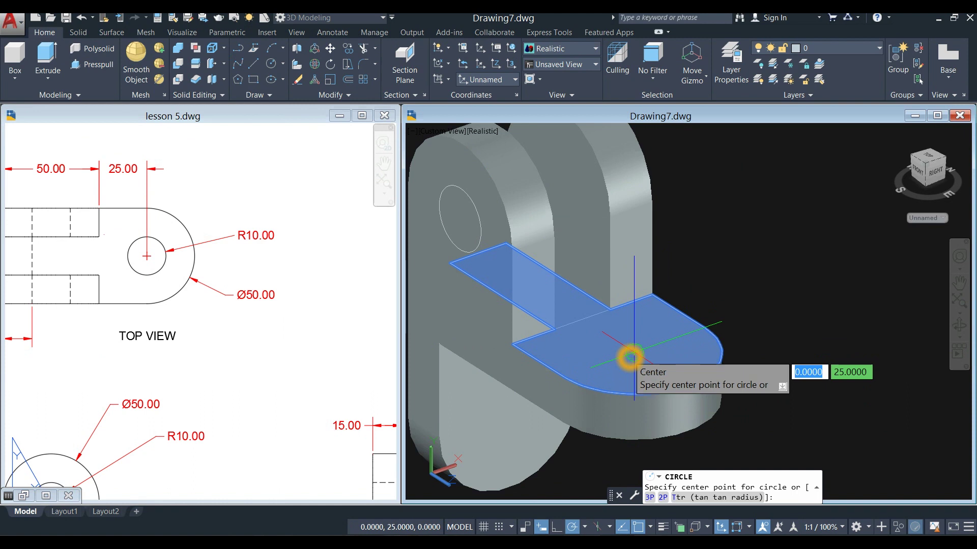
click(632, 357)
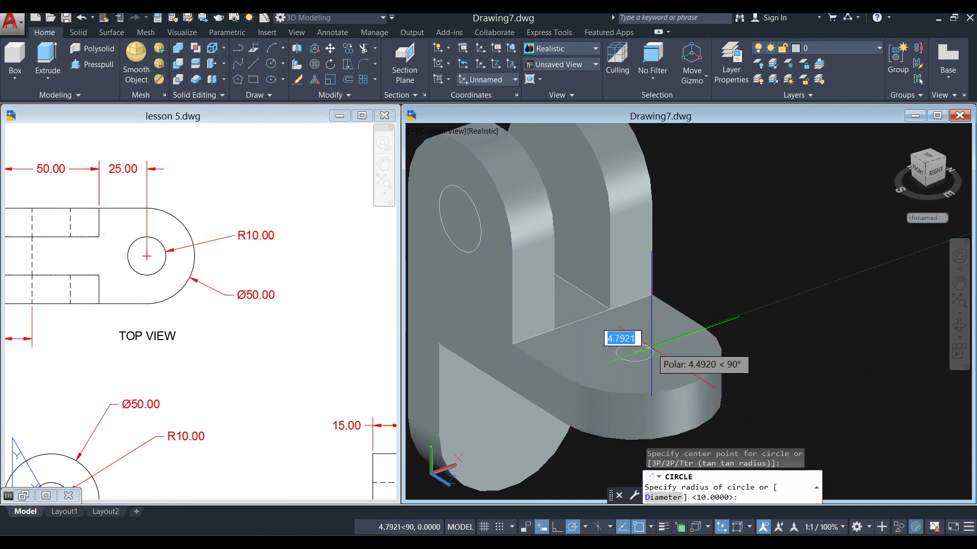
key(Return)
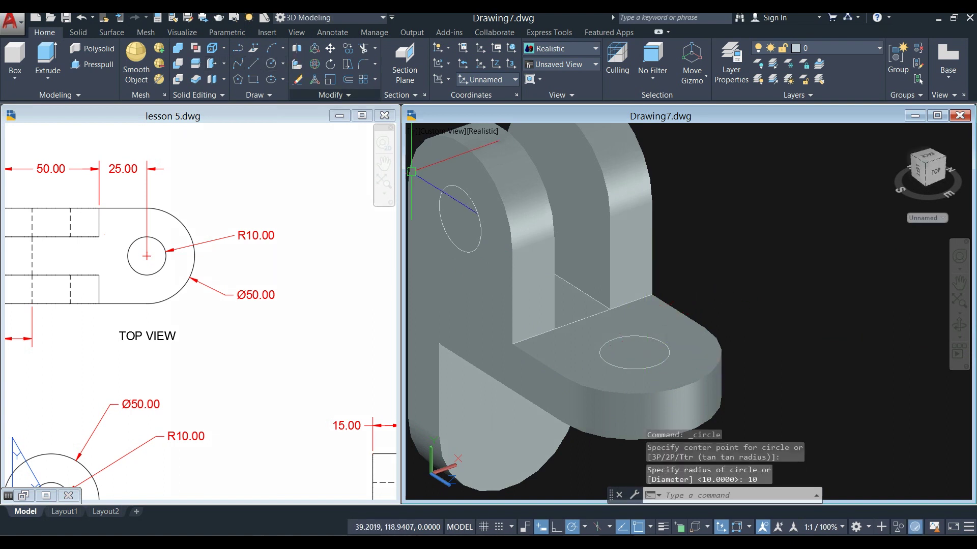
Draw a radius 10 circle on the leg's outer face, concentric with its rounded lower end
click(273, 67)
shift+middle_drag(565, 316, 584, 262)
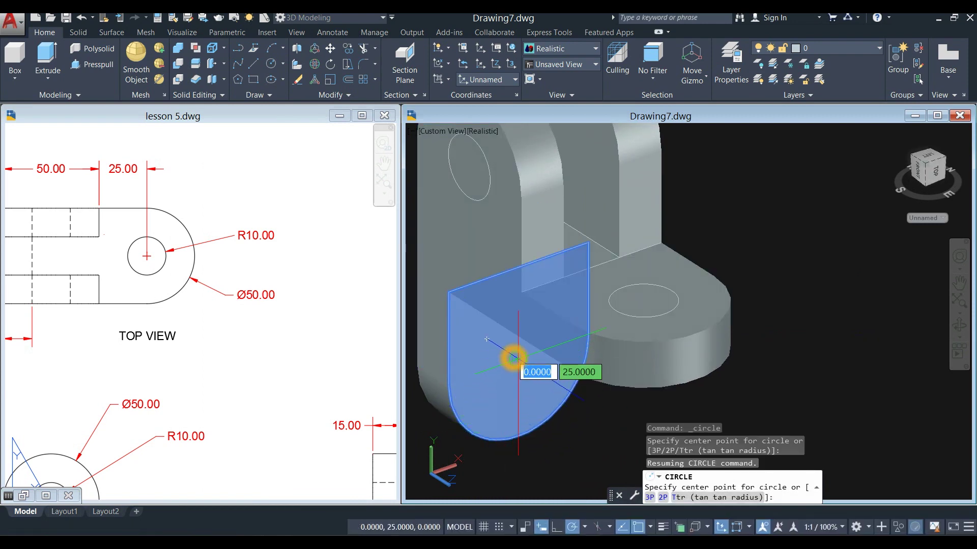
click(517, 359)
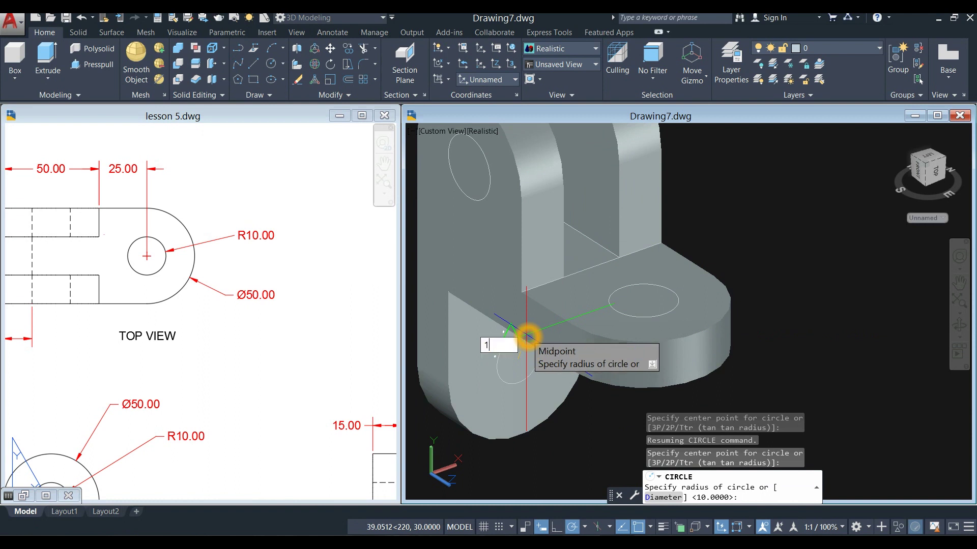
text(10)
key(Return)
Extrude the circle on the plate's top face downward into a cylinder that passes completely through the plate
scroll(529, 330, down, 5)
shift+middle_drag(529, 330, 552, 311)
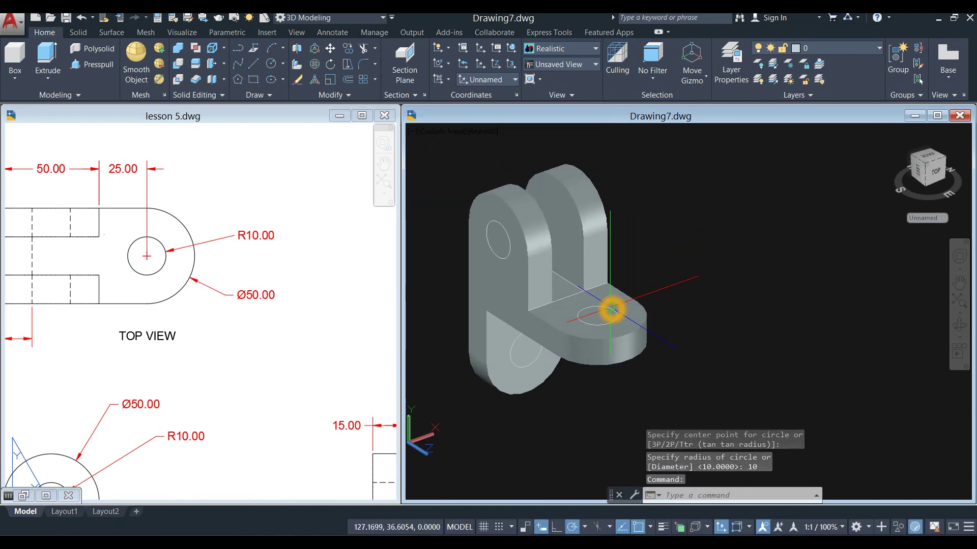
click(612, 308)
click(48, 56)
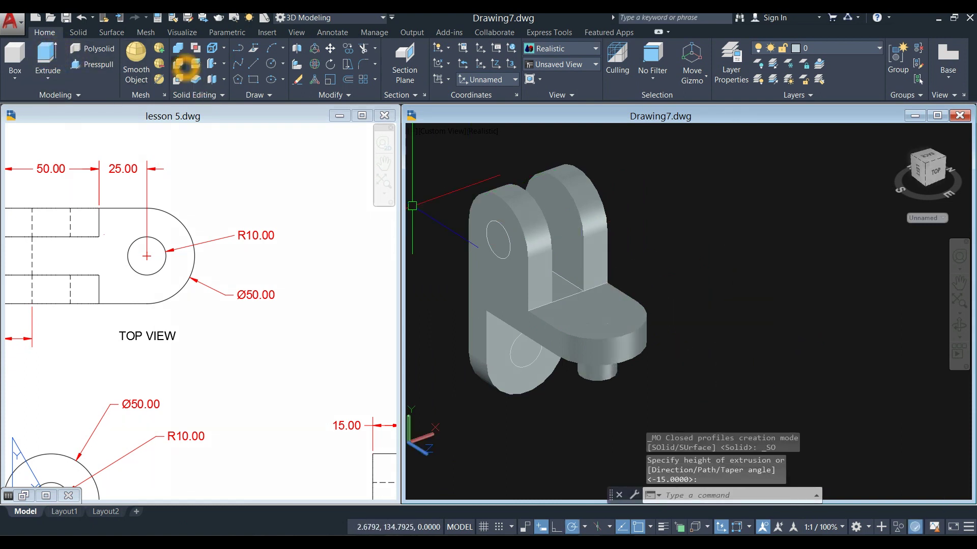
Subtract the extruded cylinder from the bracket body to cut the hole in the plate
click(186, 66)
click(646, 313)
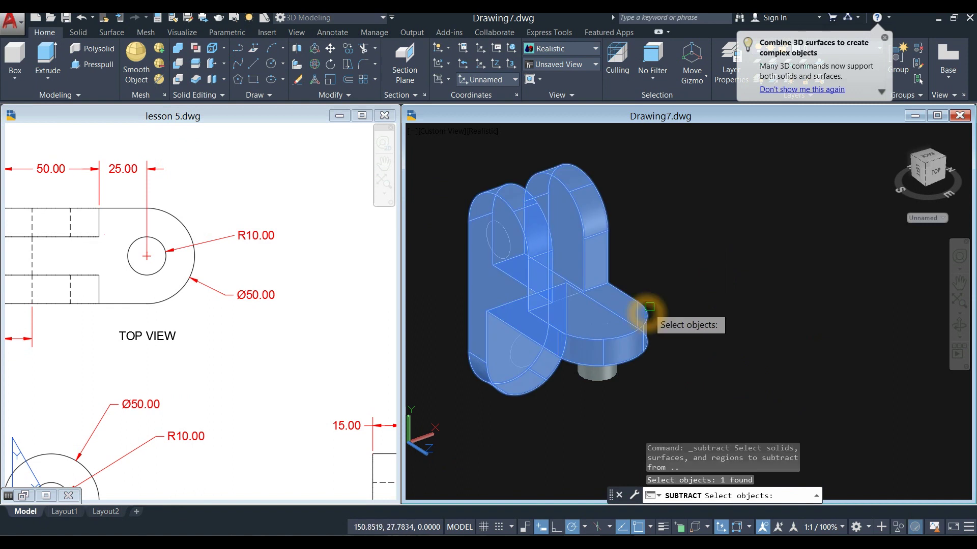
key(Return)
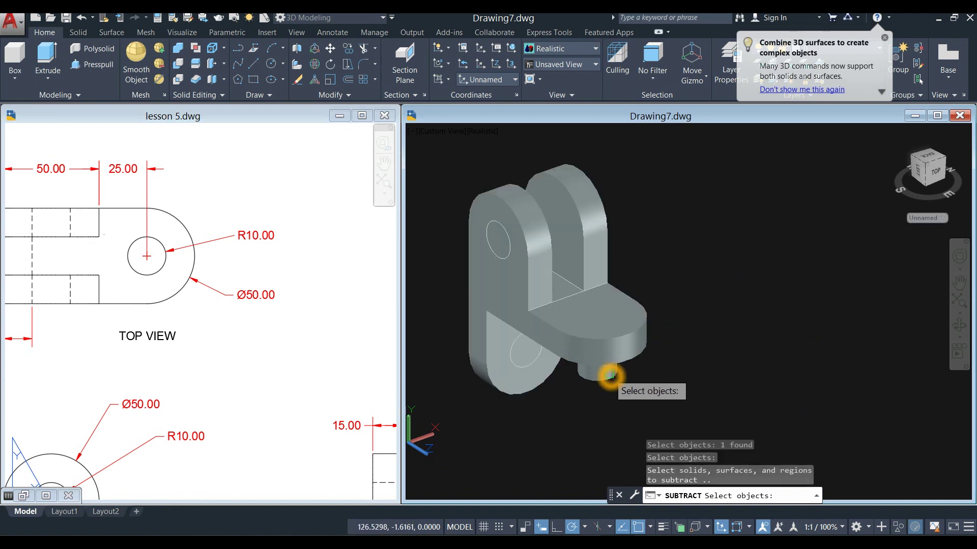
click(610, 376)
key(Return)
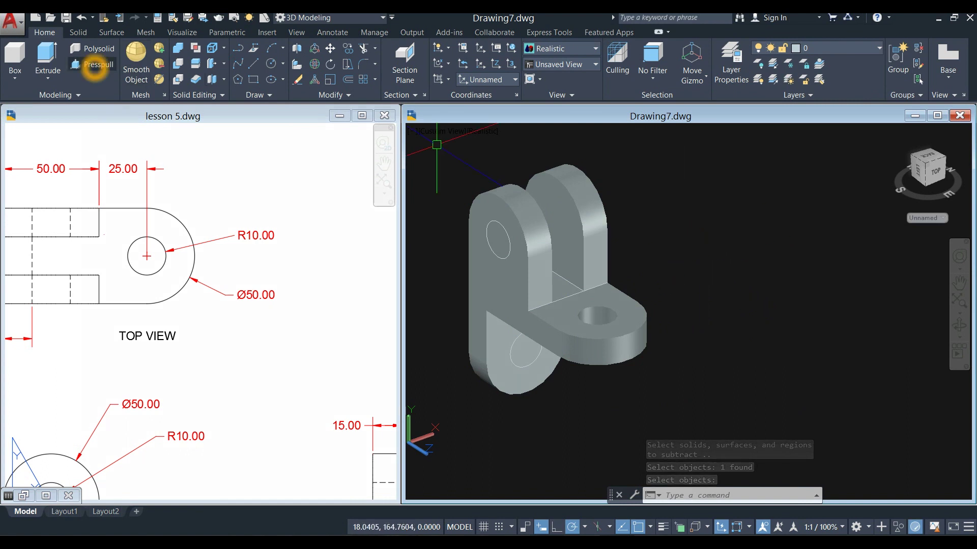
Presspull the circle on the near lug about 127 units through both lugs to cut their aligned holes
click(95, 66)
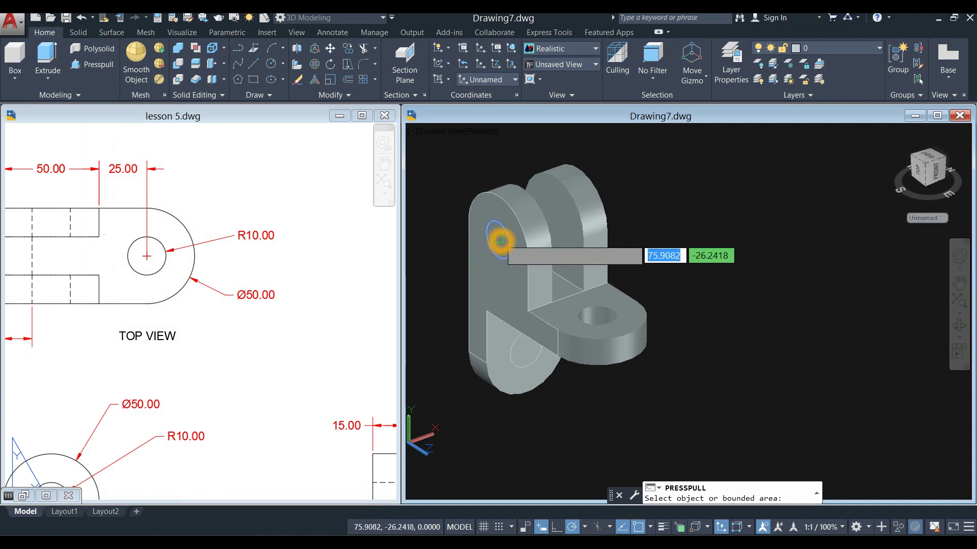
click(498, 240)
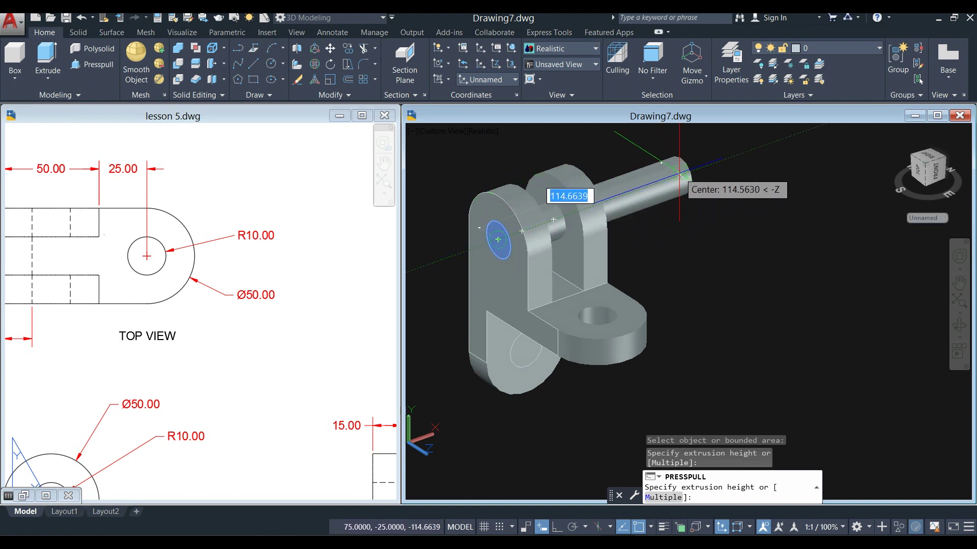
click(707, 183)
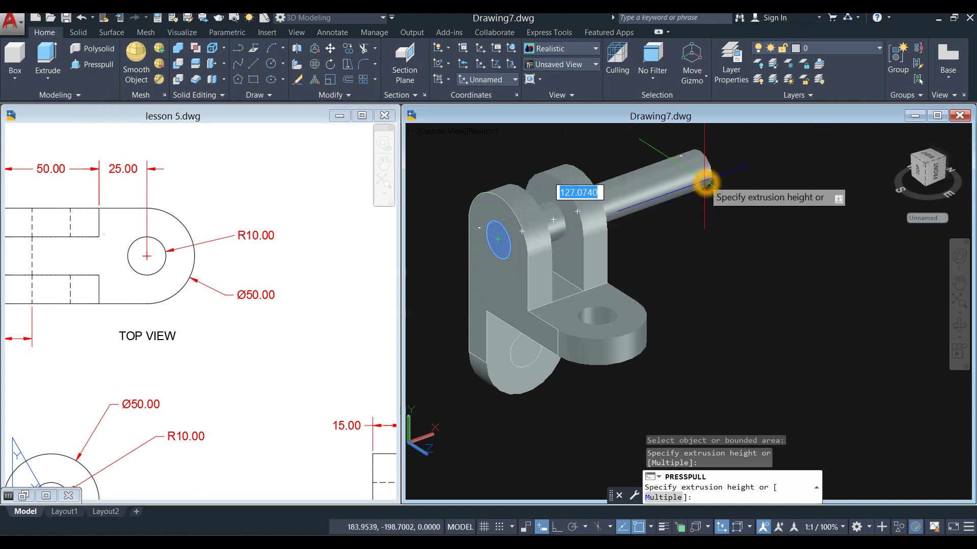
click(705, 178)
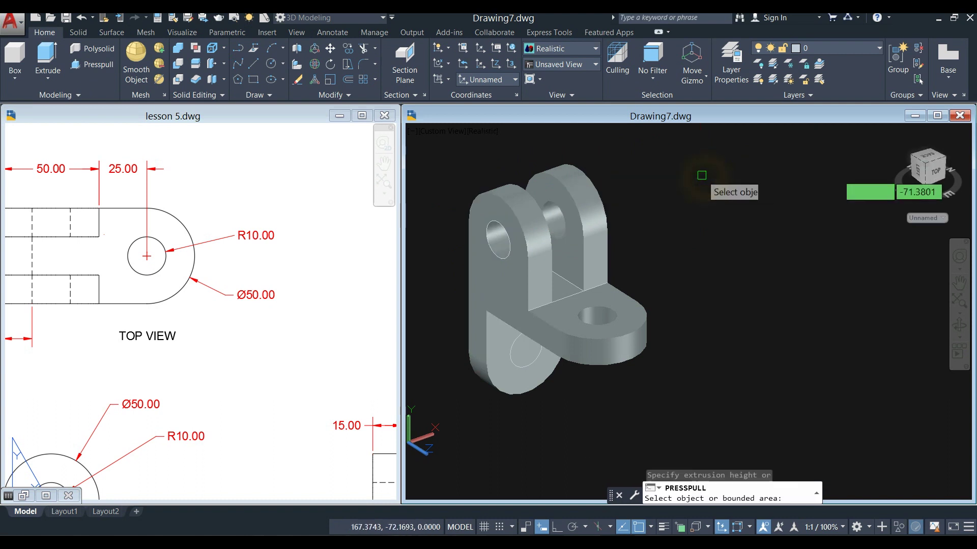
Presspull the circle on the leg's face back through the leg to cut its hole
click(529, 352)
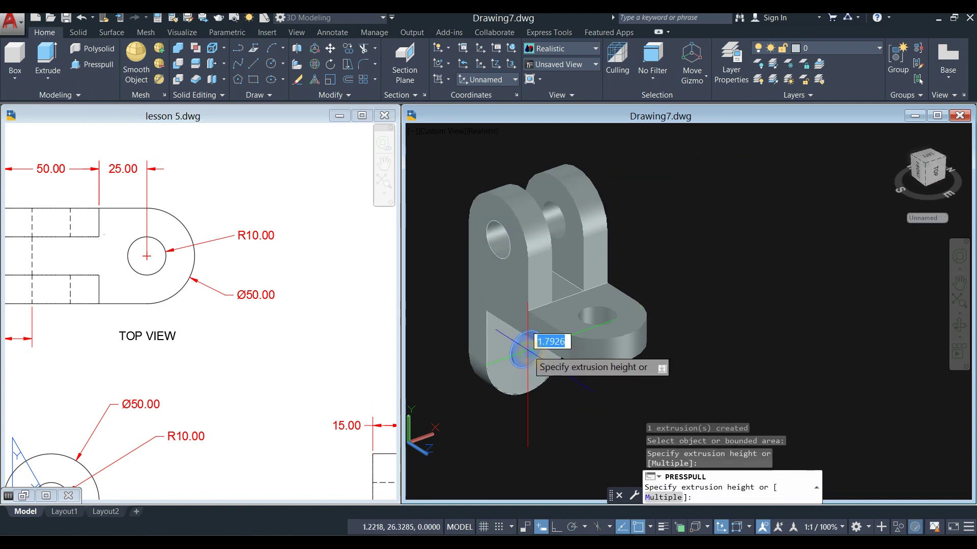
click(444, 271)
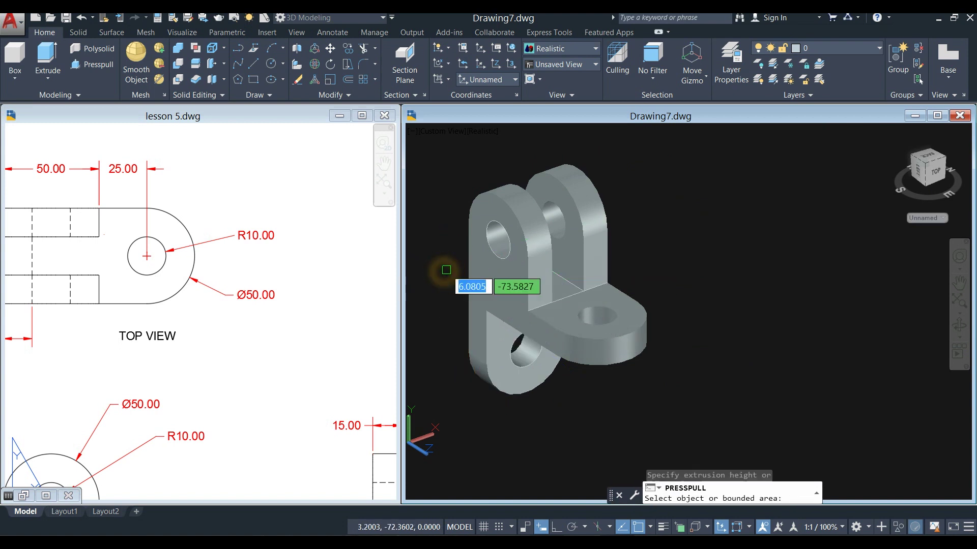
key(Return)
Move the finished bracket solid away from the leftover circles and construction lines
shift+middle_drag(644, 221, 604, 215)
click(590, 219)
right_click(649, 191)
click(684, 272)
click(676, 295)
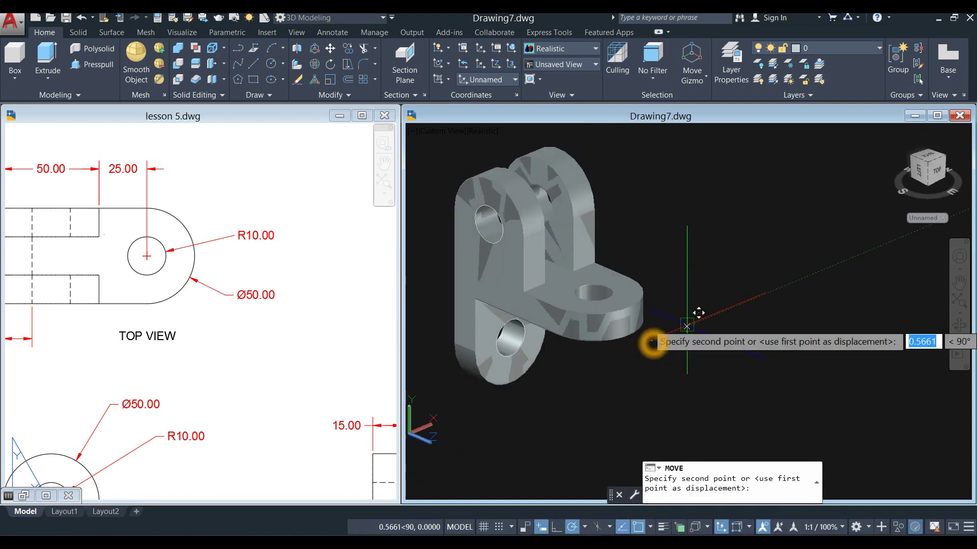
click(734, 270)
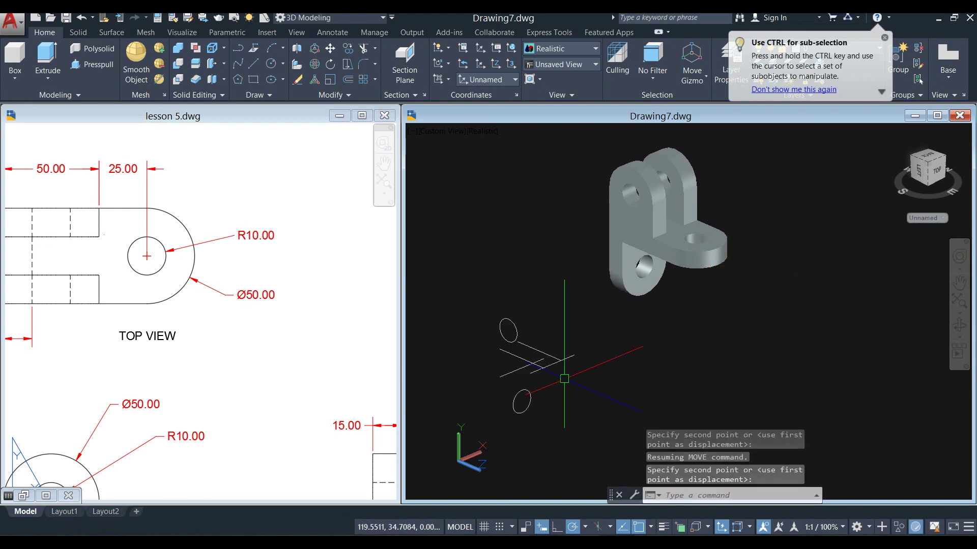
Delete all the leftover circles and construction lines beside the bracket
click(646, 427)
click(473, 279)
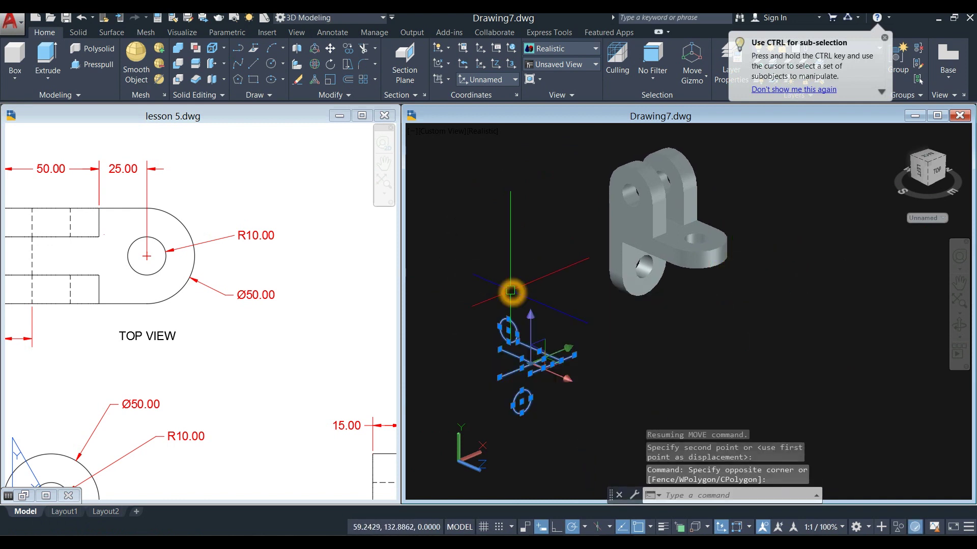
key(Delete)
mouse_move(611, 284)
middle_down()
mouse_move(527, 325)
mouse_move(587, 280)
mouse_move(579, 292)
middle_up()
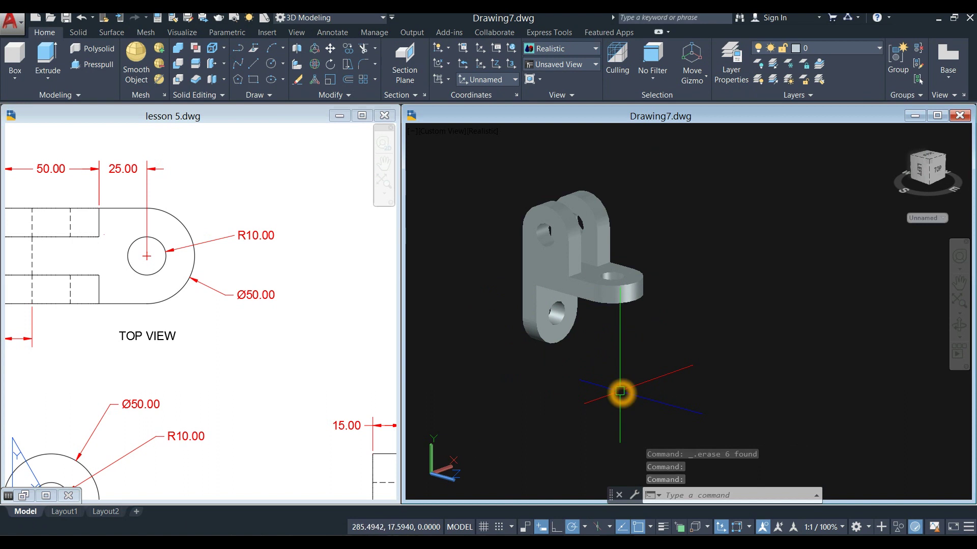
shift+middle_drag(624, 321, 623, 351)
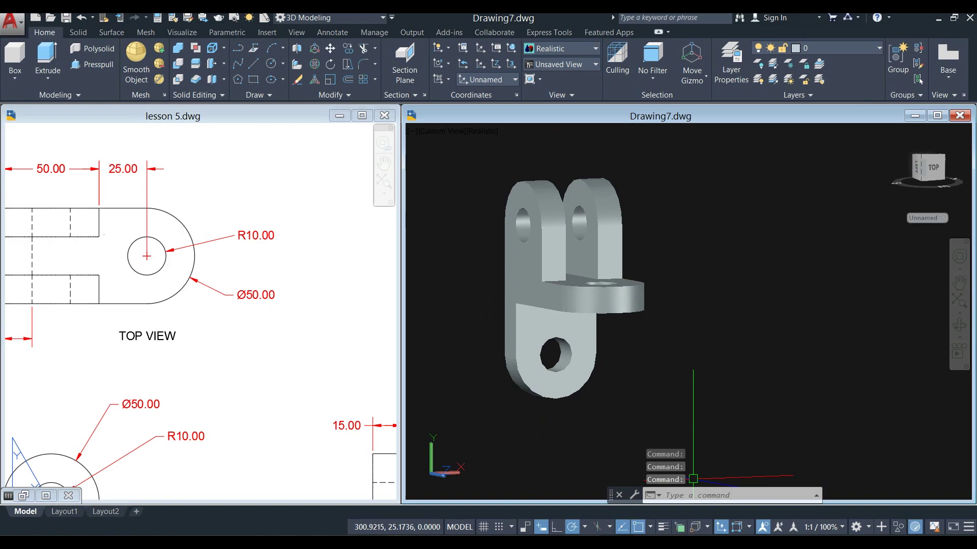